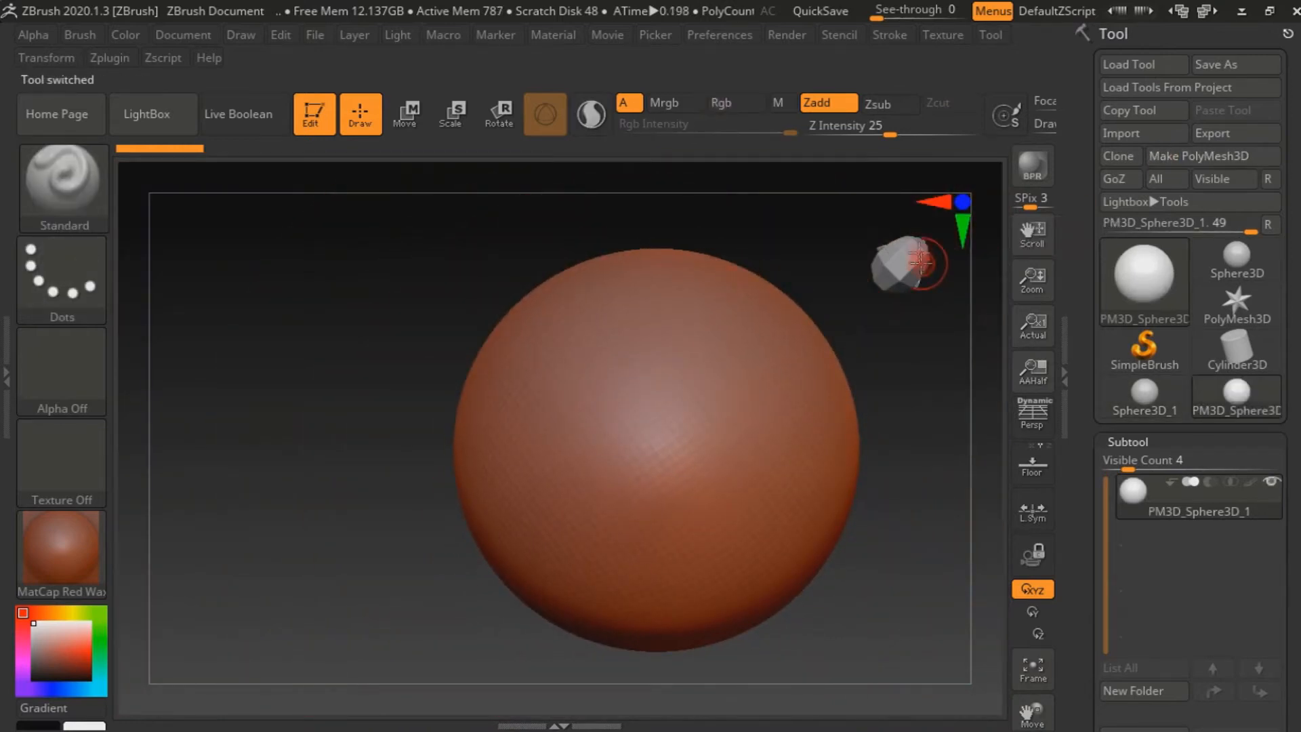
Convert the sphere to a DynaMesh at resolution 304.
ctrl+right_drag(906, 421, 790, 418)
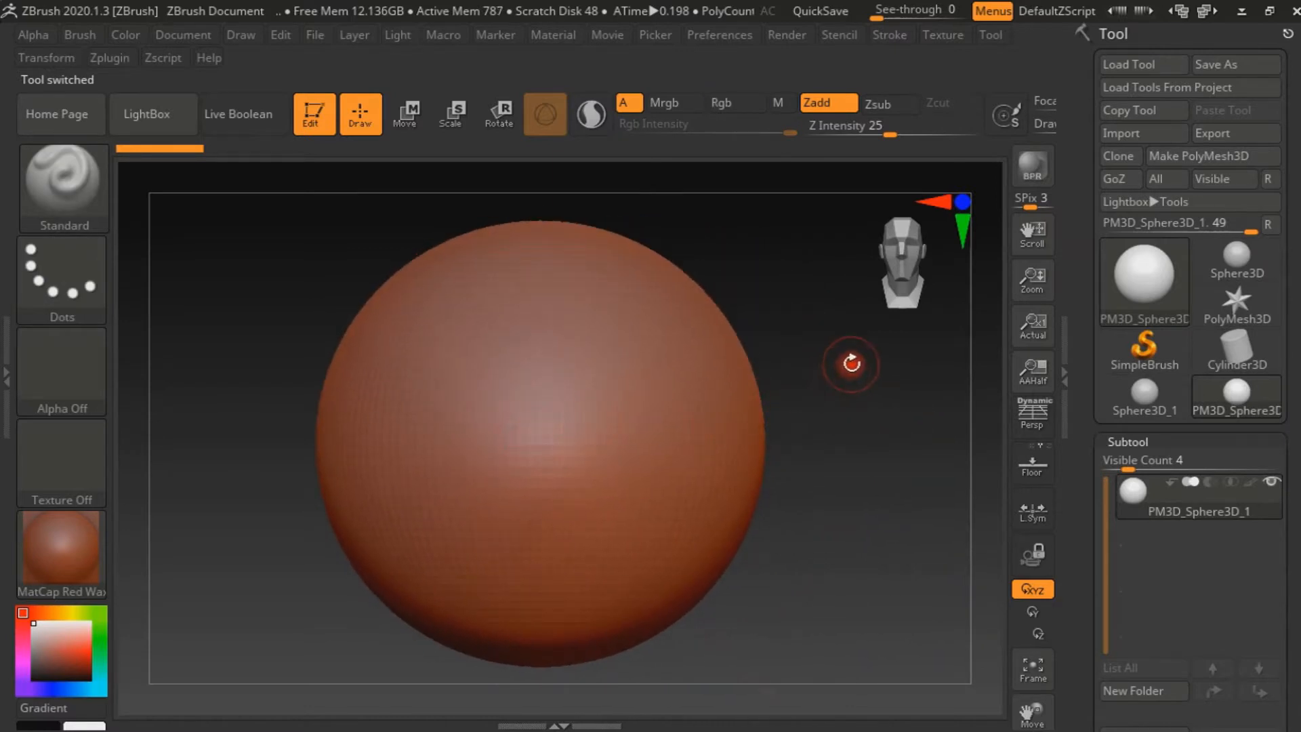
drag(1298, 432, 1298, 368)
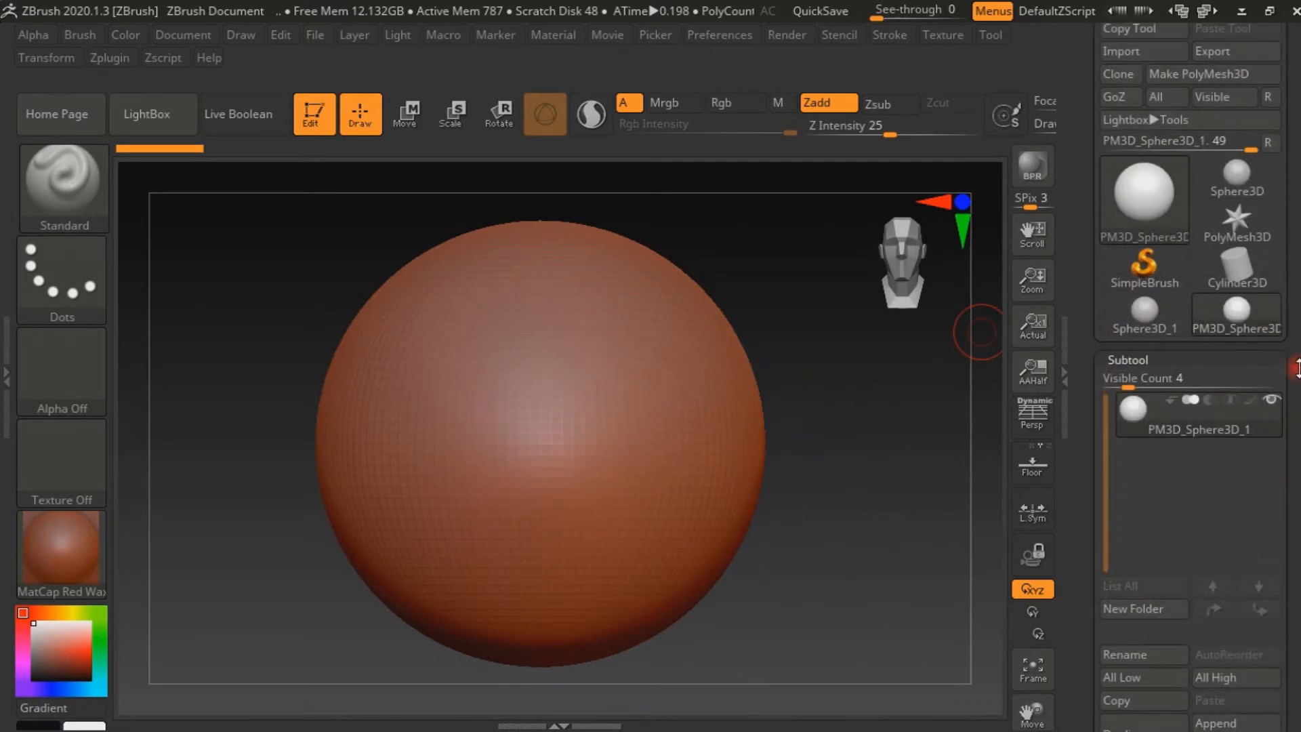
click(1120, 364)
drag(1230, 428, 1230, 405)
click(1147, 361)
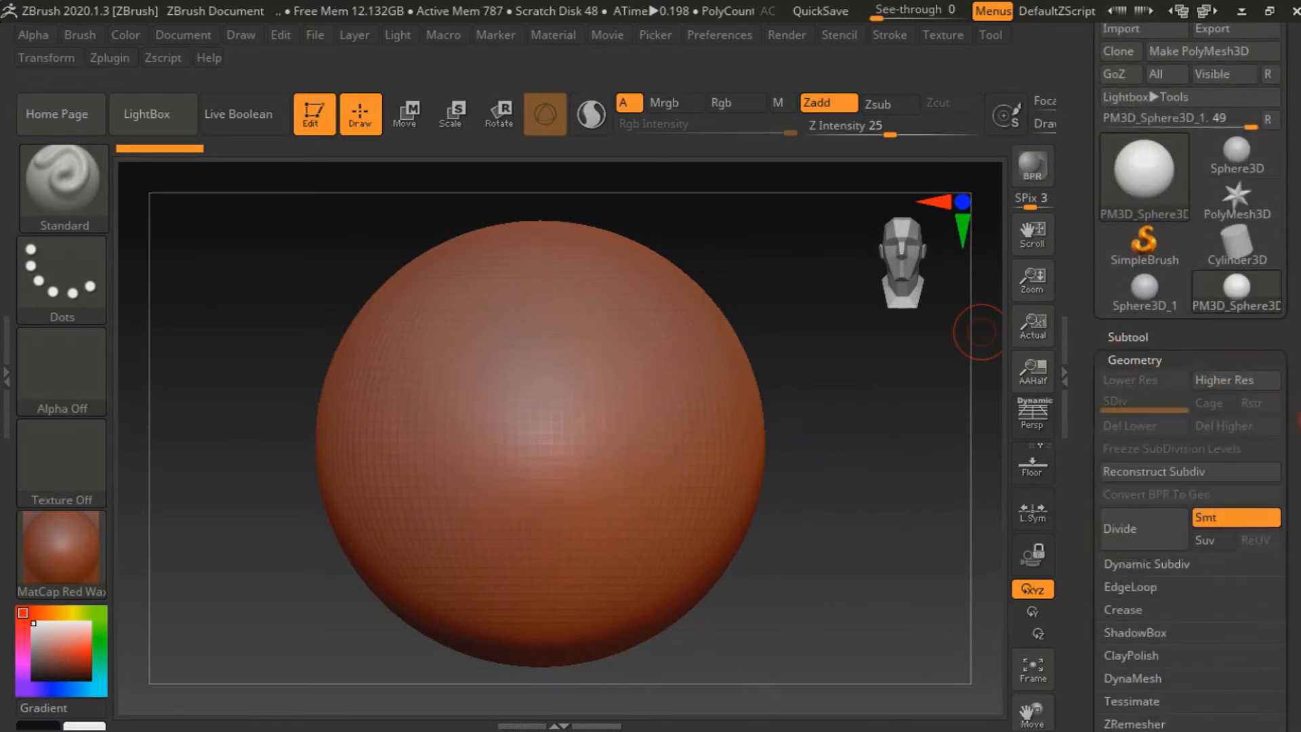
drag(1287, 555, 1287, 278)
click(1155, 349)
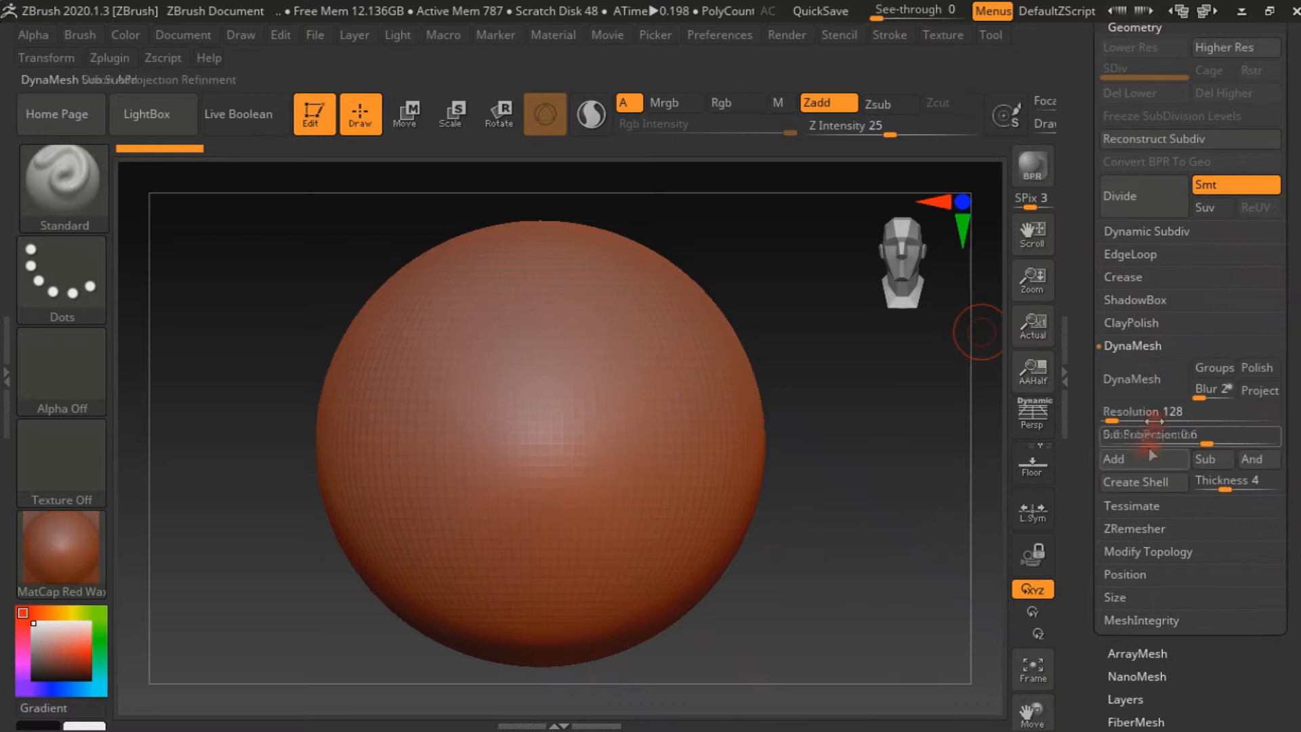
click(1152, 393)
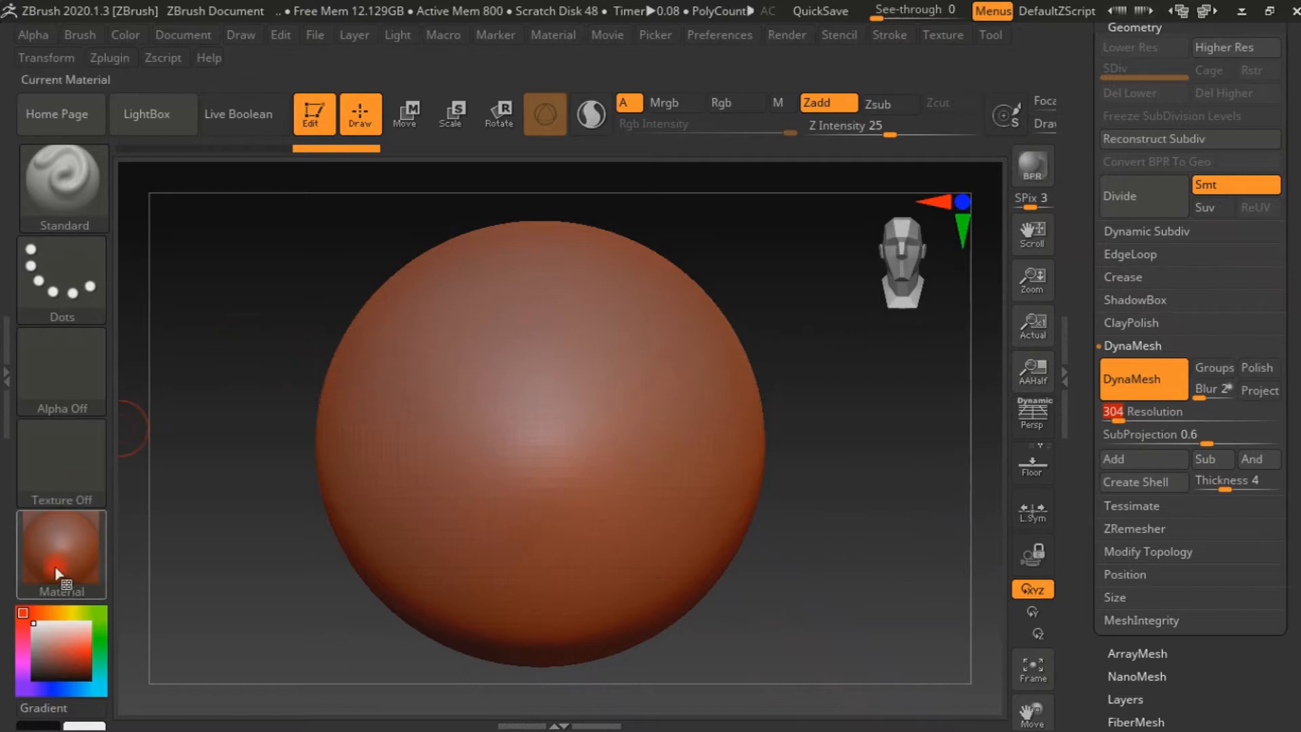
Apply the MatCap Gray material to the sphere.
key(m)
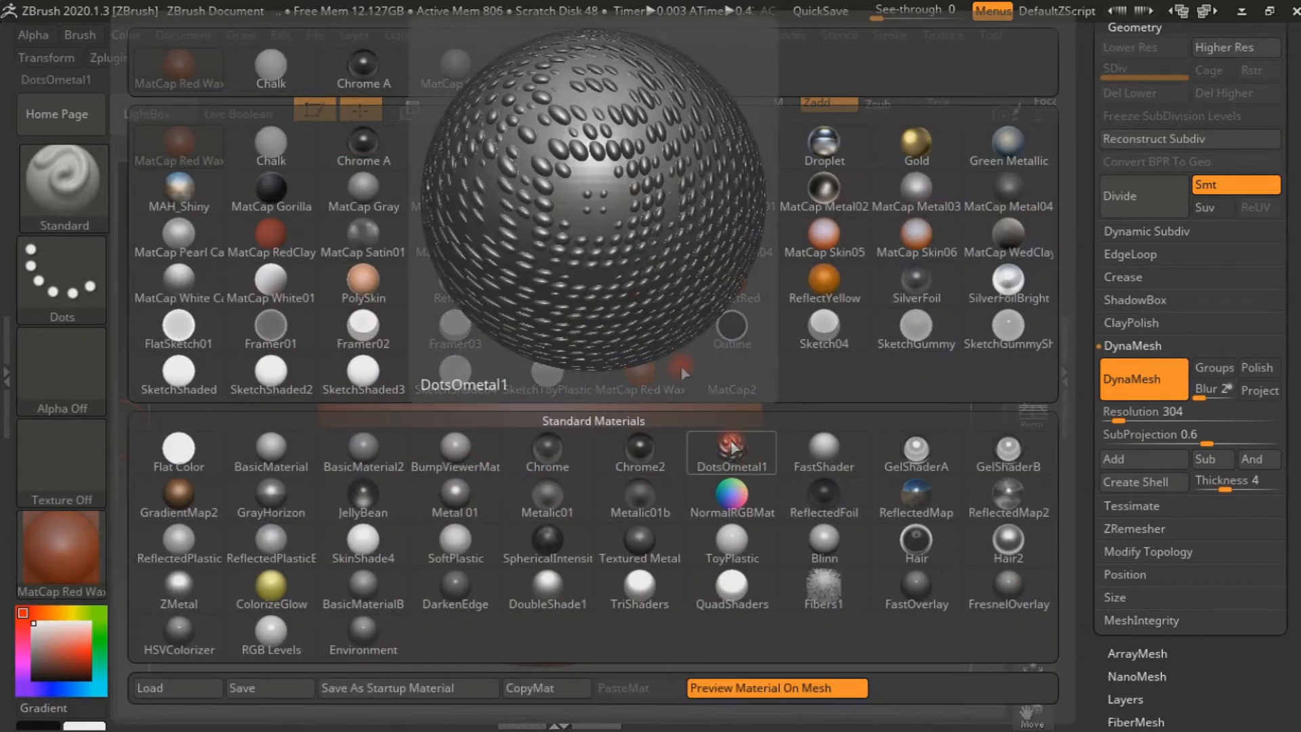
click(453, 78)
ctrl+right_drag(791, 460, 716, 410)
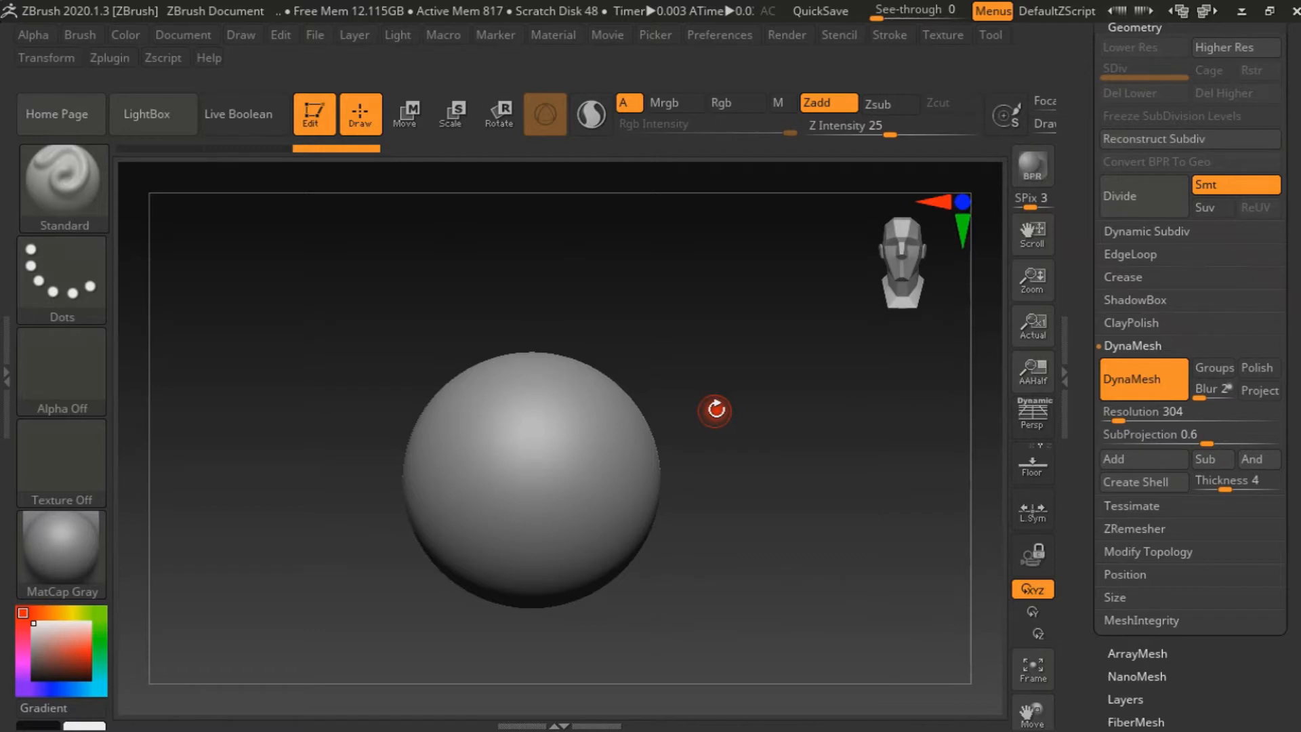
Stretch the sphere with the Move brush at the crown and chin into an elongated, tapering head shape seen from the front.
click(5, 353)
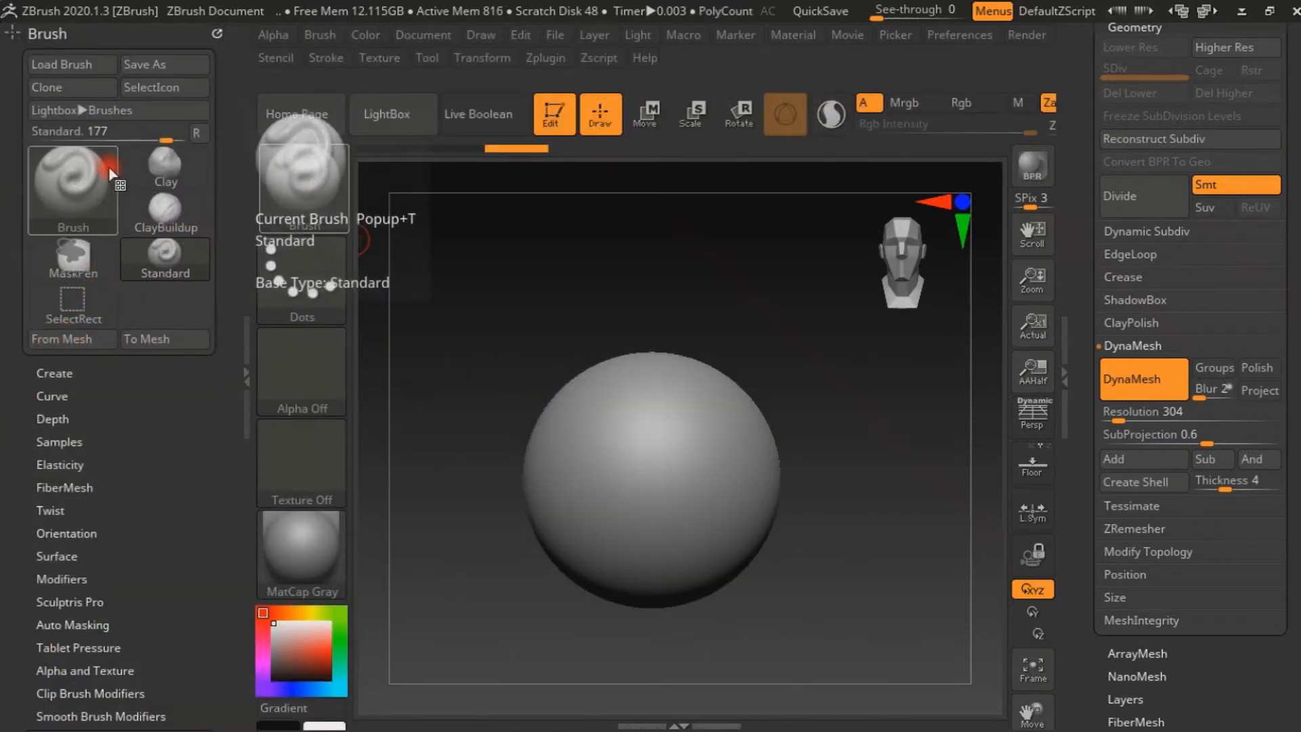
click(80, 169)
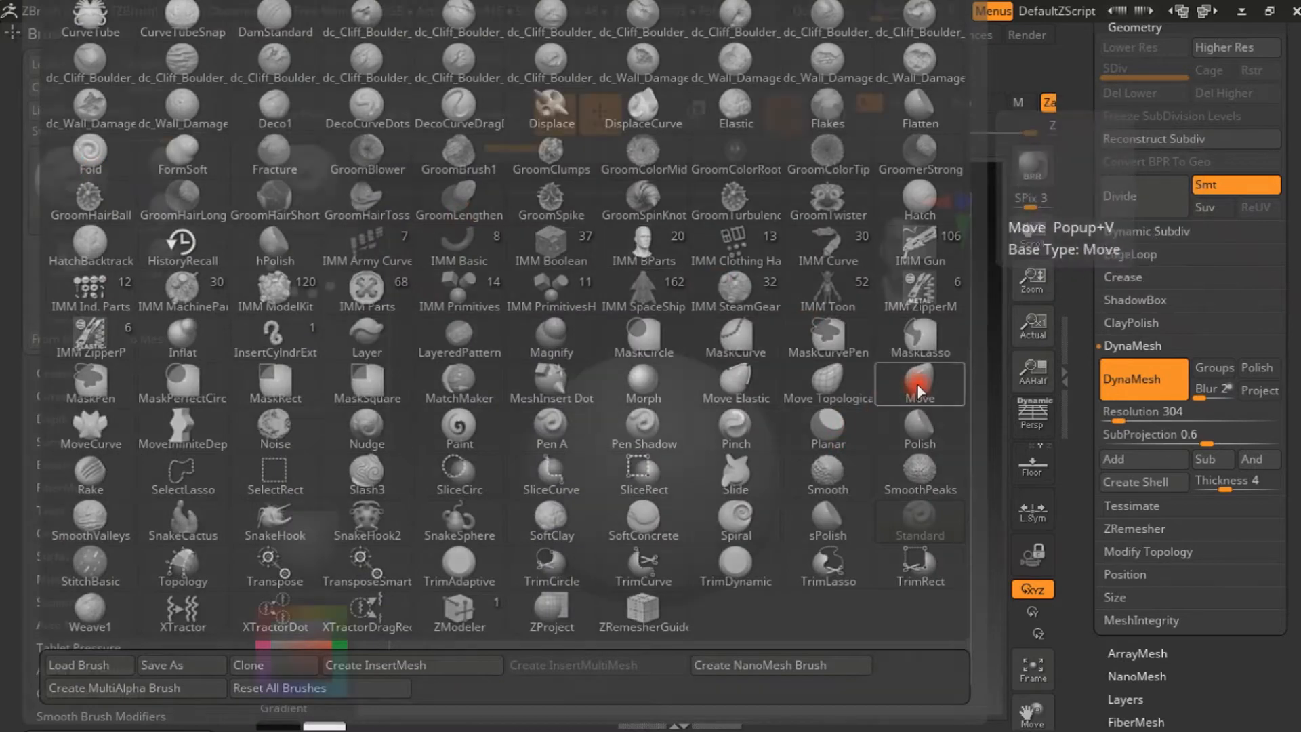
click(919, 380)
click(248, 375)
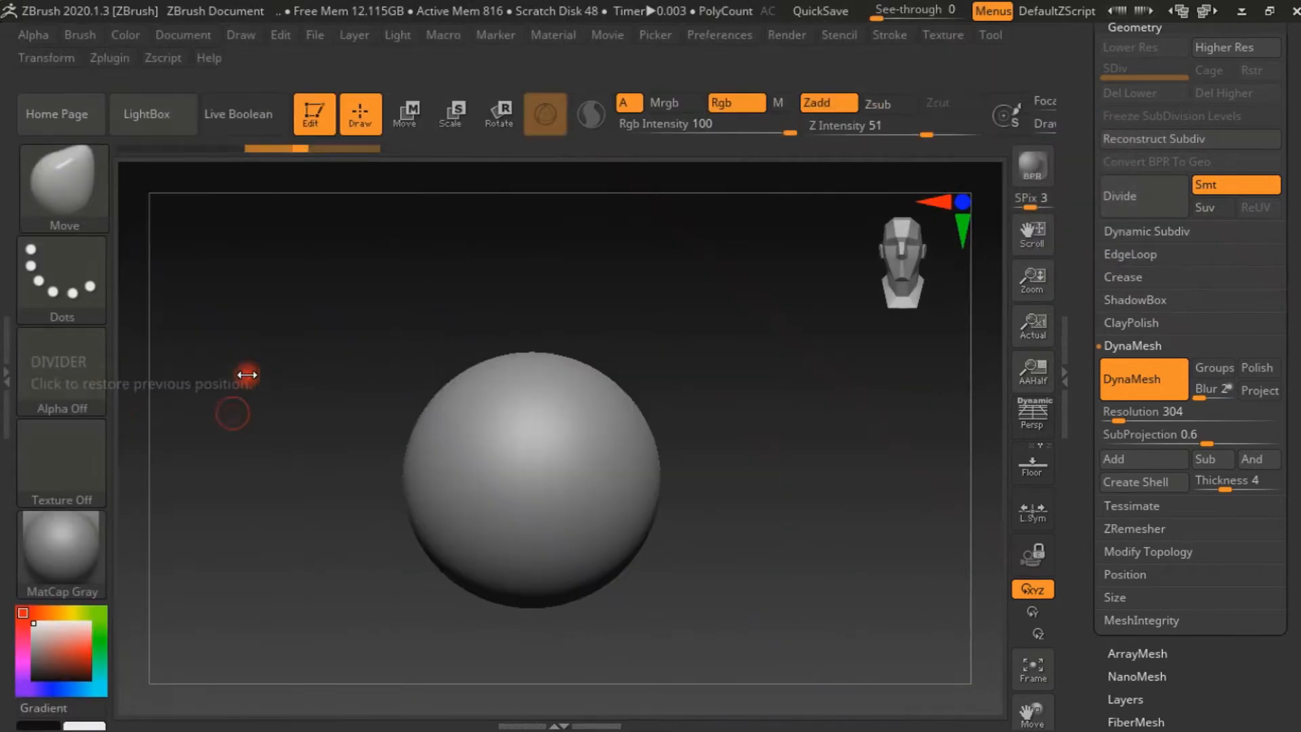
drag(507, 398, 697, 354)
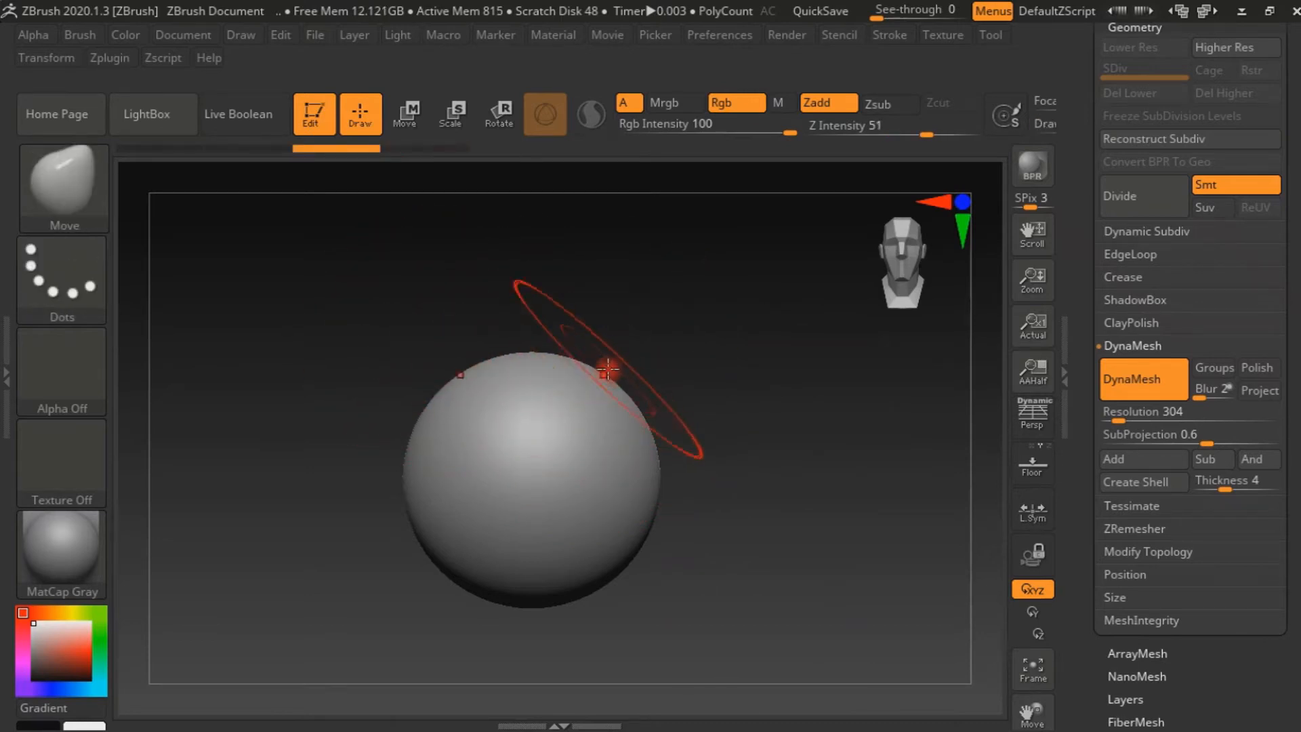
drag(542, 341, 543, 329)
drag(622, 567, 619, 617)
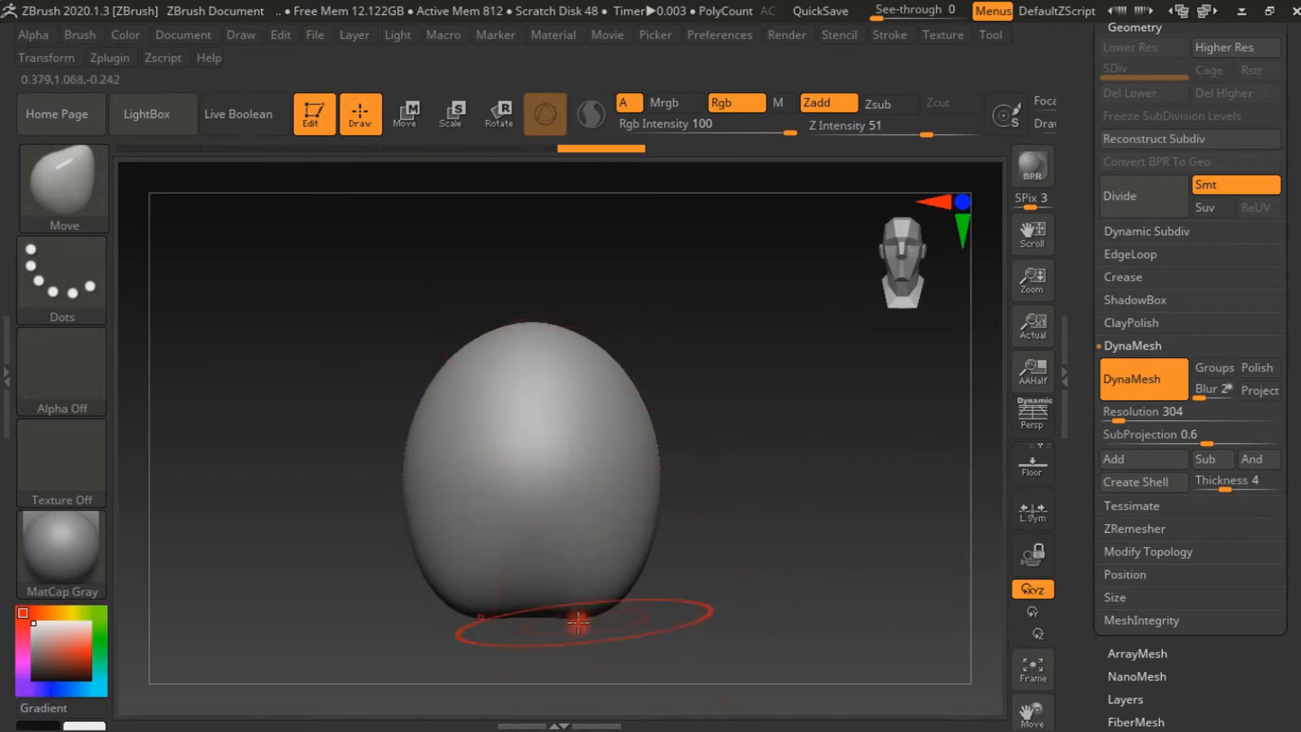
drag(544, 630, 540, 653)
drag(629, 618, 678, 626)
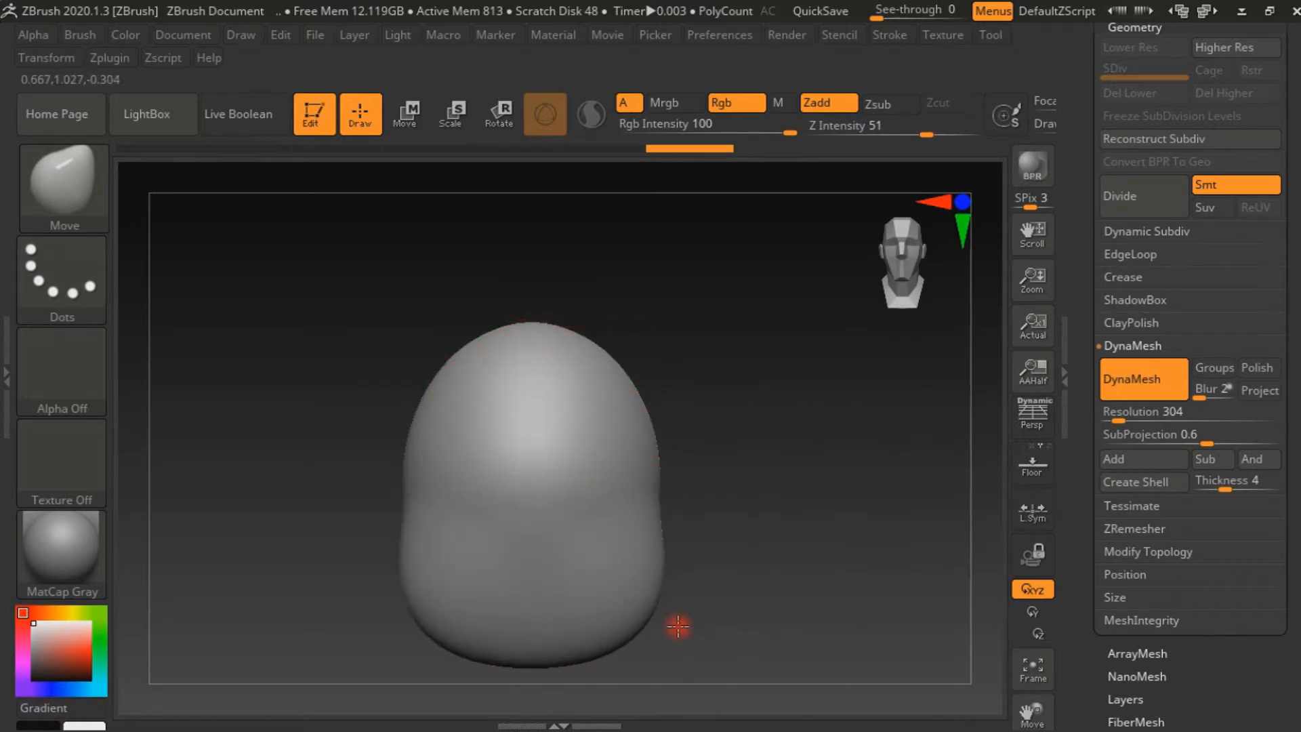
drag(505, 670, 522, 683)
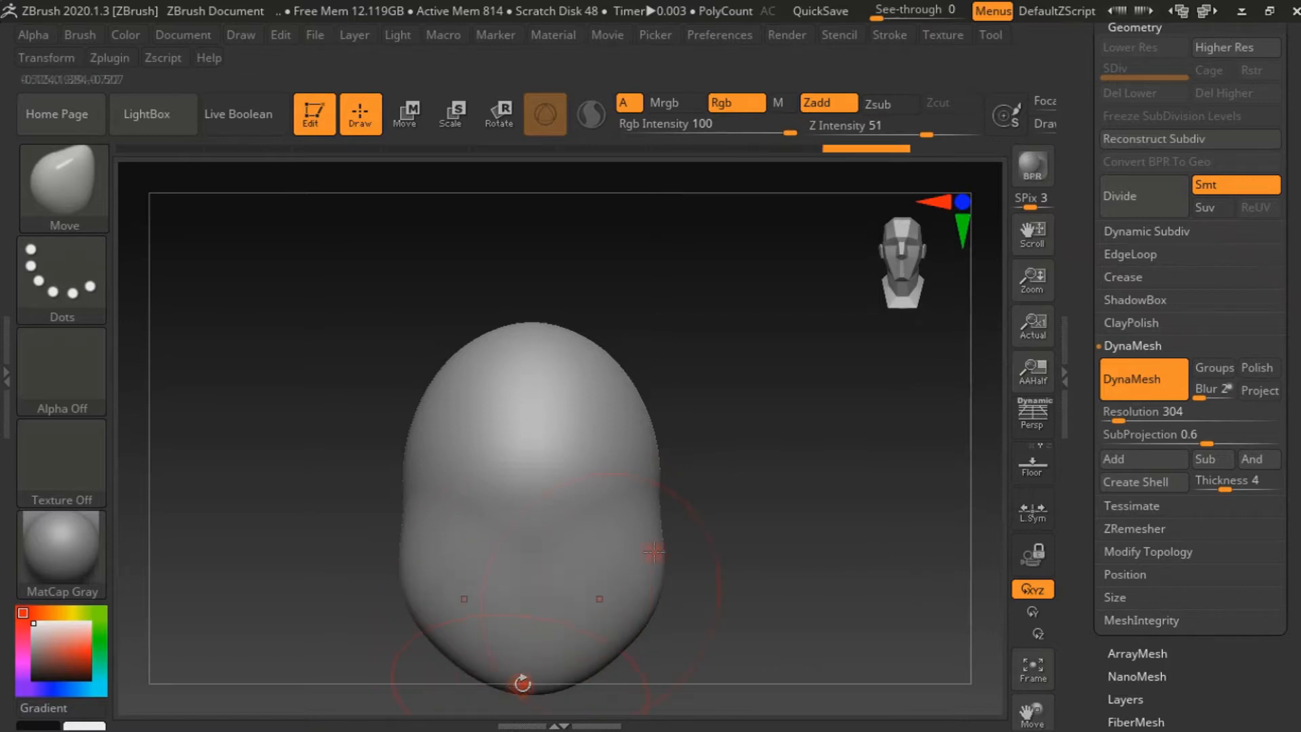
Round out the crown, forehead and upper back of the skull in side view with the Move brush.
drag(914, 282, 844, 293)
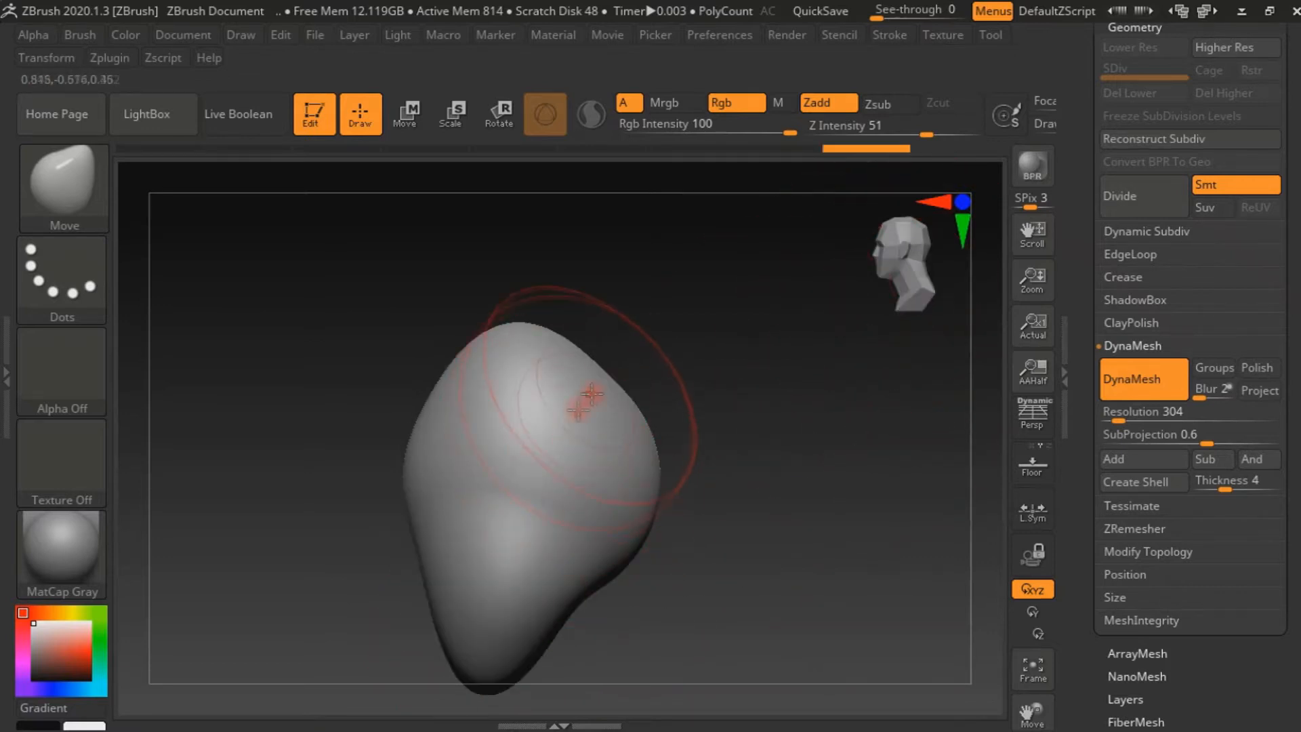
drag(578, 410, 625, 368)
drag(540, 345, 544, 331)
drag(458, 372, 444, 361)
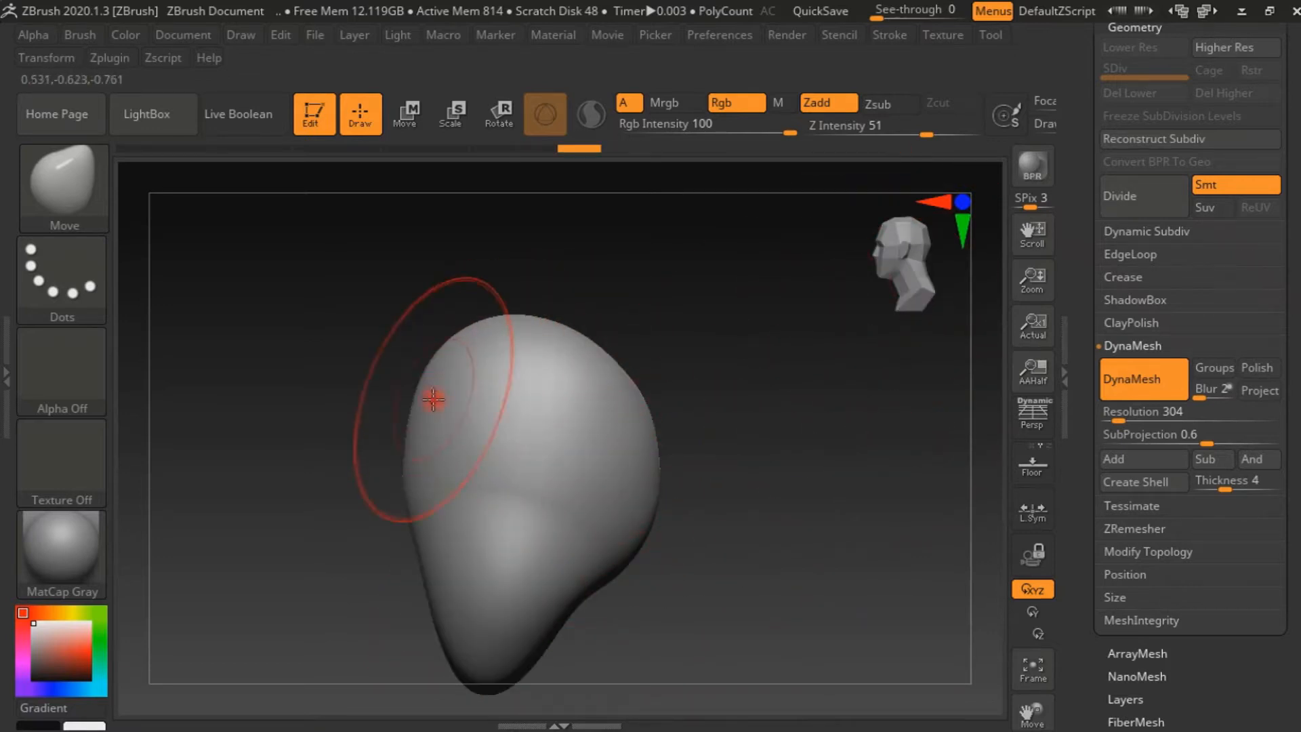
Push the chin and face forward and pull the back of the skull outward and upward in the side profile.
drag(482, 668, 435, 665)
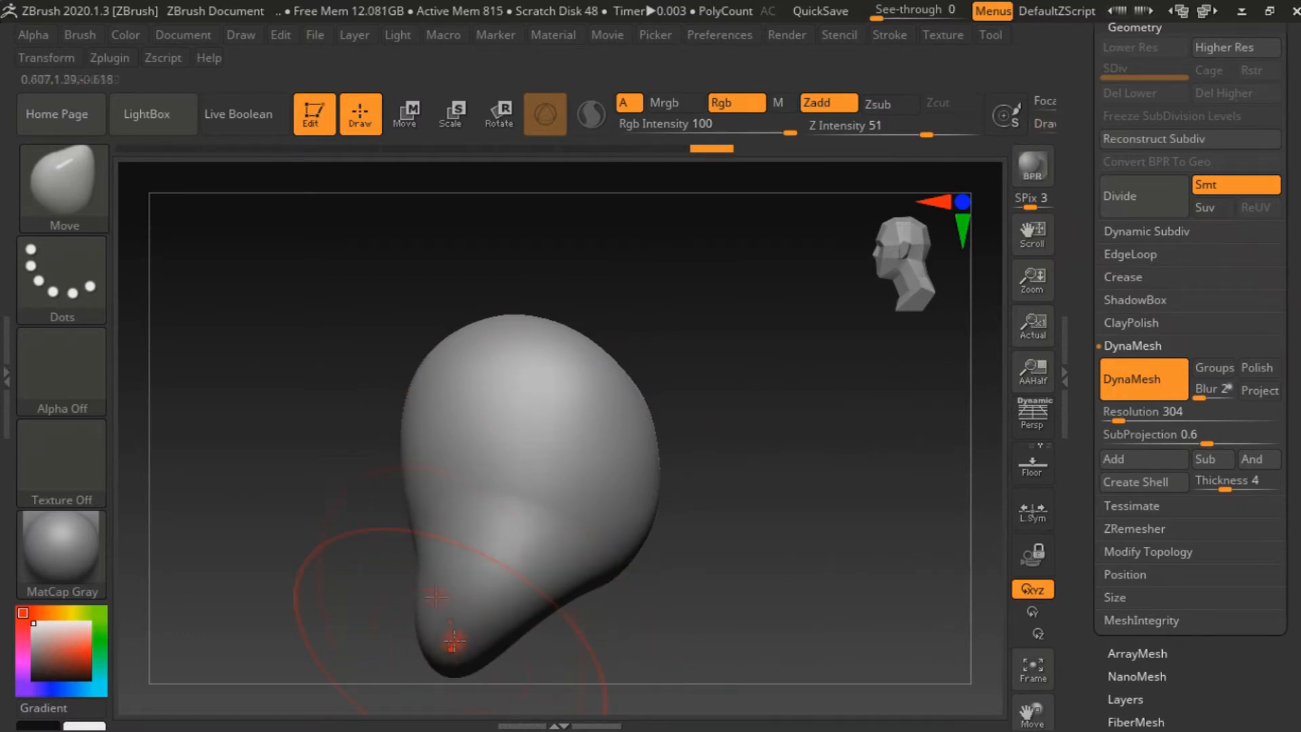
drag(414, 552, 400, 549)
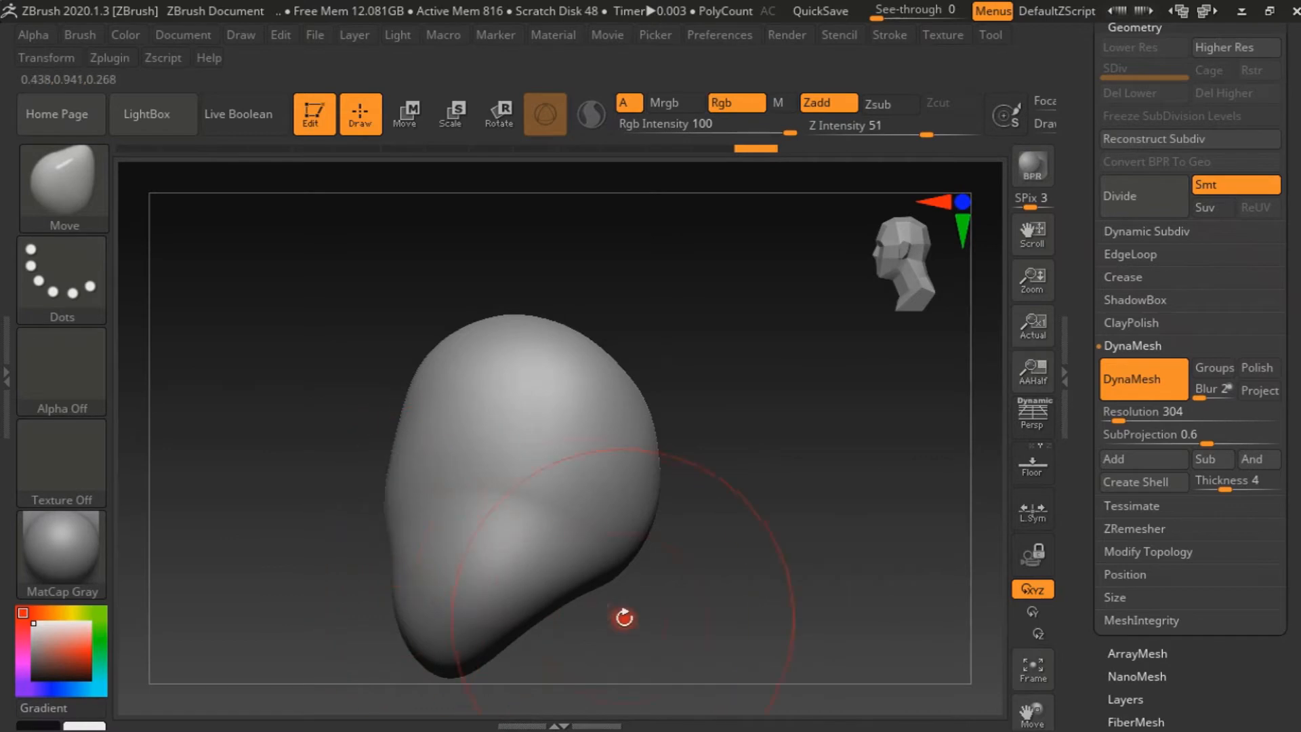
drag(630, 577, 645, 568)
drag(668, 438, 680, 411)
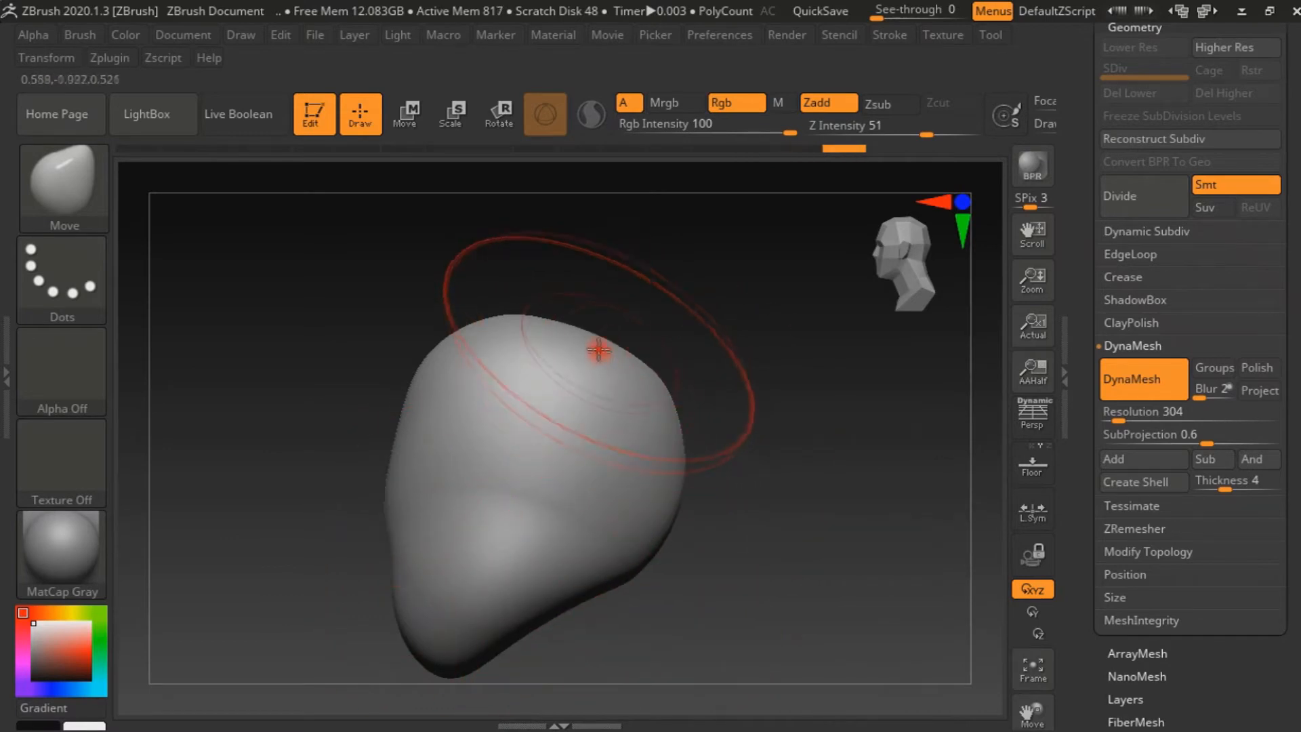
drag(596, 349, 597, 326)
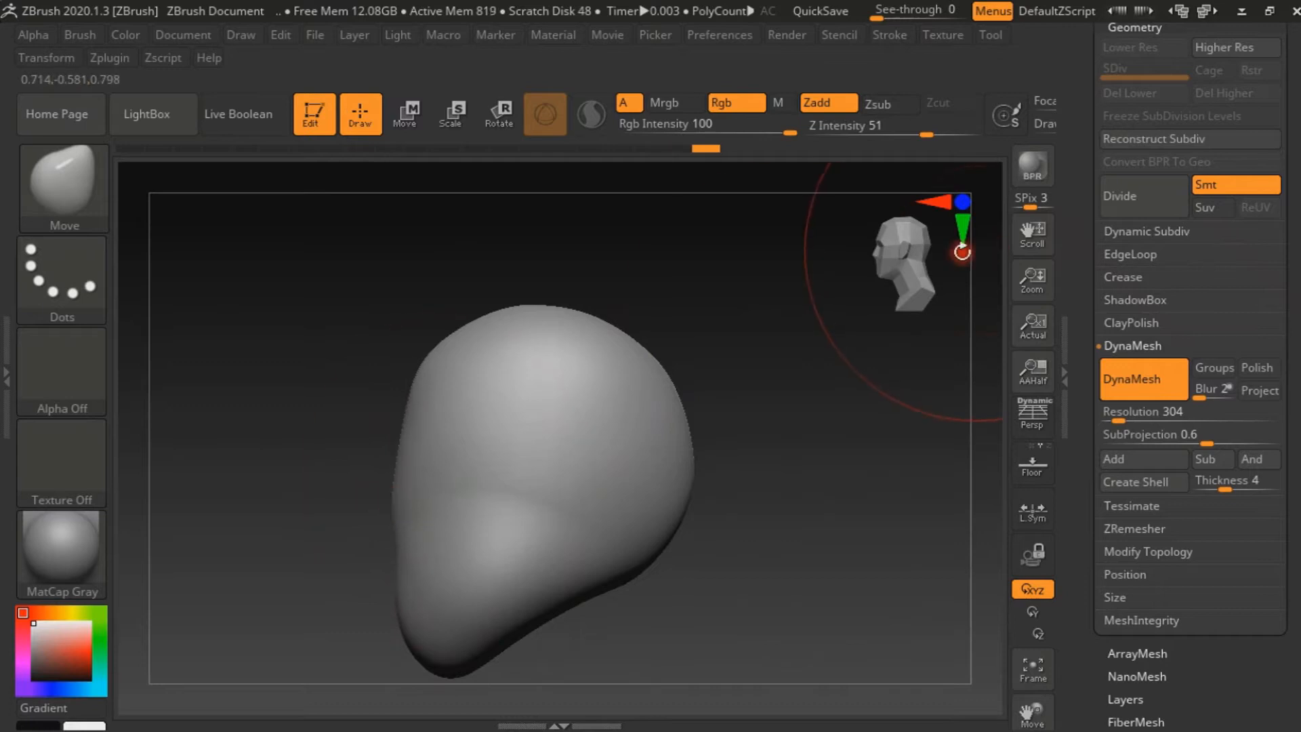
Raise the crown and pull the middle of the face forward to refine the head's side profile.
click(962, 252)
drag(653, 539, 380, 442)
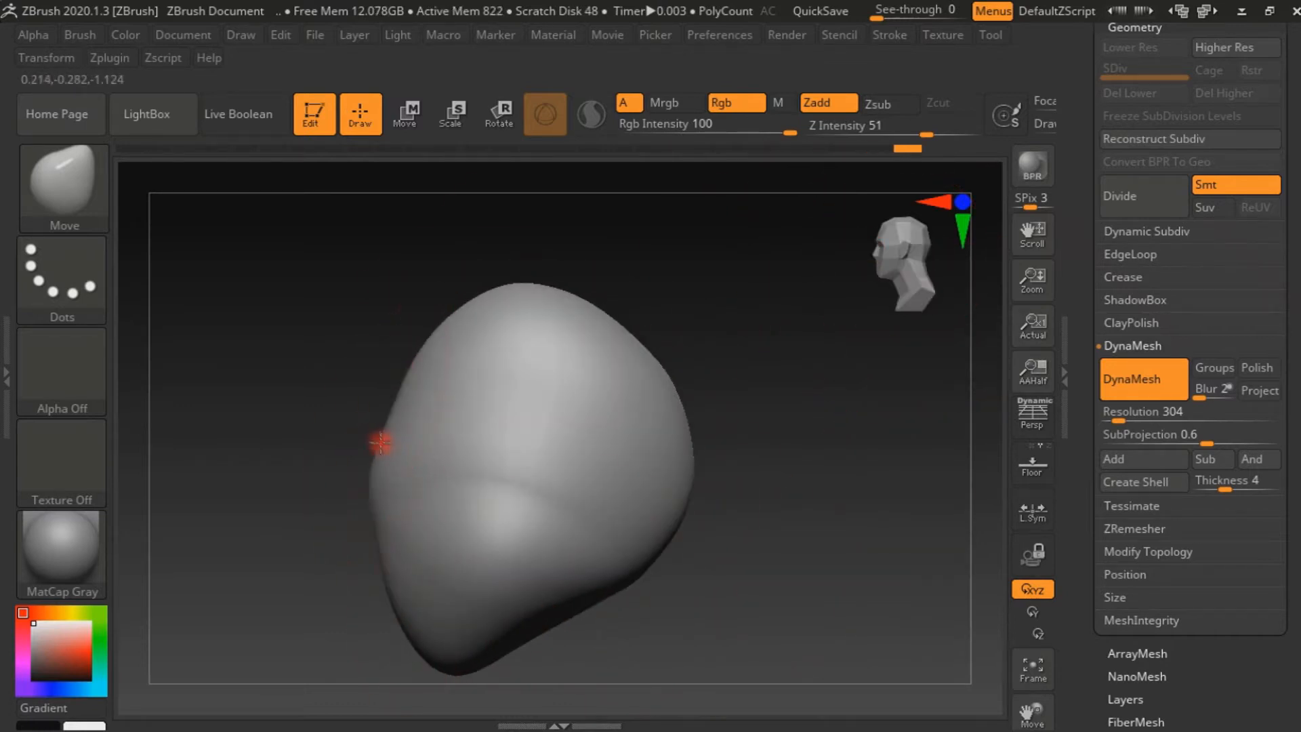
click(848, 266)
drag(778, 465, 465, 365)
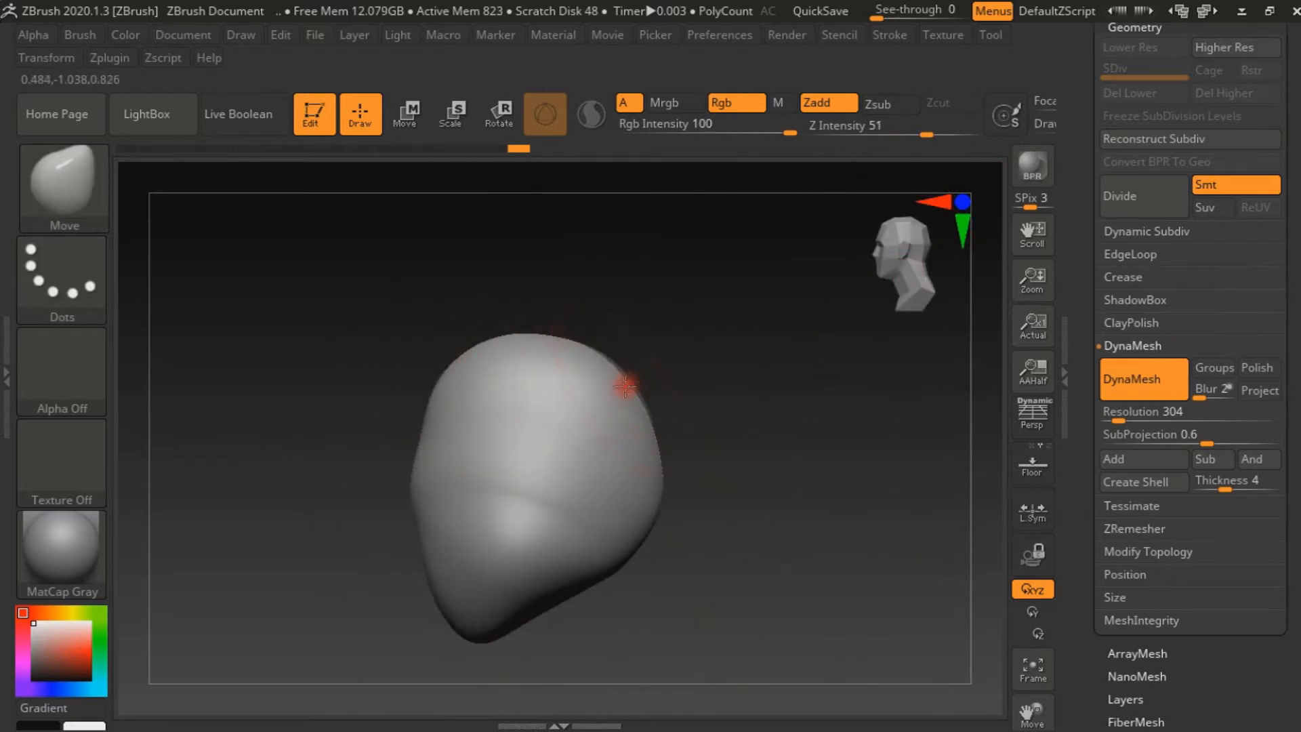
Refine the skull, cheeks and jaw with the Move brush, checking the front and side views.
click(958, 238)
drag(958, 238, 511, 568)
click(953, 247)
click(902, 243)
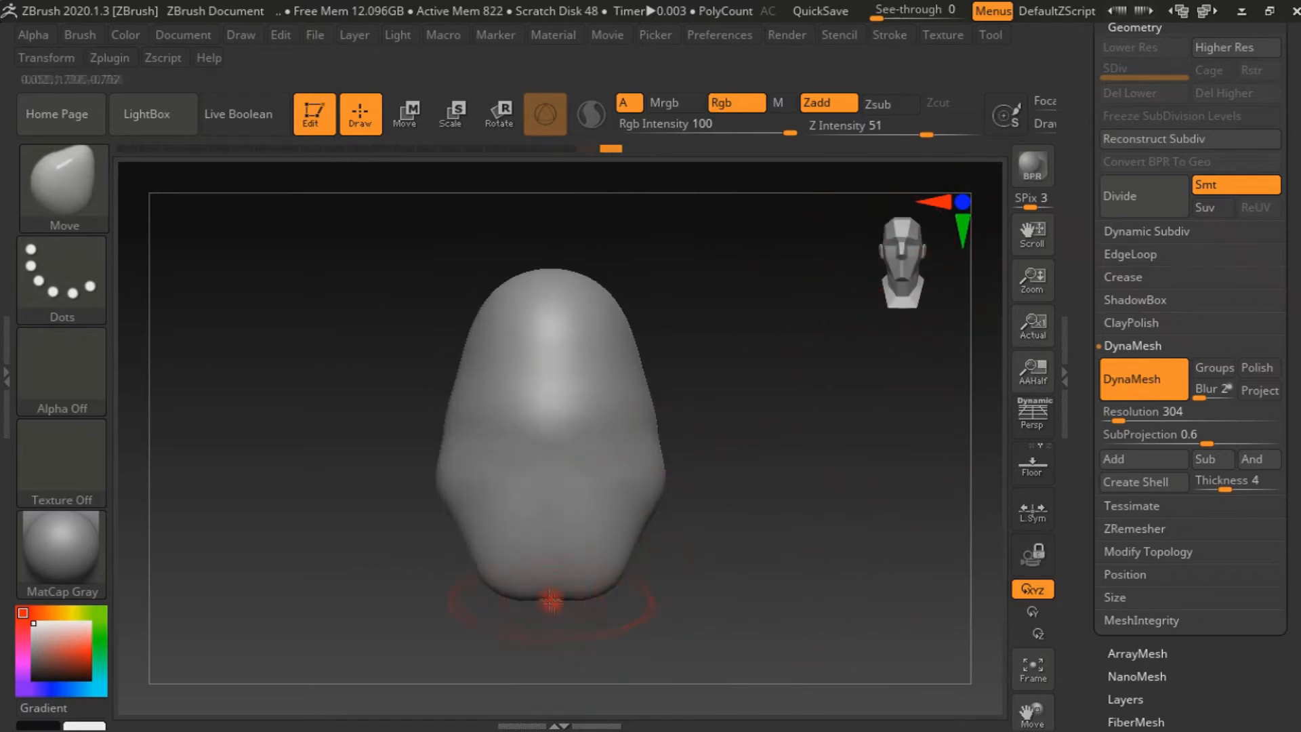
drag(902, 258, 886, 247)
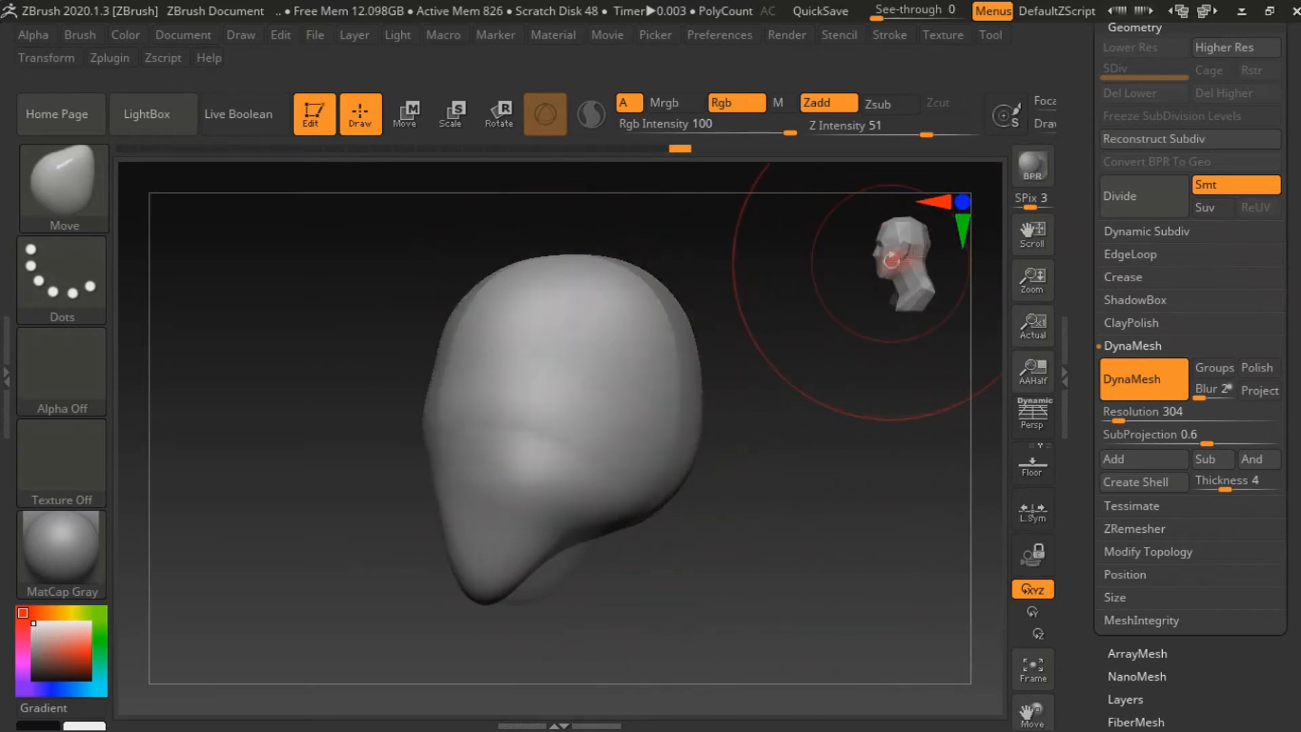
Carve symmetrical eye sockets into the face using the Standard brush at draw size 101.
click(936, 237)
drag(763, 398, 697, 474)
key(s)
click(5, 356)
click(165, 252)
click(239, 379)
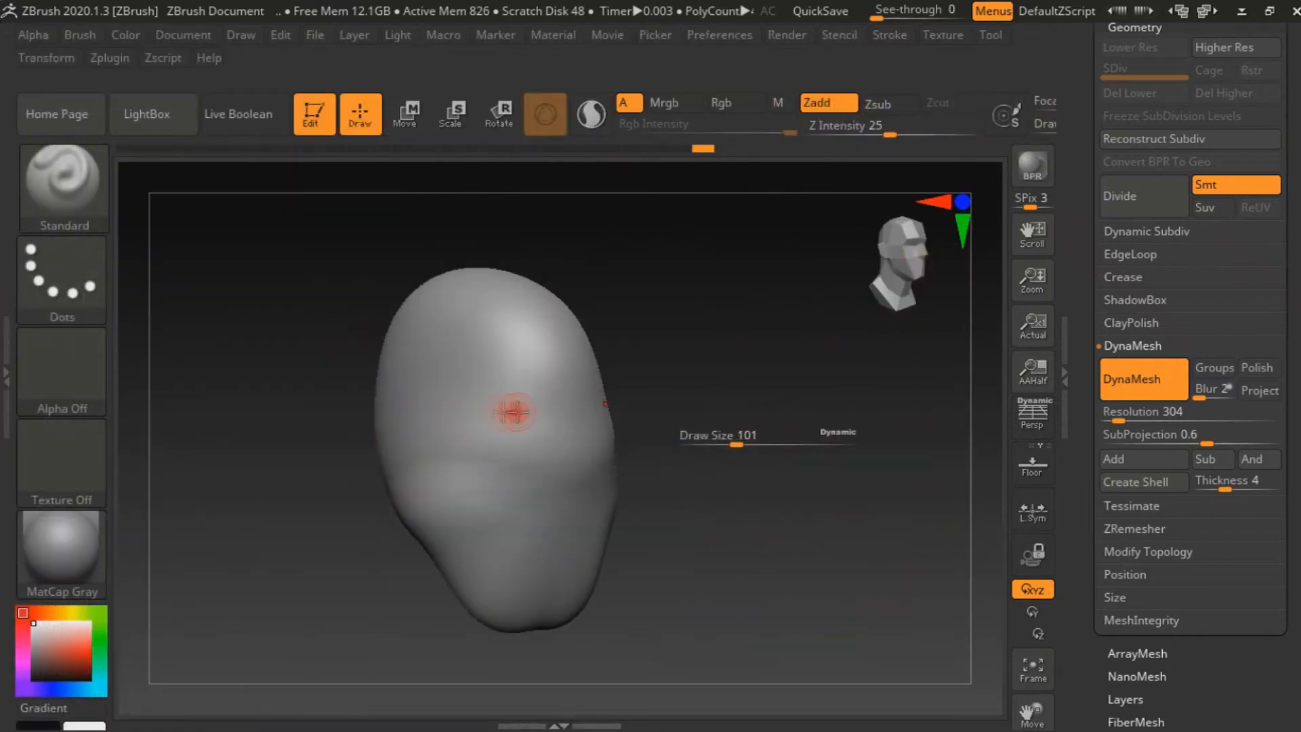
click(888, 273)
drag(765, 366, 875, 370)
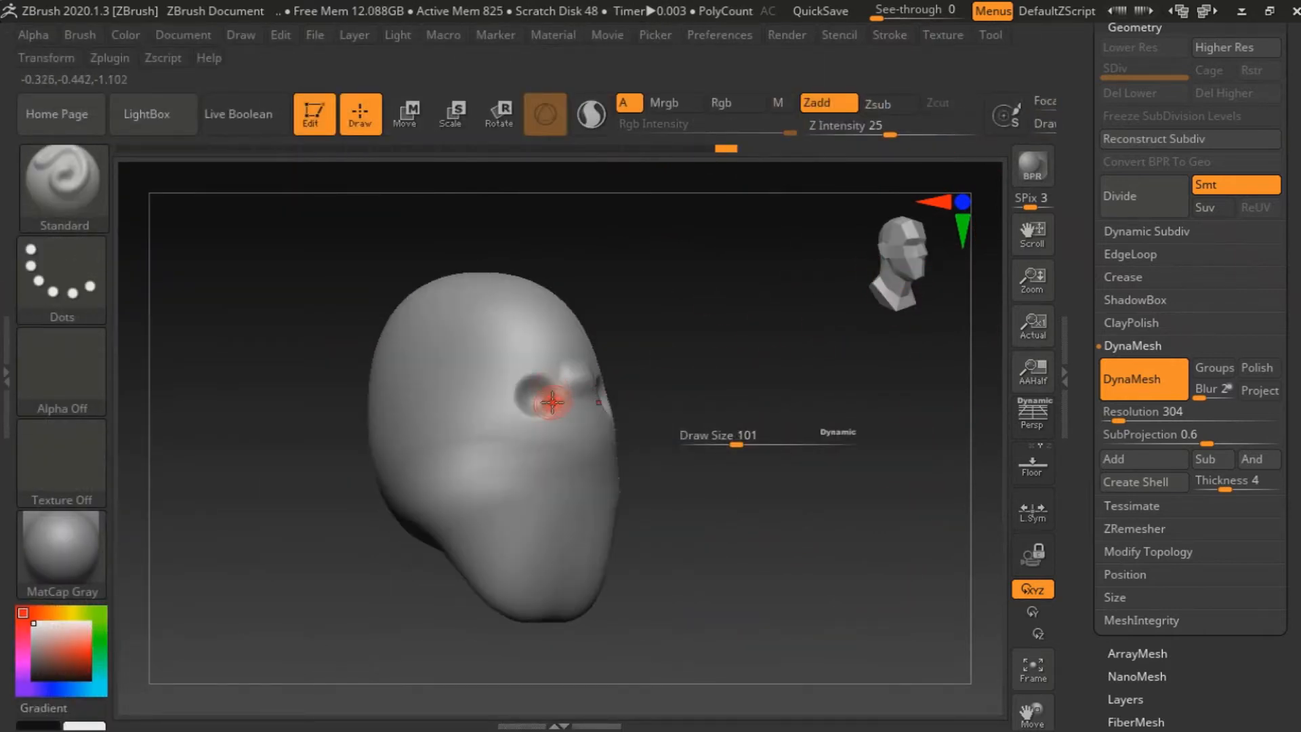
scroll(546, 392, up, 5)
Smooth the area around the sockets and widen them with the Move brush into slanted eye cavities beneath a brow ridge.
click(6, 372)
click(165, 302)
shift+drag(662, 415, 651, 357)
click(881, 279)
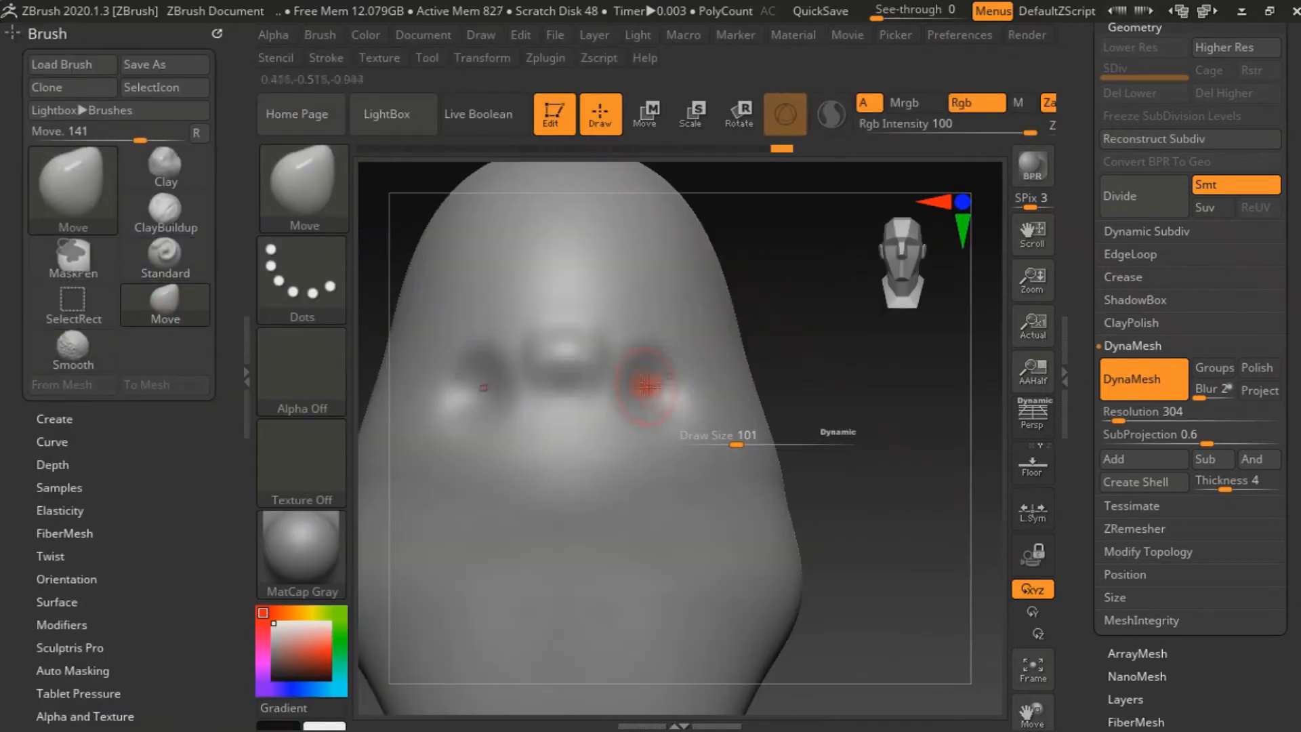
drag(874, 366, 786, 414)
drag(485, 543, 489, 560)
click(891, 272)
drag(498, 384, 480, 380)
drag(928, 326, 851, 310)
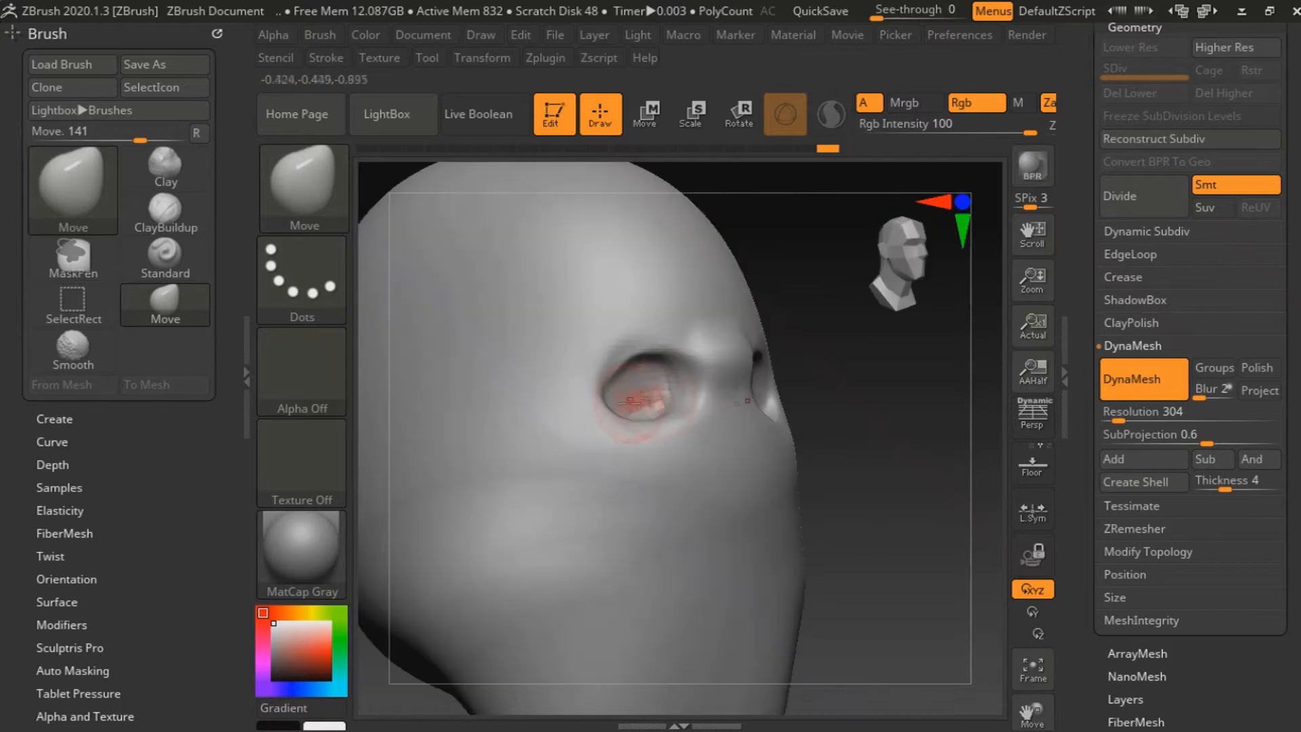
click(889, 259)
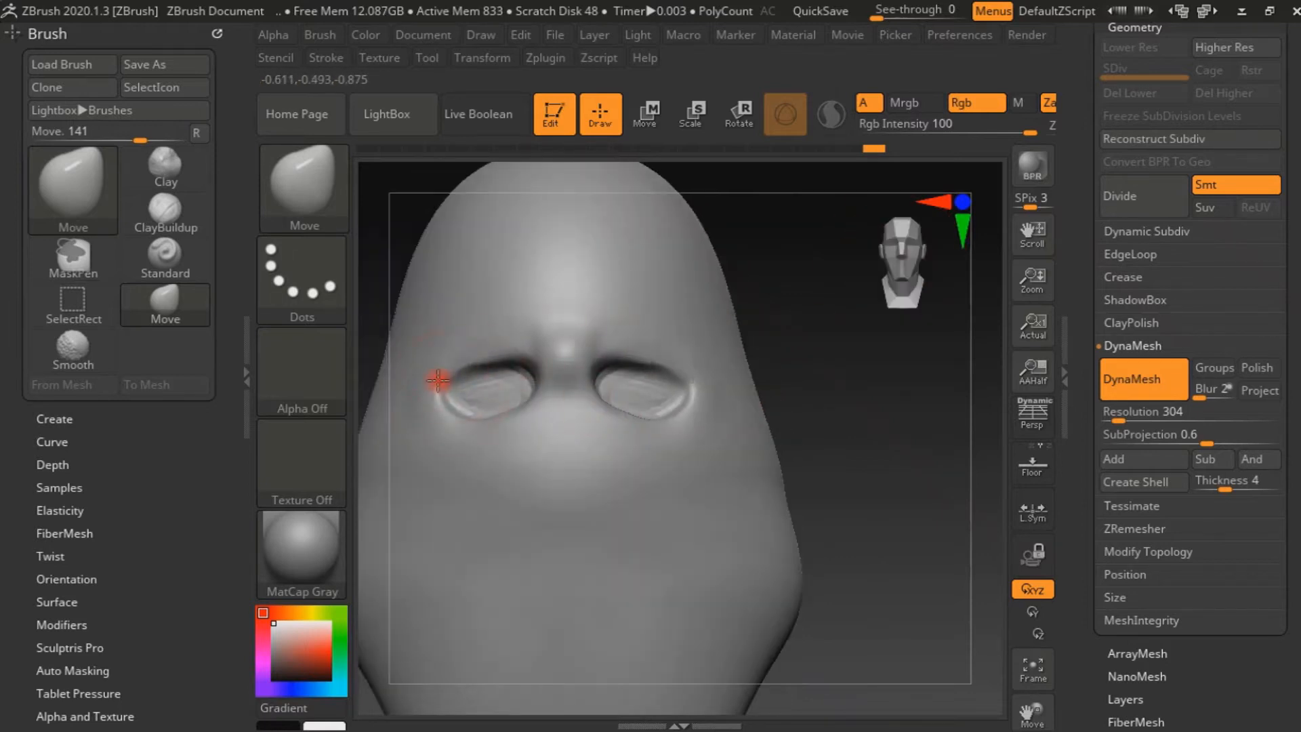
right_drag(467, 408, 630, 459)
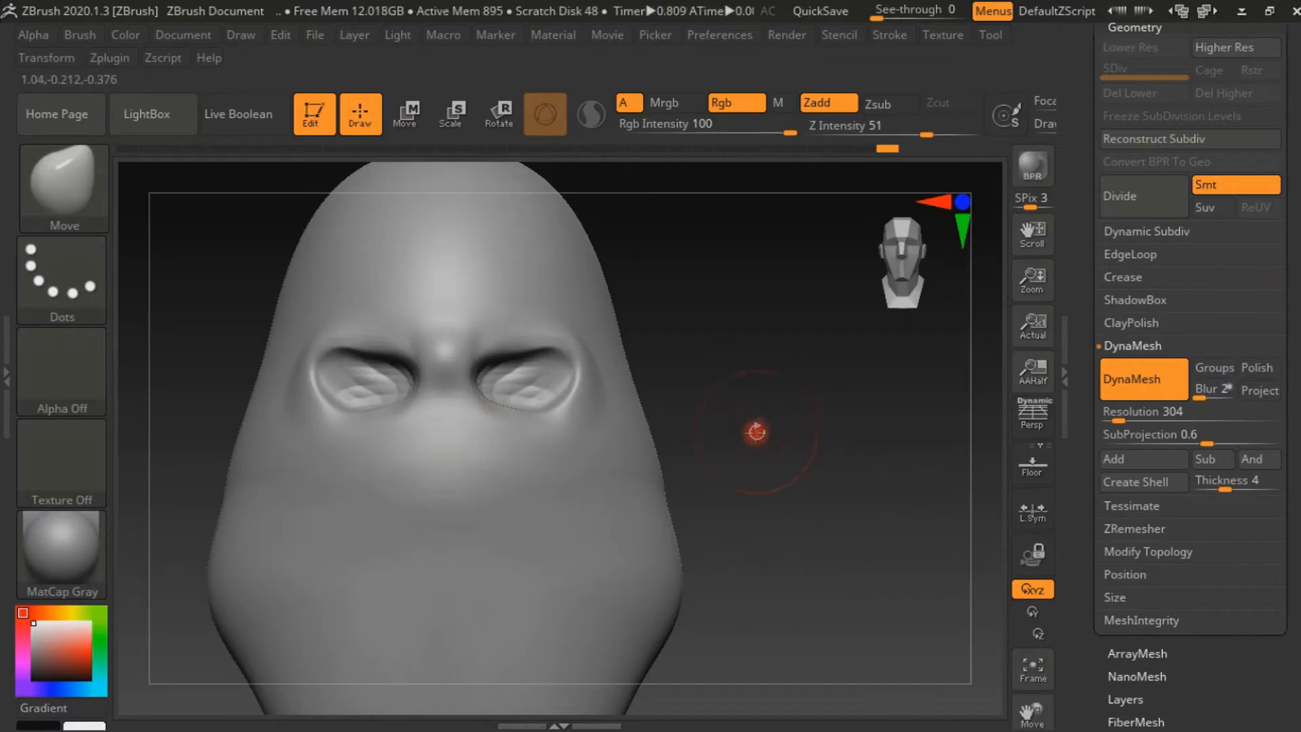
Pull a pointed nose out of the face below the eye sockets with the Move brush.
drag(906, 264, 886, 261)
mouse_move(293, 398)
mouse_down()
mouse_move(270, 427)
mouse_move(260, 478)
mouse_up()
drag(897, 265, 923, 271)
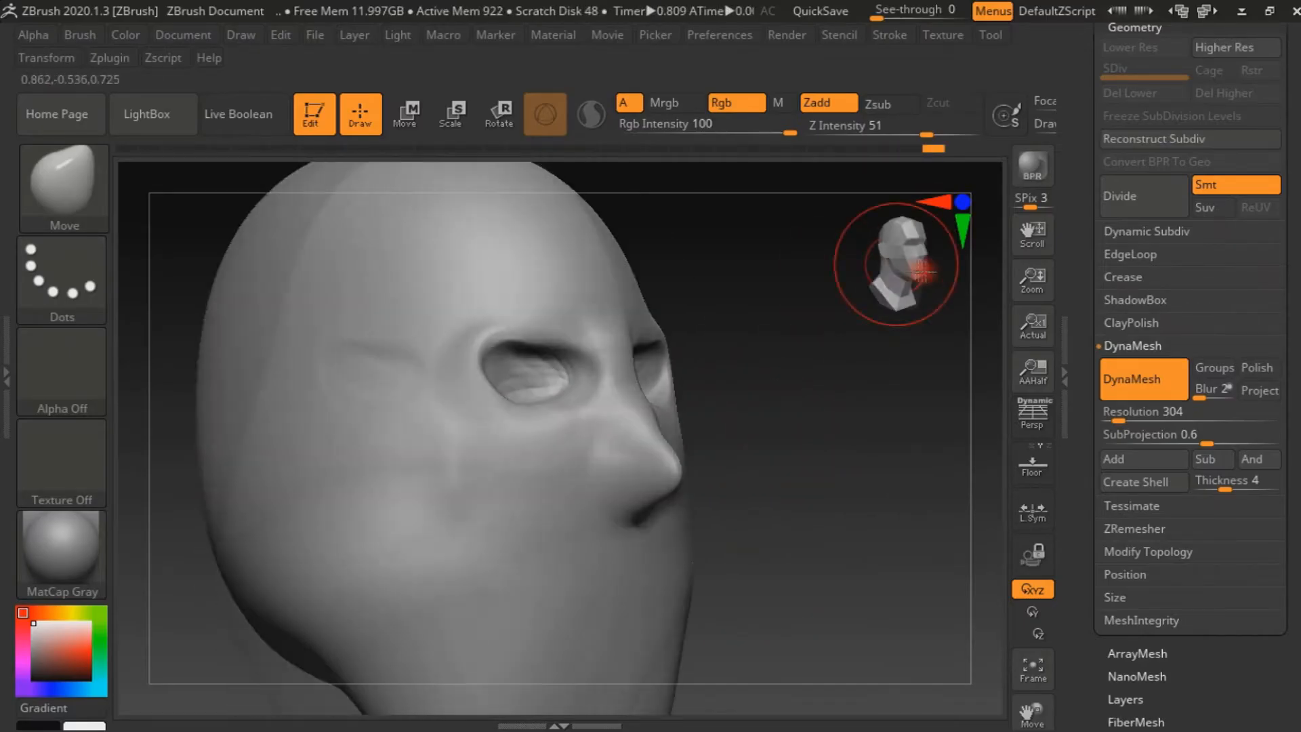
click(923, 271)
Shape the nose with the Move brush, flaring the nostril wings outward and adjusting the tip.
drag(474, 488, 496, 485)
drag(502, 482, 518, 473)
click(926, 270)
drag(630, 470, 641, 461)
click(923, 271)
drag(400, 485, 412, 474)
drag(909, 267, 939, 269)
drag(663, 482, 638, 506)
mouse_move(939, 263)
mouse_down()
mouse_move(887, 259)
mouse_move(934, 291)
mouse_move(935, 268)
mouse_up()
key(ctrl+z)
drag(726, 408, 717, 415)
mouse_move(911, 270)
mouse_down()
mouse_move(863, 275)
mouse_move(898, 268)
mouse_up()
drag(595, 501, 600, 503)
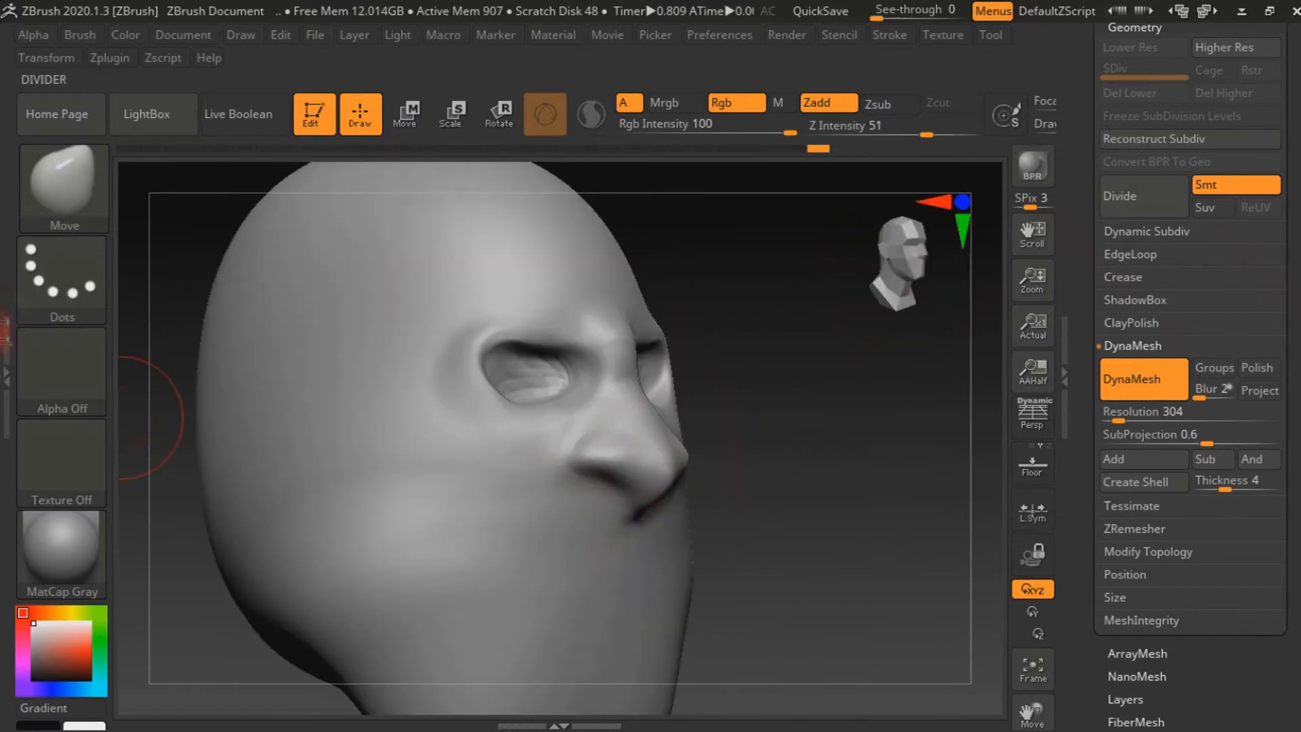
Carve the nostrils into the underside of the nose with the Standard brush.
key(b)
key(s)
key(t)
key(s)
mouse_move(927, 270)
mouse_down()
mouse_move(886, 275)
mouse_move(935, 271)
mouse_move(936, 234)
mouse_up()
key(s)
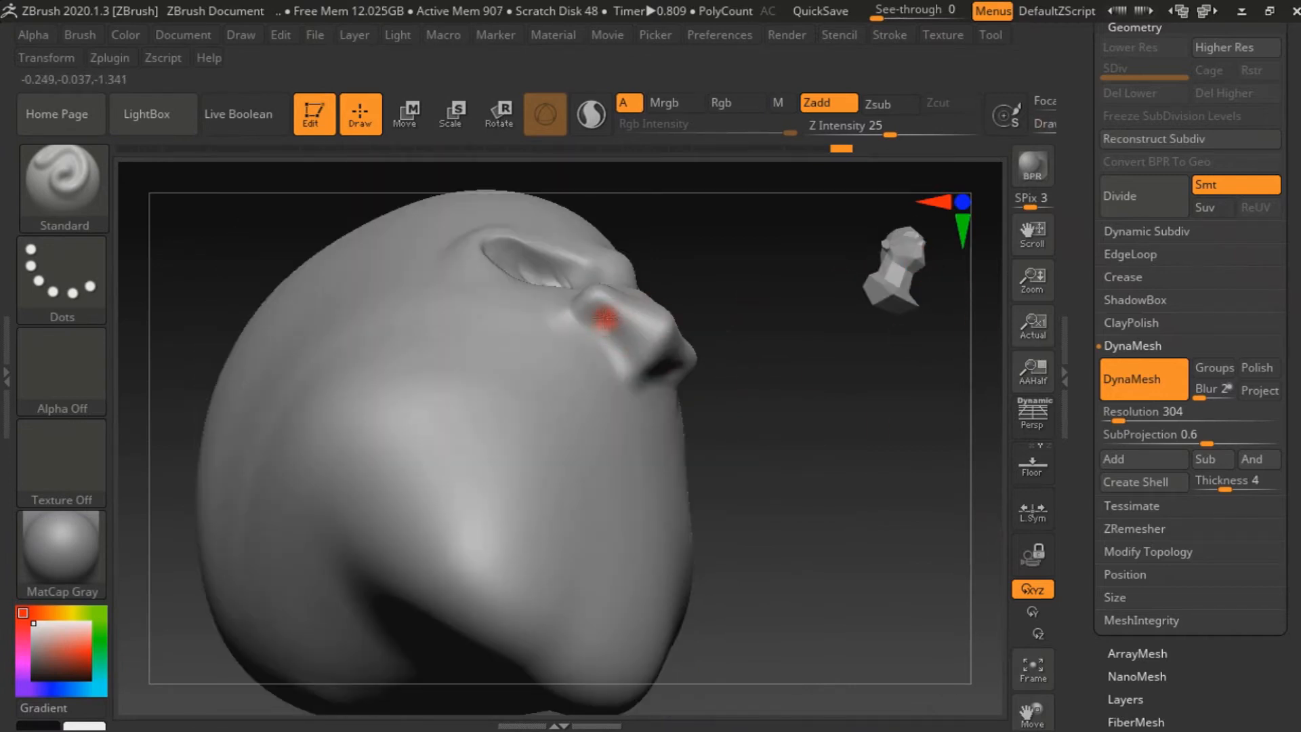
drag(605, 322, 639, 349)
mouse_move(925, 278)
mouse_down()
mouse_move(923, 230)
mouse_move(857, 296)
mouse_move(881, 276)
mouse_up()
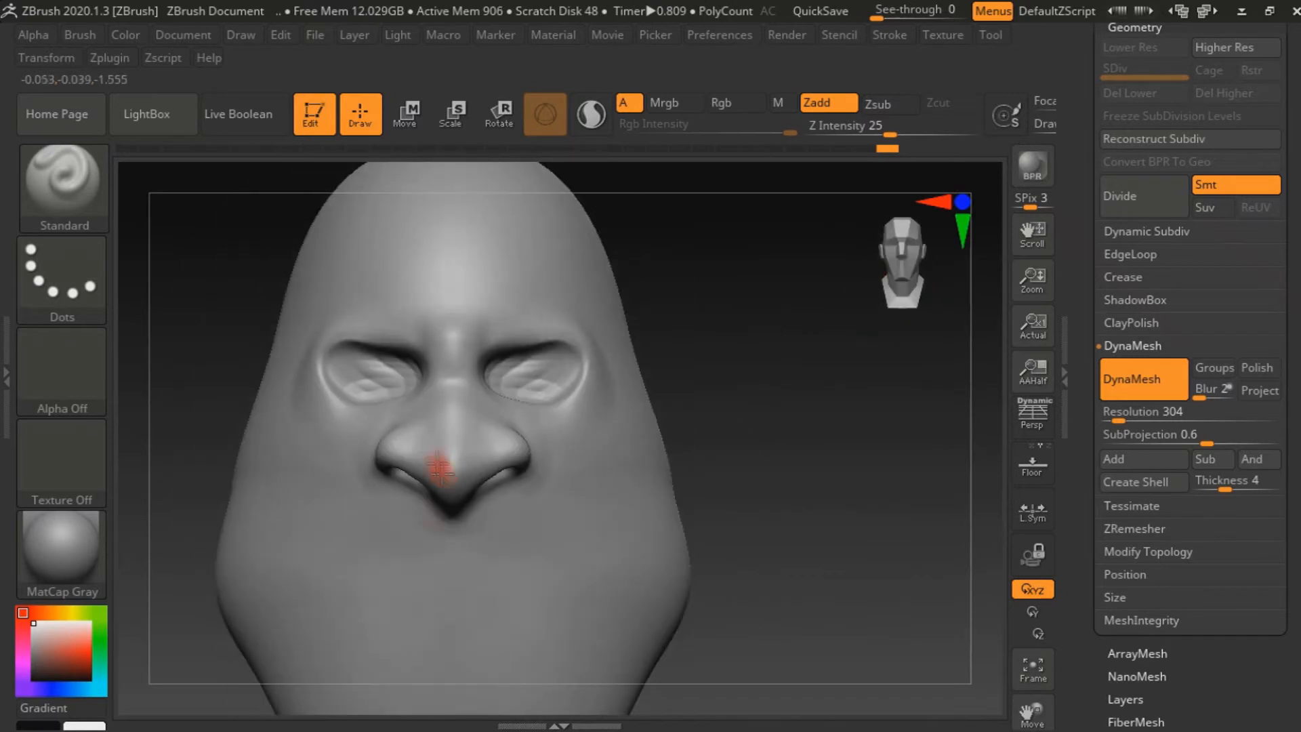
Build up the nose bridge and sculpt frown furrows from the inner brows onto the forehead, smoothing them lightly.
drag(462, 389, 456, 450)
mouse_move(895, 272)
mouse_down()
mouse_move(911, 263)
mouse_move(898, 265)
mouse_up()
key(s)
mouse_move(472, 316)
mouse_down()
mouse_move(483, 339)
mouse_move(476, 286)
mouse_move(502, 254)
mouse_up()
mouse_move(492, 268)
shift+mouse_down()
mouse_move(411, 259)
mouse_move(430, 267)
shift+mouse_up()
Smooth the inside of the eye sockets and sculpt the lower rims beneath them, checking both sides of the head.
drag(904, 254, 900, 255)
mouse_move(549, 380)
shift+mouse_down()
mouse_move(517, 372)
mouse_move(559, 407)
shift+mouse_up()
drag(903, 250, 892, 257)
click(922, 271)
drag(340, 401, 372, 414)
click(881, 261)
click(923, 273)
click(879, 263)
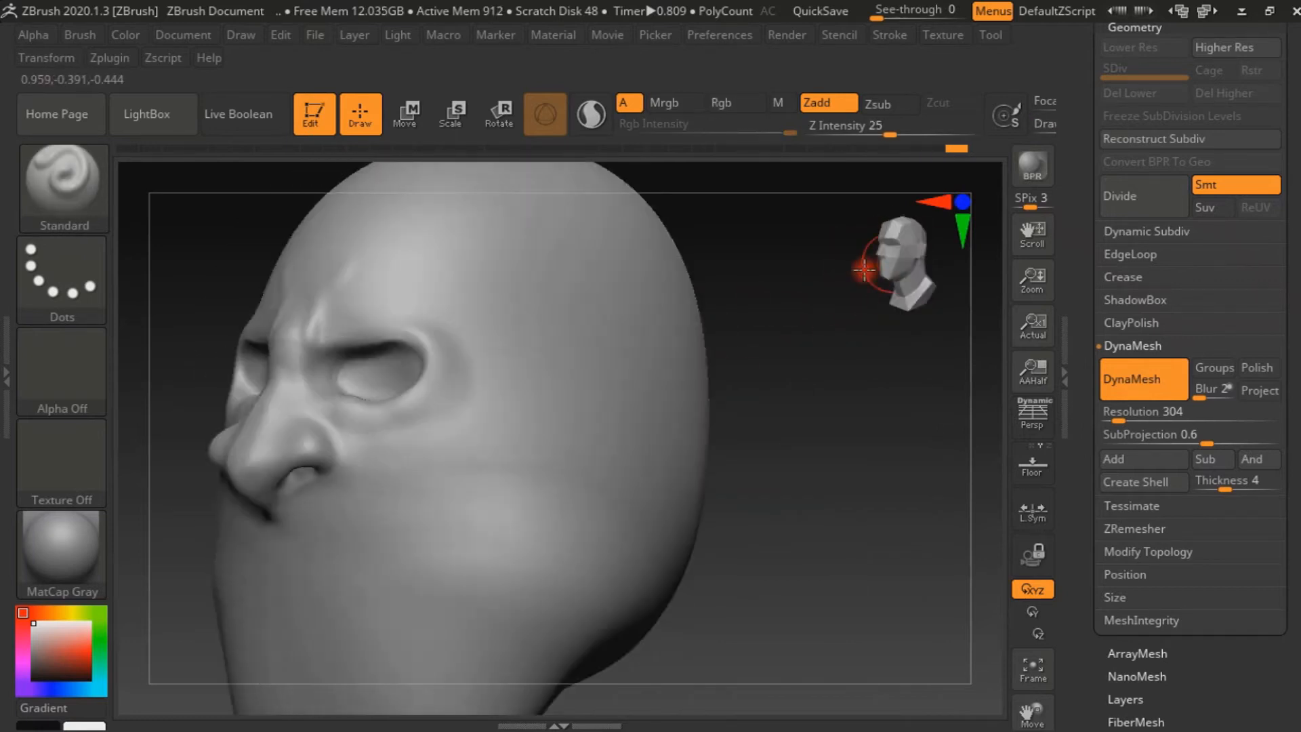
Build up rounded cheekbones beside the nose and out toward the jaw on both sides with the Standard brush.
alt+drag(770, 502, 801, 440)
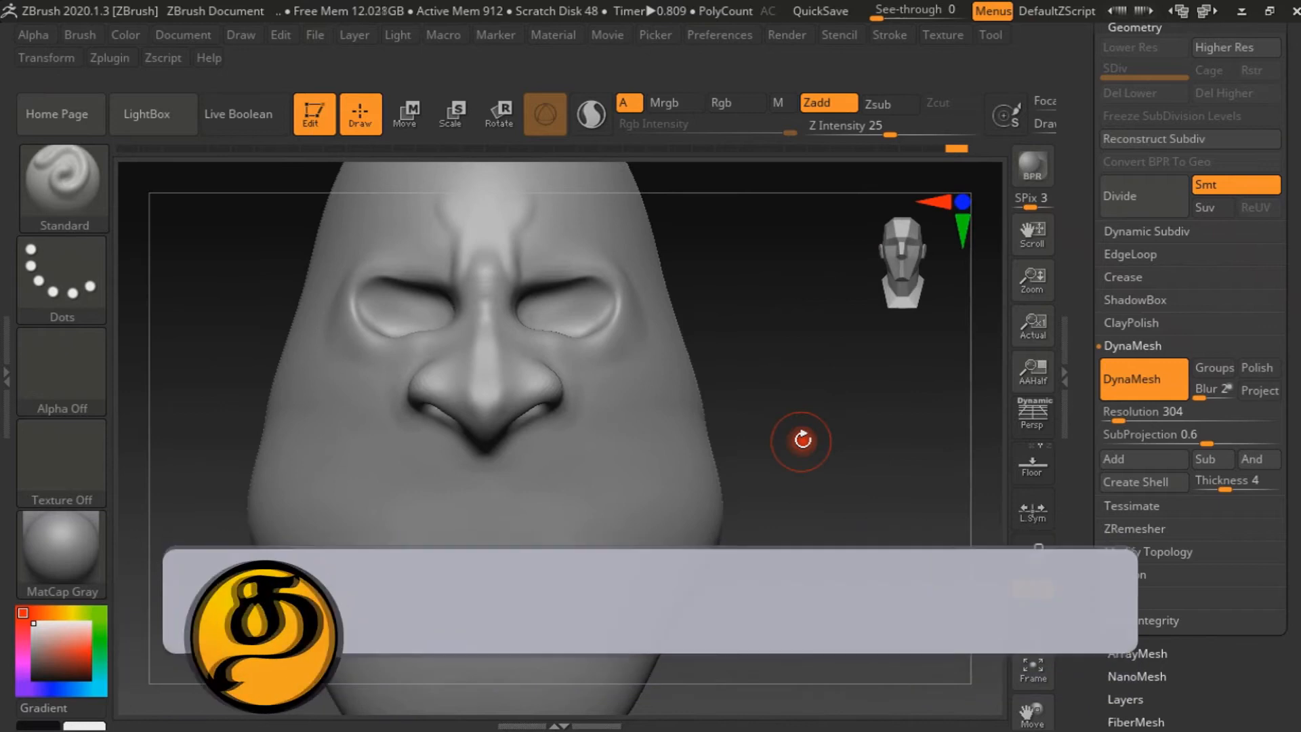
drag(799, 346, 828, 312)
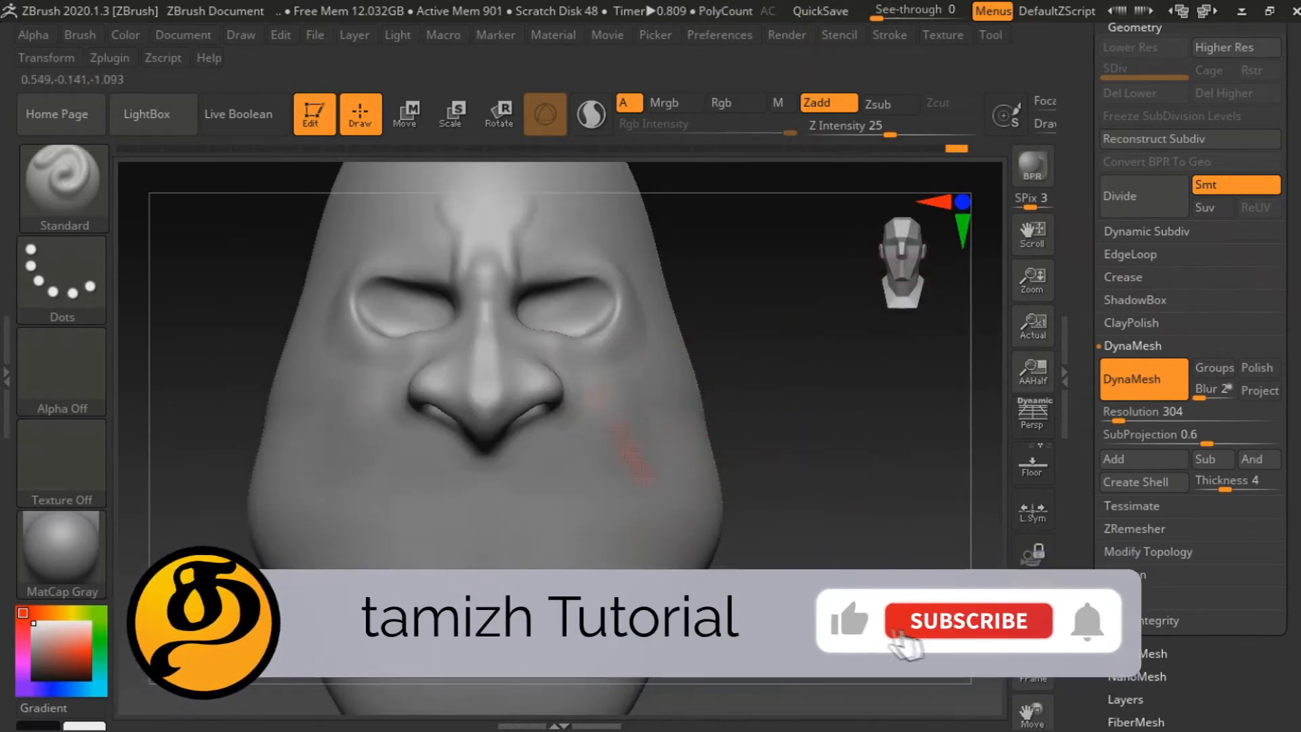
drag(800, 379, 664, 383)
click(905, 266)
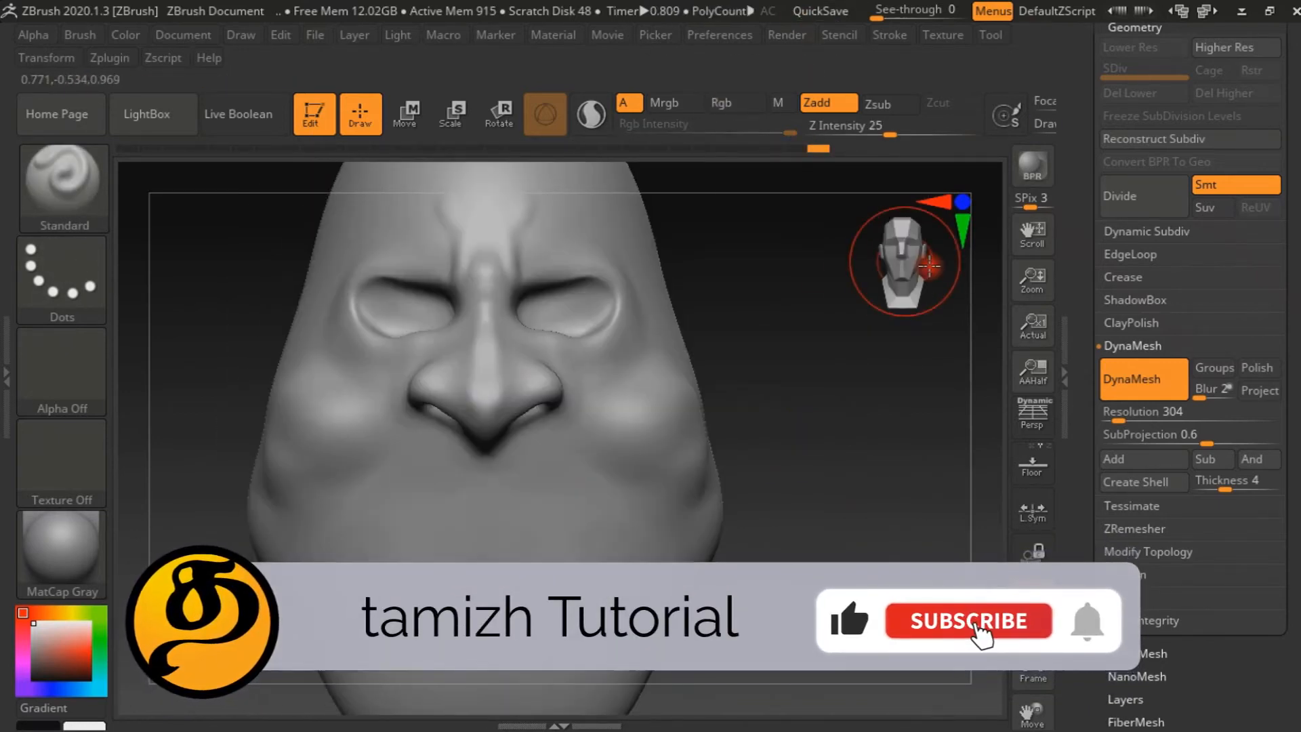
Carve soft folds running from the nostril wings down across the cheeks, and smooth their edges.
alt+drag(568, 417, 640, 520)
key(s)
shift+drag(582, 428, 636, 518)
click(896, 276)
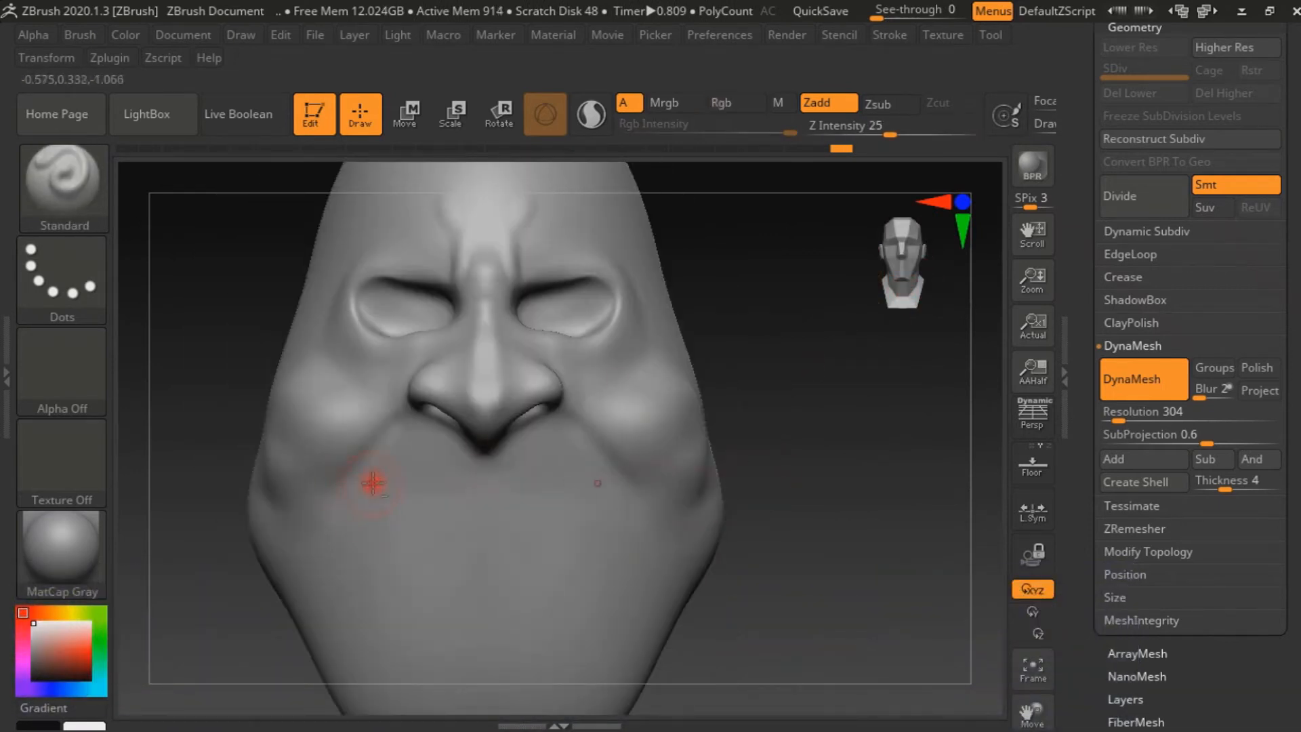
shift+drag(364, 490, 384, 479)
click(902, 263)
Push the area below the nose forward in profile with the Move brush to form the muzzle.
mouse_move(901, 263)
mouse_down()
mouse_move(918, 267)
mouse_move(881, 267)
mouse_up()
ctrl+right_drag(685, 549, 680, 465)
shift+drag(679, 465, 800, 465)
key(s)
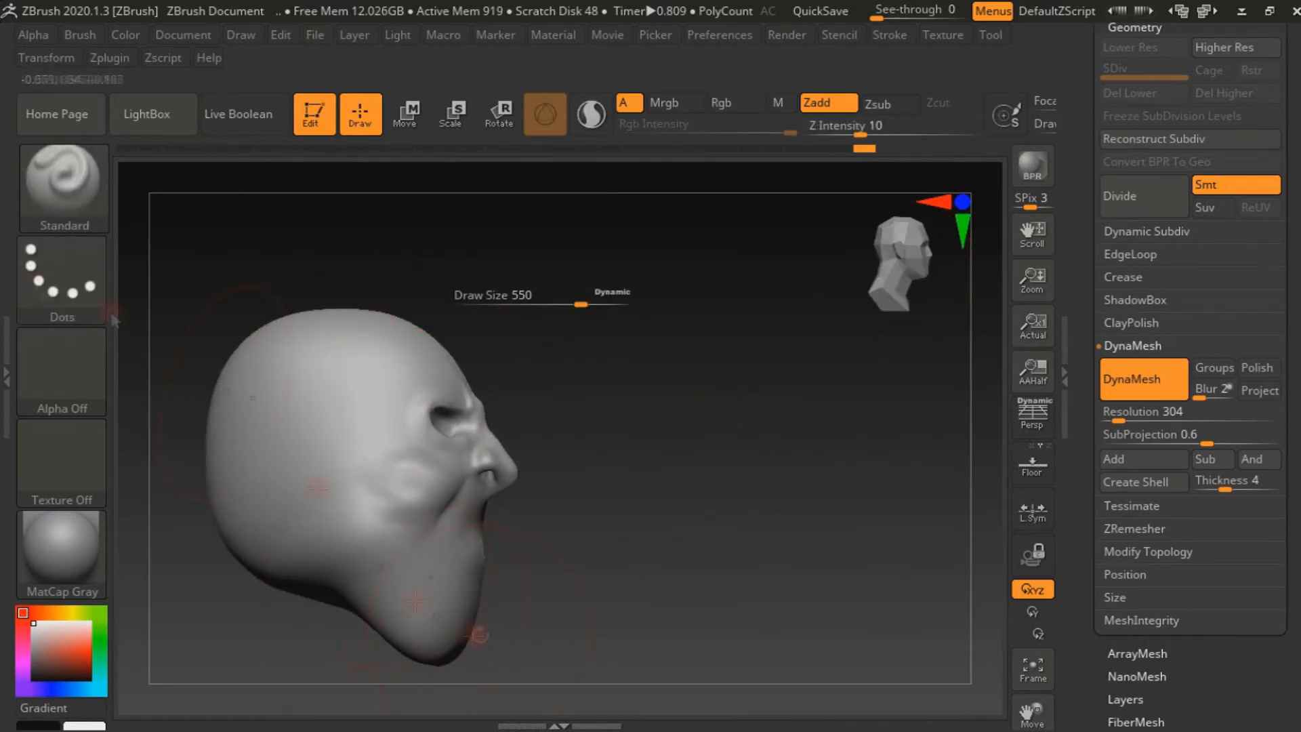
key(b)
key(m)
key(v)
click(865, 266)
ctrl+right_drag(865, 266, 735, 393)
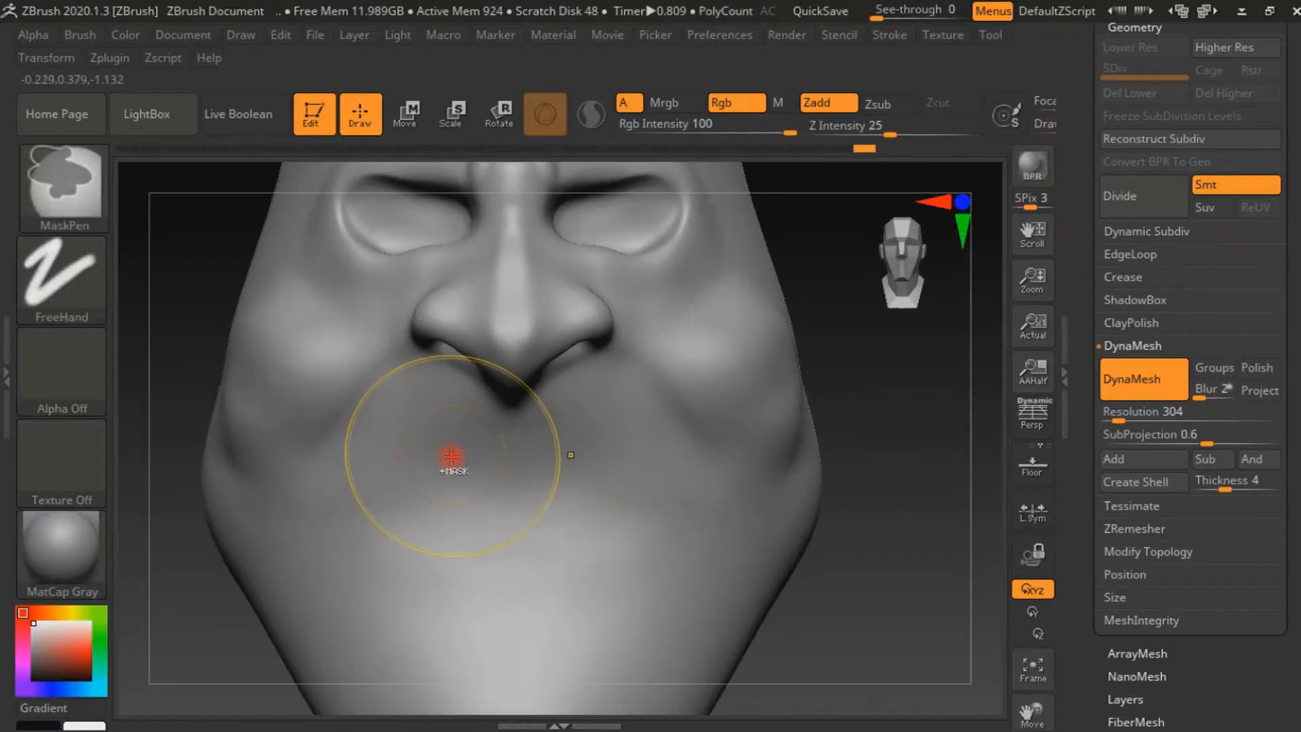
Carve a wide, downturned mouth slit beneath the nose with the ClayBuildup brush, deepening its inside and smoothing the corners.
key(s)
key(b)
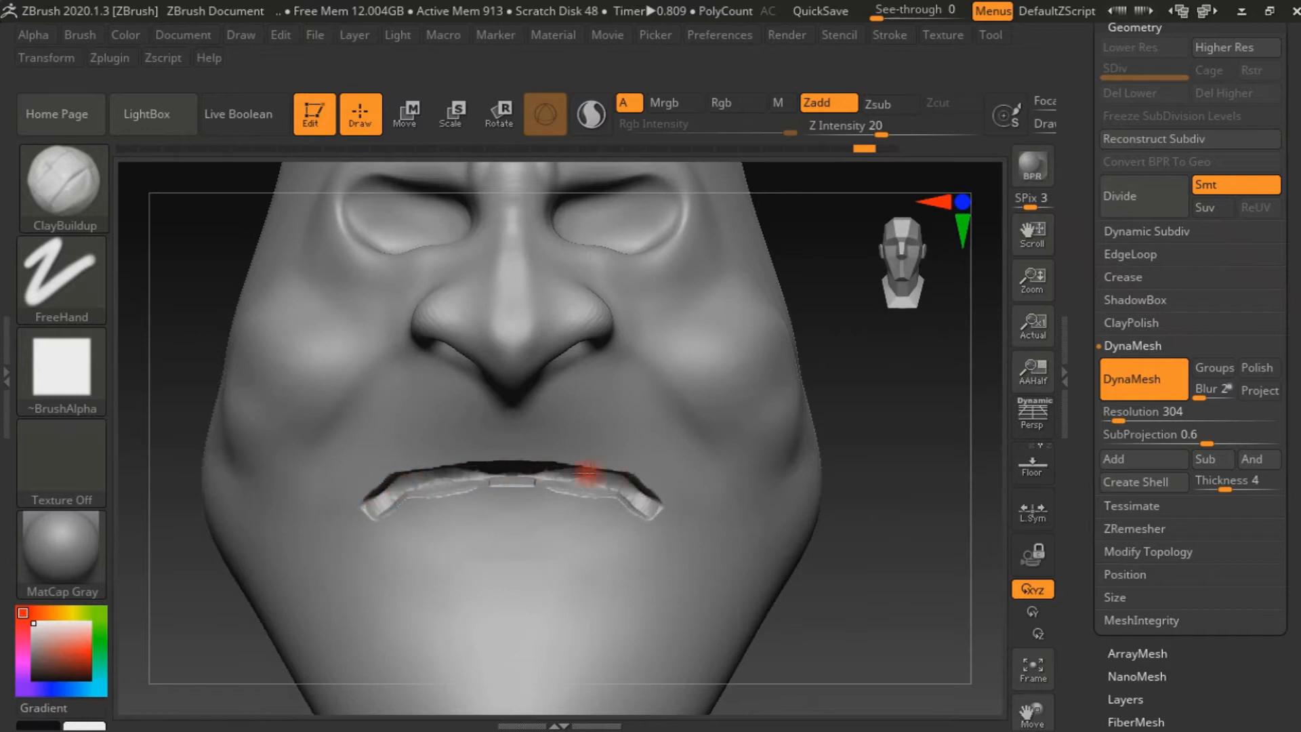
drag(588, 473, 674, 517)
mouse_move(847, 627)
mouse_down()
mouse_move(851, 598)
mouse_move(888, 590)
mouse_up()
drag(450, 491, 513, 498)
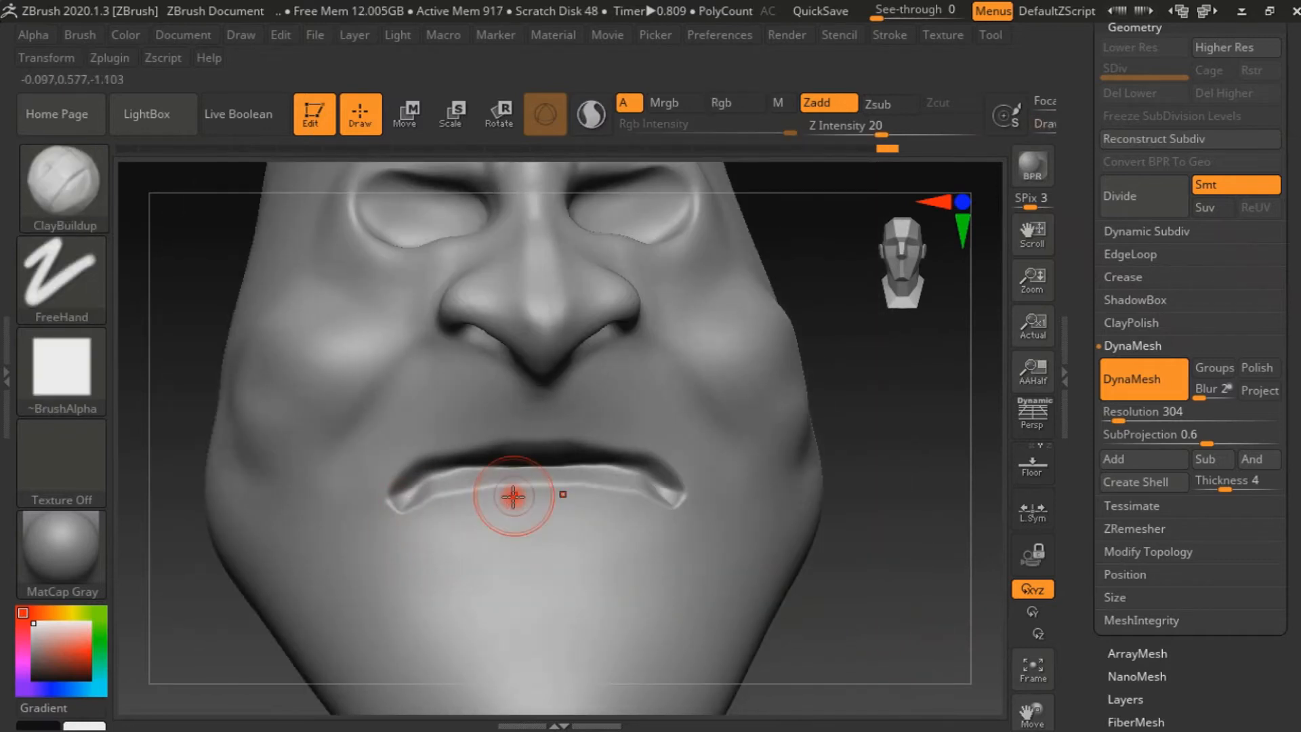
ctrl+right_drag(513, 497, 555, 509)
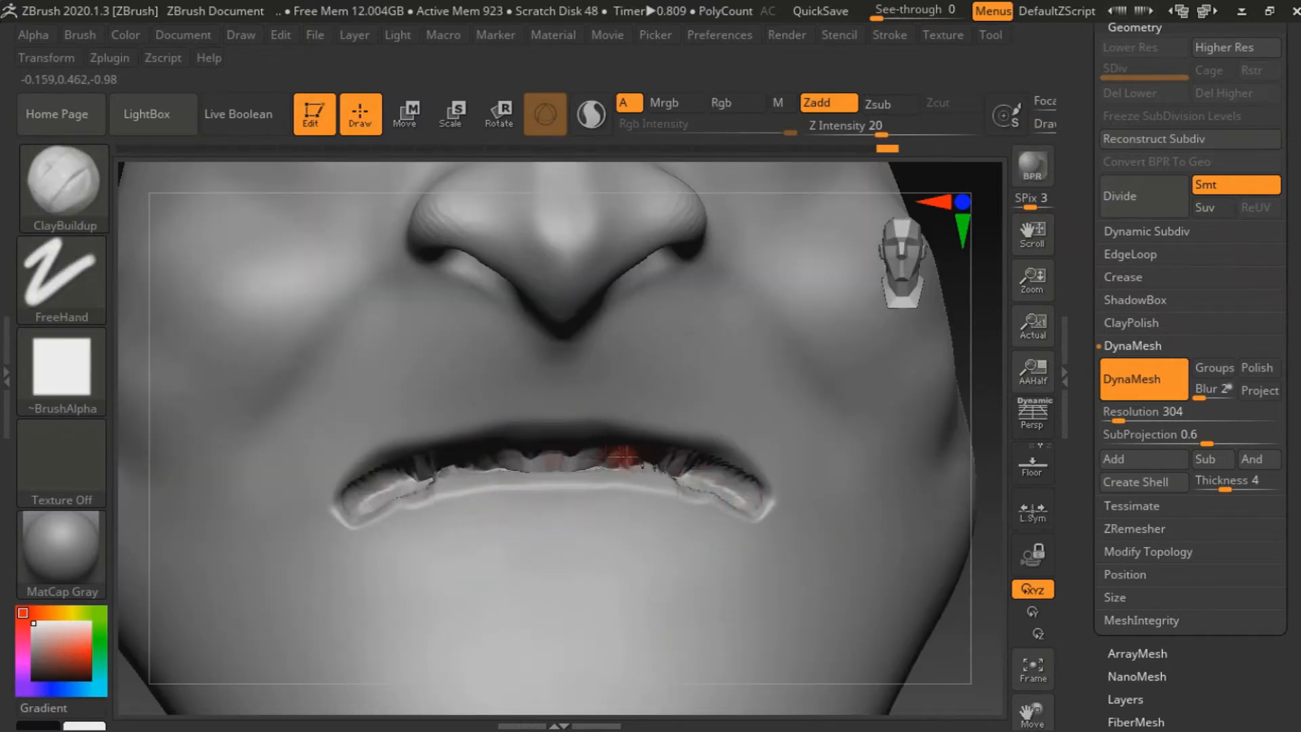
mouse_move(418, 474)
shift+mouse_down()
mouse_move(381, 522)
mouse_move(326, 489)
mouse_move(354, 491)
mouse_move(370, 509)
shift+mouse_up()
Adjust the shape of the mouth opening with the Move brush and smooth the mouth corners.
key(s)
key(ctrl+s)
key(Escape)
click(7, 366)
click(159, 301)
click(245, 373)
shift+drag(374, 509, 400, 502)
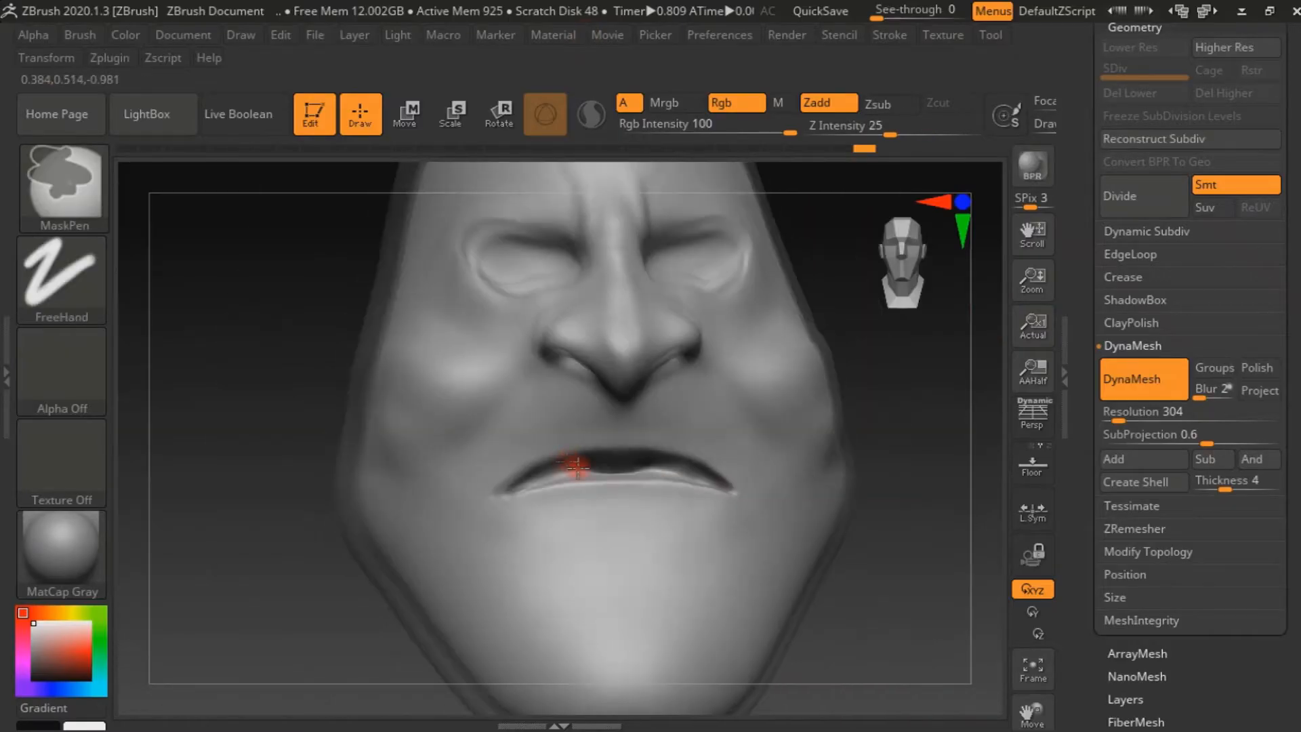
Raise the rims of the upper and lower lips with the Standard brush at Z Intensity 10, smoothing beside the nostril wings.
key(b)
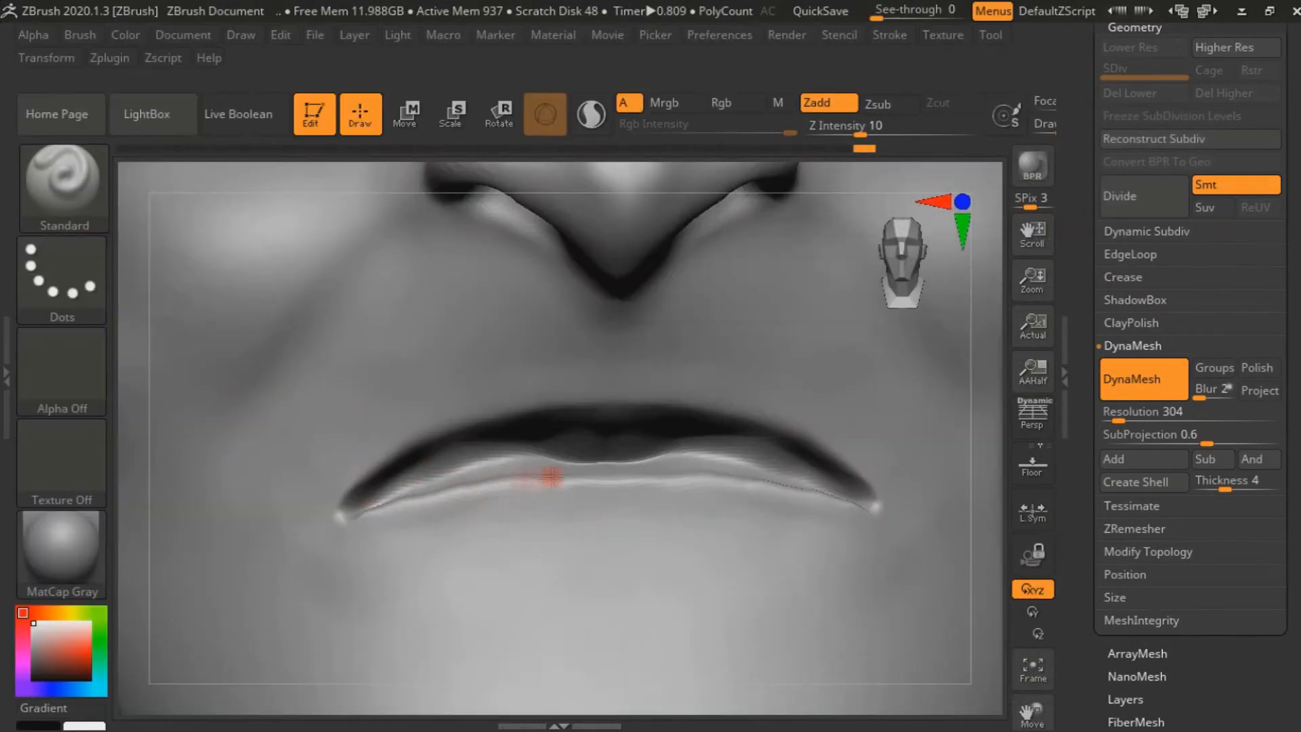
mouse_move(552, 477)
mouse_down()
mouse_move(541, 505)
mouse_move(343, 525)
mouse_move(554, 509)
mouse_move(522, 404)
mouse_move(451, 395)
mouse_move(572, 372)
mouse_move(407, 443)
mouse_up()
mouse_move(135, 440)
mouse_down()
mouse_move(299, 447)
mouse_move(146, 444)
mouse_up()
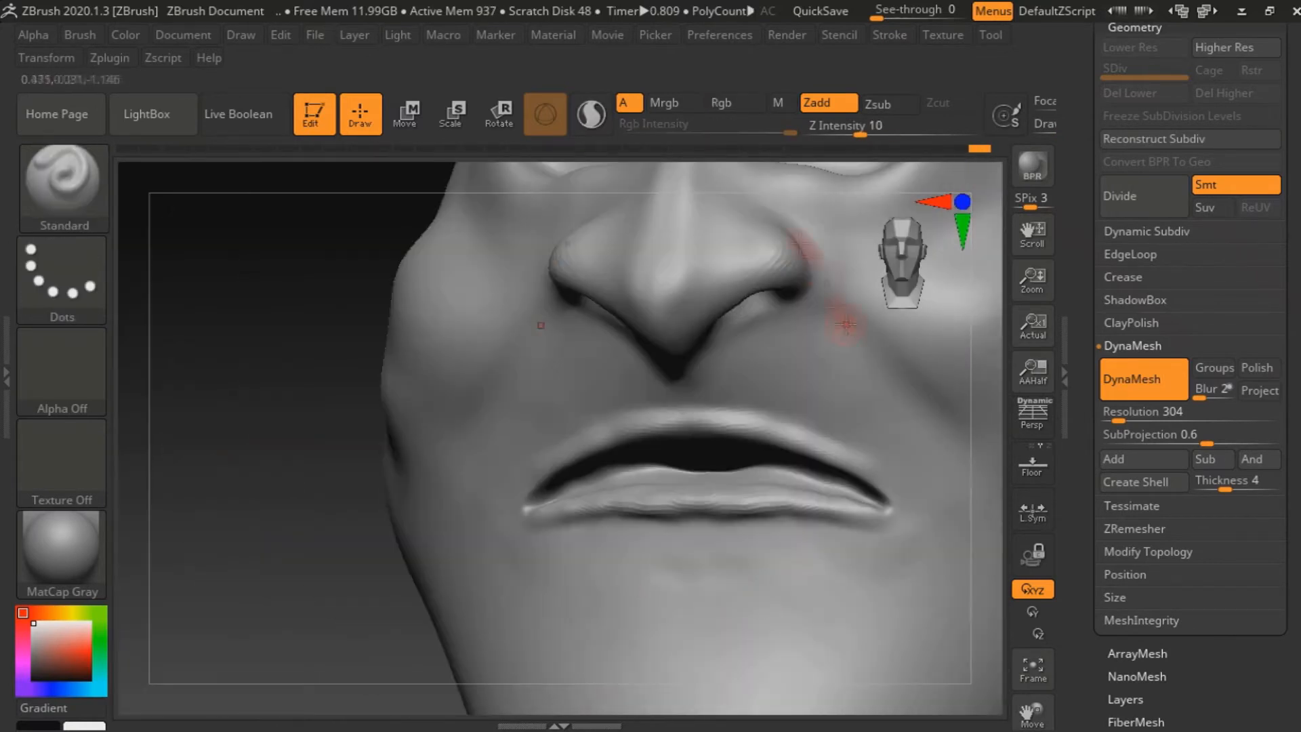
shift+drag(805, 262, 767, 255)
drag(298, 473, 328, 558)
Thicken the lower lip with the Standard brush at Z Intensity 25 and smooth its lower edge out to the corners.
key(s)
click(705, 528)
click(881, 130)
mouse_move(580, 539)
mouse_down()
mouse_move(604, 532)
mouse_move(591, 550)
mouse_up()
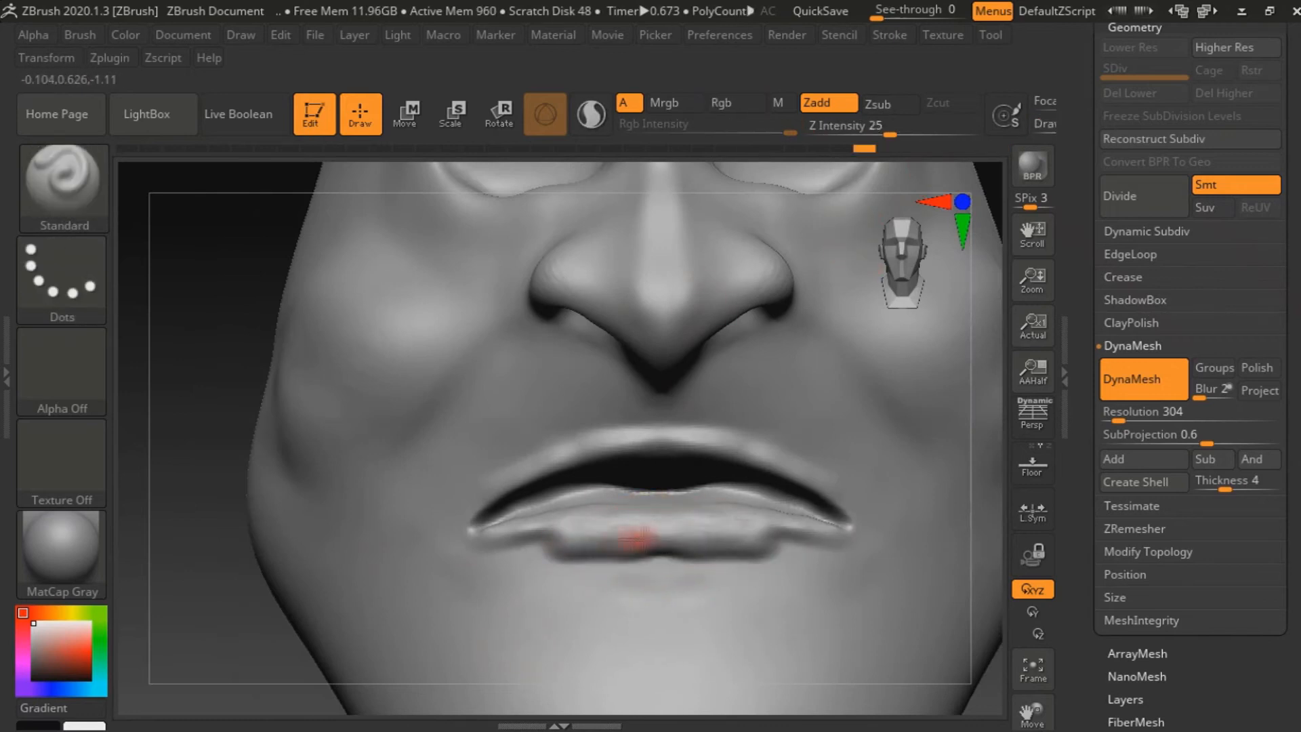
drag(808, 539, 835, 534)
mouse_move(198, 568)
mouse_down()
mouse_move(258, 567)
mouse_move(200, 568)
mouse_up()
shift+drag(752, 560, 807, 551)
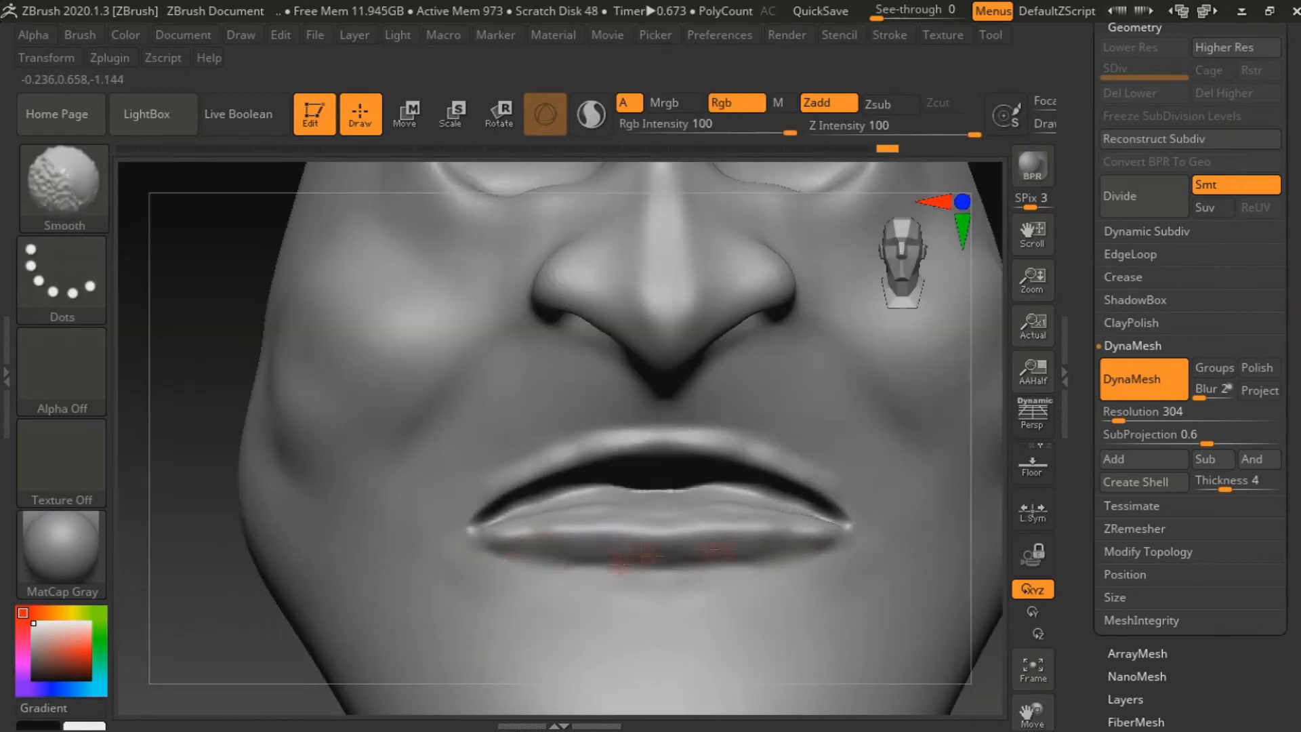
drag(197, 642, 210, 631)
Smooth and refine the upper lip from its centre out to the mouth corner.
mouse_move(655, 443)
shift+mouse_down()
mouse_move(557, 450)
mouse_move(511, 499)
shift+mouse_up()
mouse_move(779, 591)
ctrl+right_down()
mouse_move(754, 580)
mouse_move(746, 548)
ctrl+right_up()
mouse_move(447, 596)
mouse_down()
mouse_move(476, 596)
mouse_move(461, 590)
mouse_up()
ctrl+right_drag(705, 475, 715, 529)
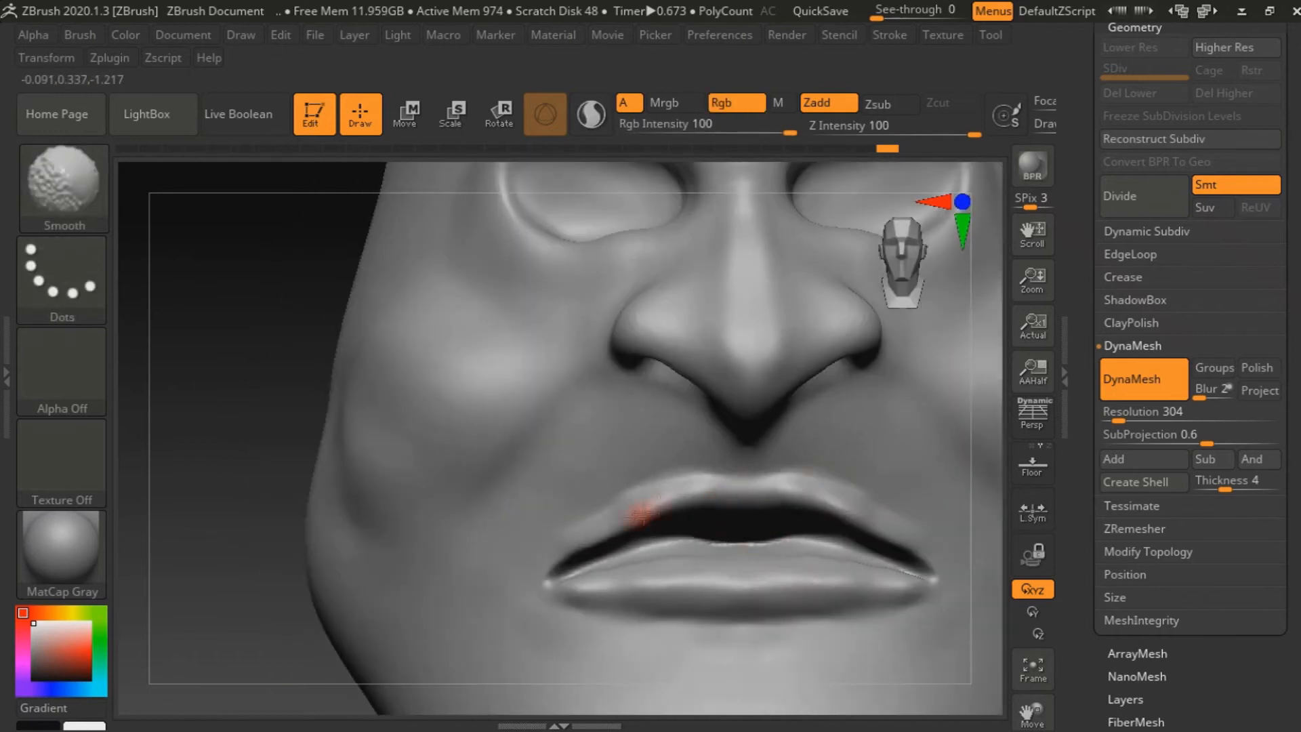
Paint an ear-shaped mask on the side of the head behind the cheekbone.
ctrl+right_drag(630, 584, 543, 425)
drag(458, 488, 543, 495)
drag(404, 460, 515, 379)
mouse_move(515, 379)
right_down()
mouse_move(923, 384)
mouse_move(819, 389)
mouse_move(860, 465)
mouse_move(797, 406)
right_up()
mouse_move(881, 408)
right_down()
mouse_move(912, 662)
mouse_move(881, 609)
right_up()
ctrl+drag(805, 427, 816, 380)
mouse_move(339, 447)
right_down()
mouse_move(520, 481)
mouse_move(583, 441)
right_up()
Invert the mask and pull the ears out from both sides of the head with the Move brush, adjusting their outline.
key(b)
key(m)
key(v)
ctrl+click(872, 378)
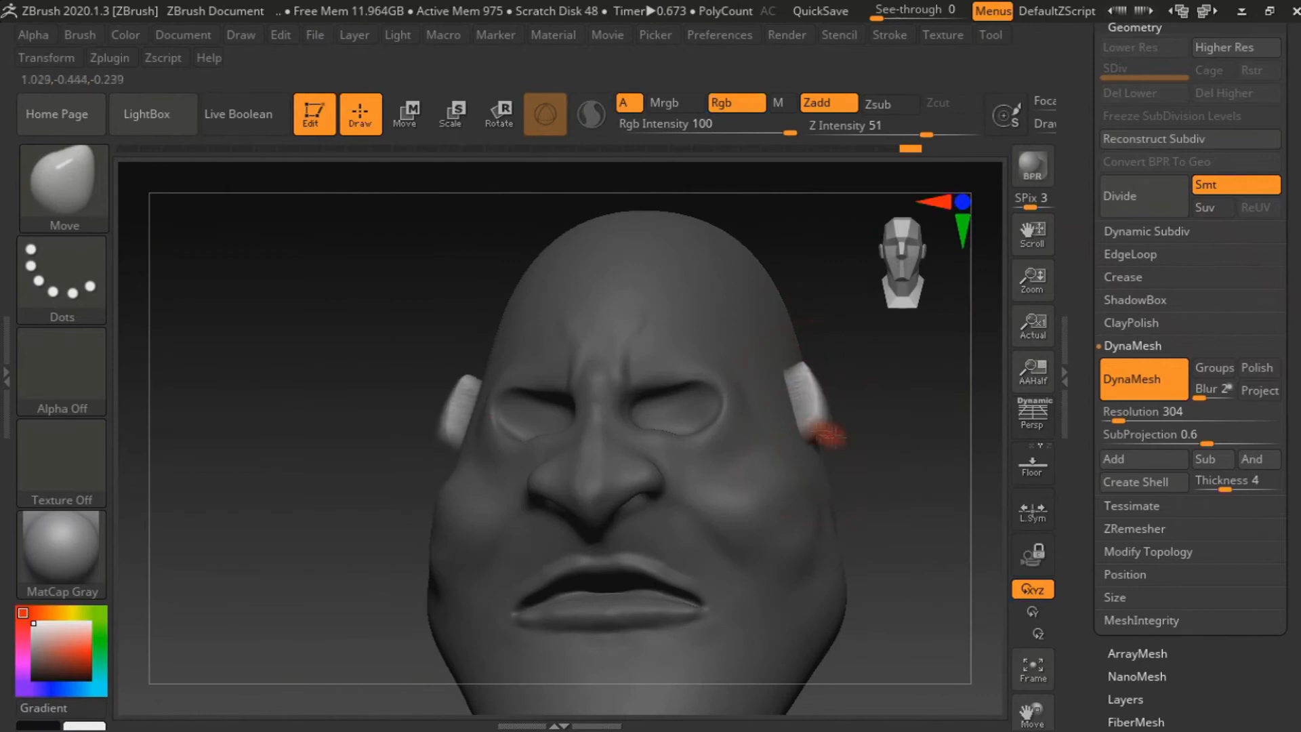
right_drag(895, 285, 852, 434)
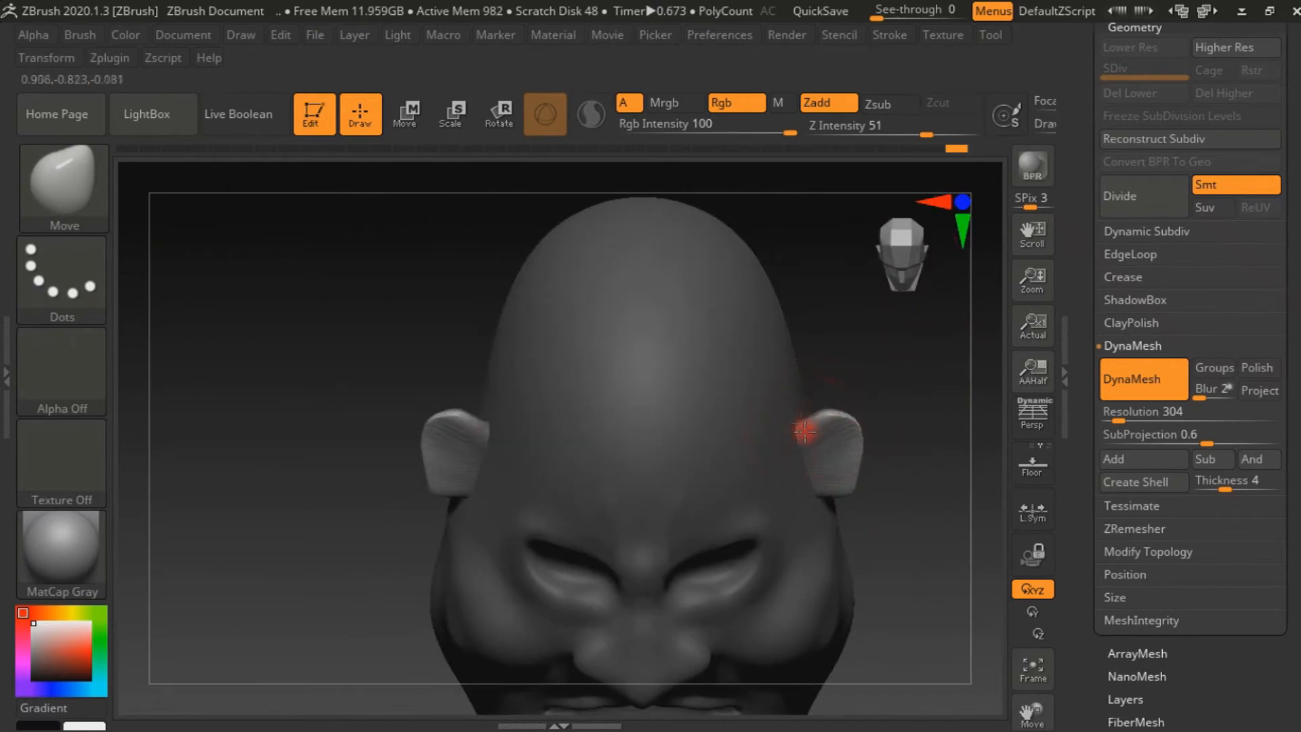
mouse_move(931, 474)
right_down()
mouse_move(842, 459)
mouse_move(922, 474)
right_up()
drag(833, 427, 844, 434)
right_drag(931, 485, 881, 542)
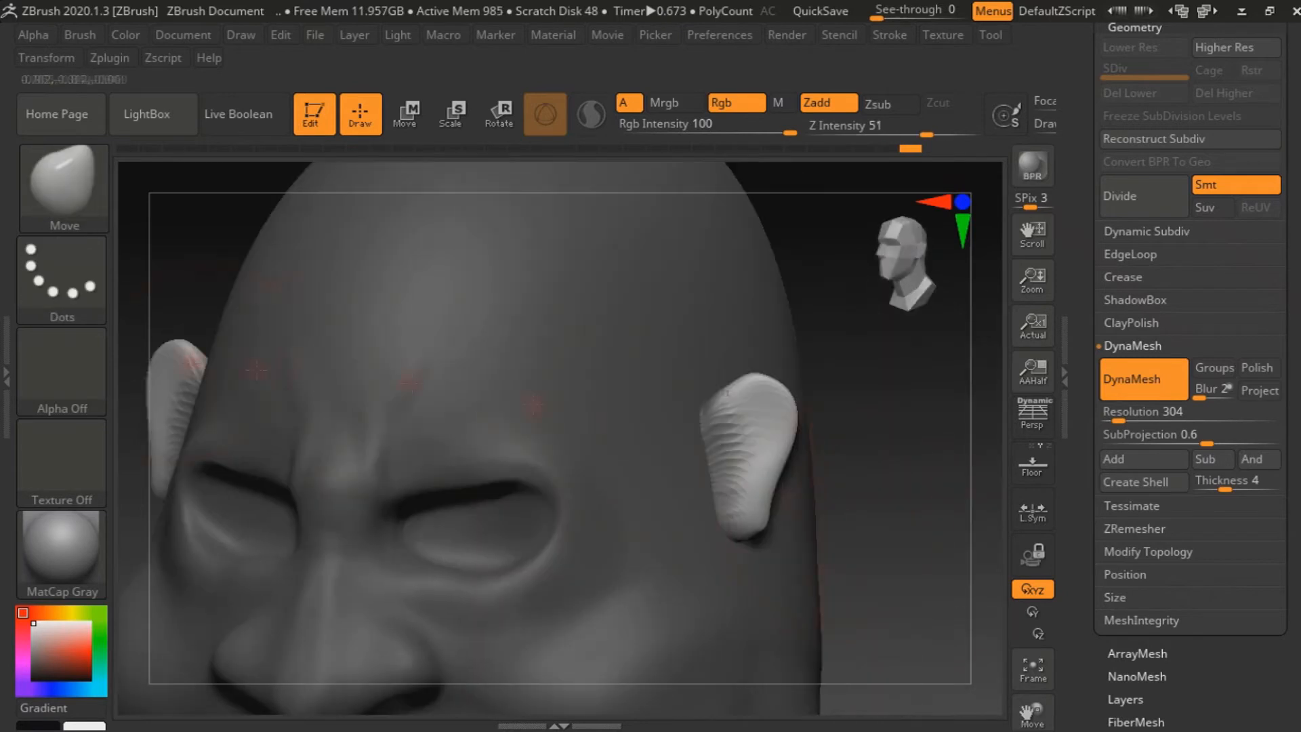
Sculpt and smooth the inner folds of the ears with the Standard brush, and clear the mask from the head.
click(245, 402)
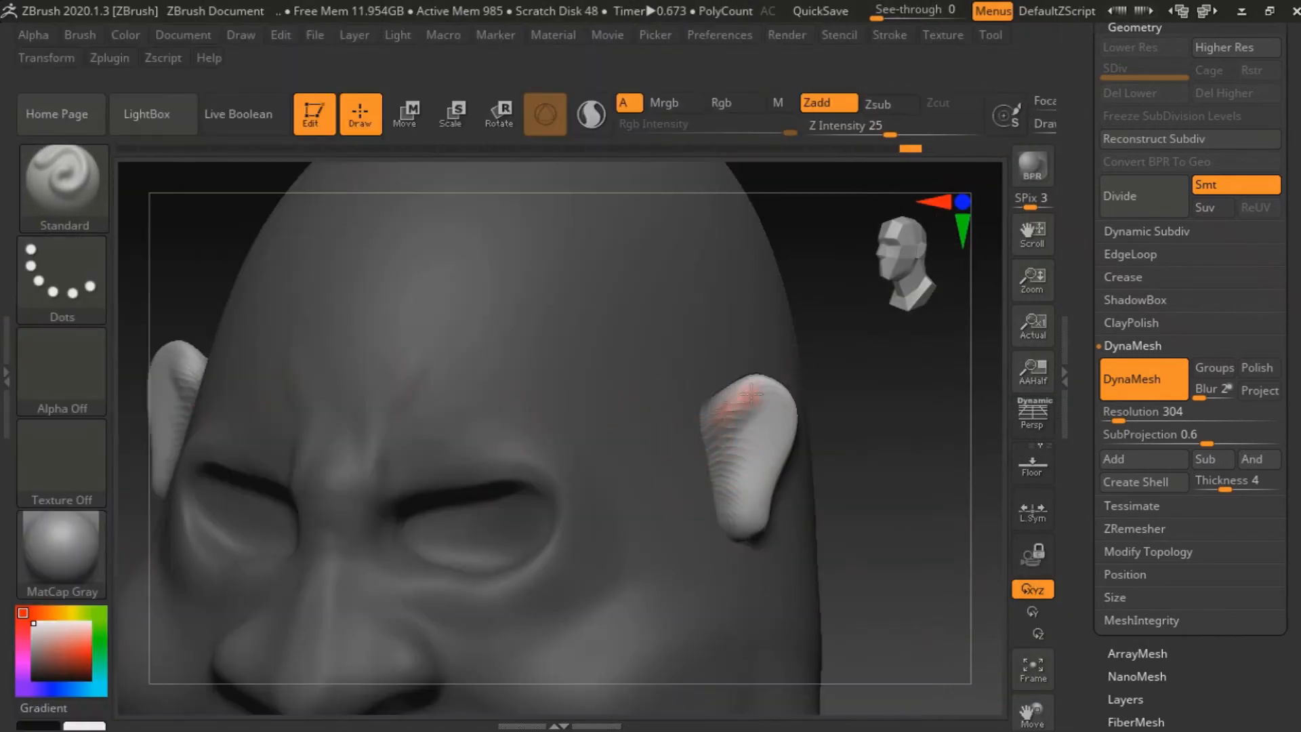
drag(725, 453, 752, 406)
drag(915, 540, 949, 529)
shift+drag(721, 491, 697, 421)
mouse_move(911, 441)
mouse_down()
mouse_move(811, 534)
mouse_move(508, 546)
mouse_move(569, 511)
mouse_up()
click(900, 261)
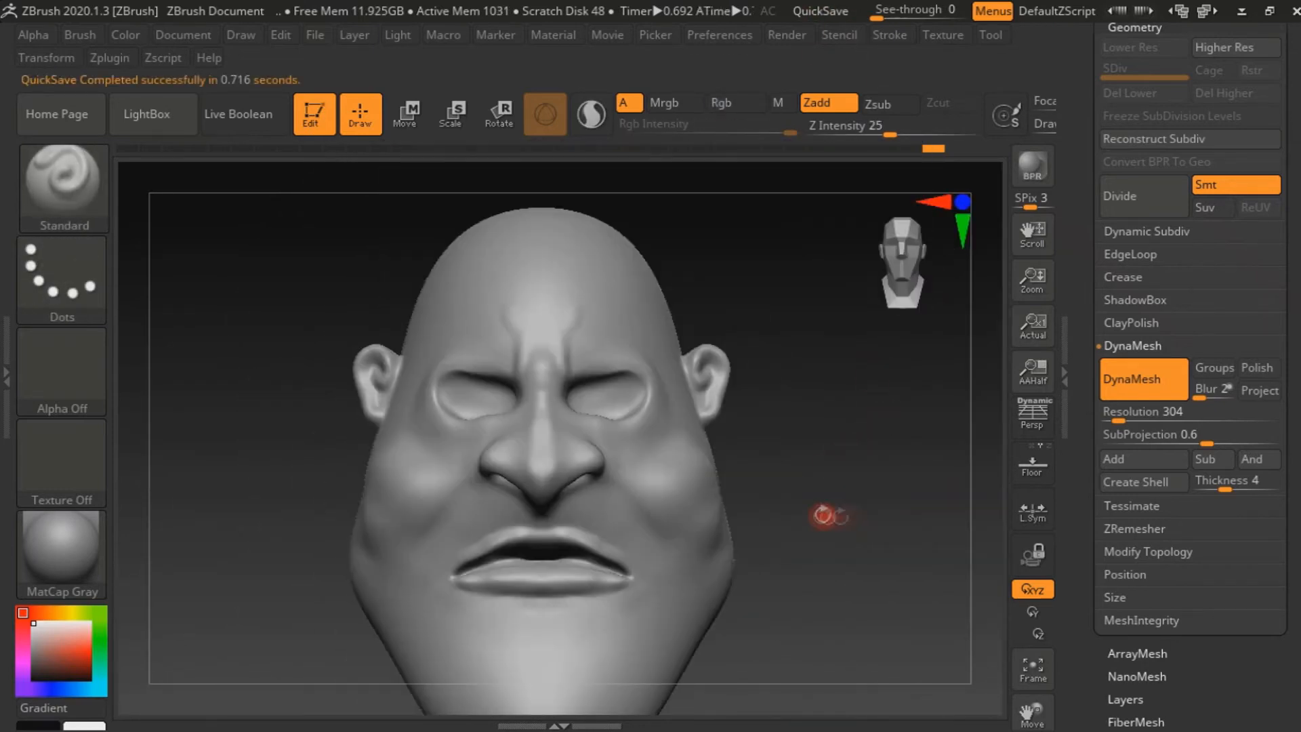
drag(823, 515, 841, 509)
ctrl+drag(809, 402, 948, 588)
Reduce the brush size and define the creases around the nostril wings, smoothing where they meet the cheeks.
drag(881, 535, 782, 474)
mouse_move(542, 440)
ctrl+right_down()
mouse_move(542, 508)
mouse_move(637, 478)
ctrl+right_up()
key(s)
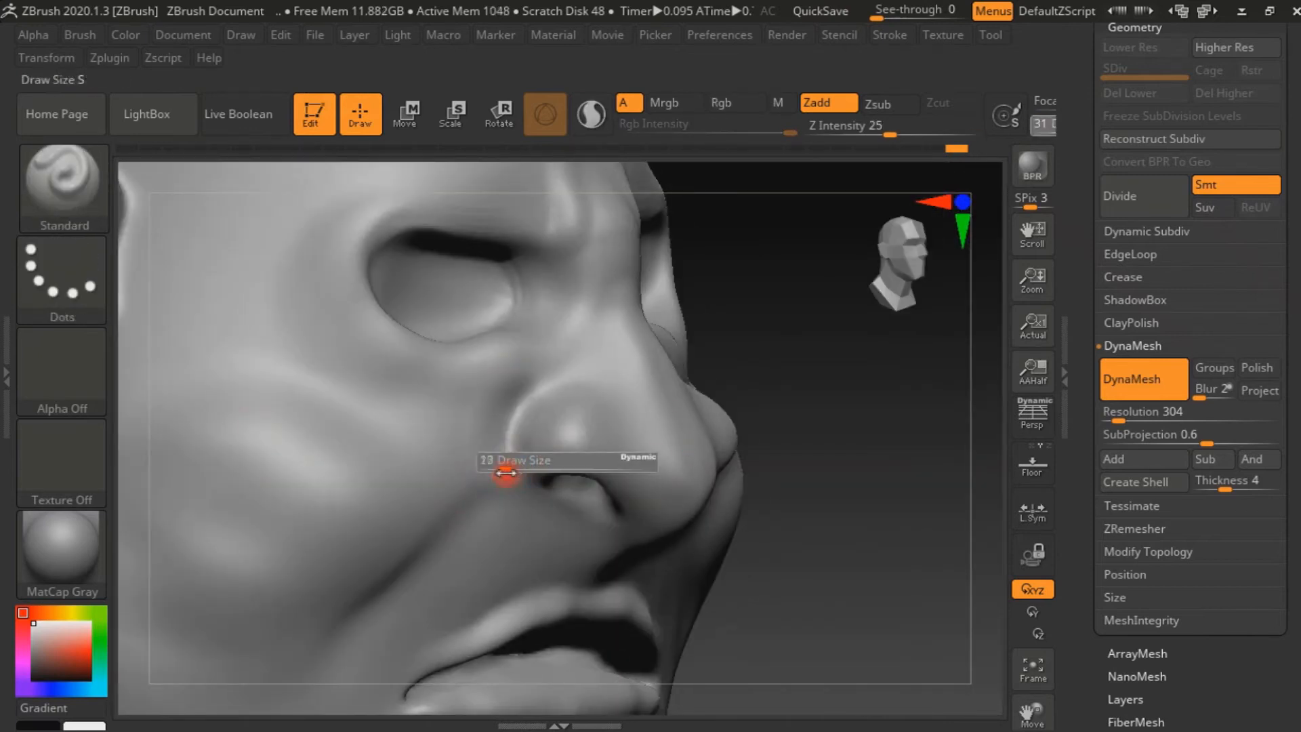
shift+drag(509, 427, 552, 360)
shift+drag(508, 477, 500, 456)
mouse_move(881, 505)
mouse_down()
mouse_move(535, 488)
mouse_move(552, 507)
mouse_up()
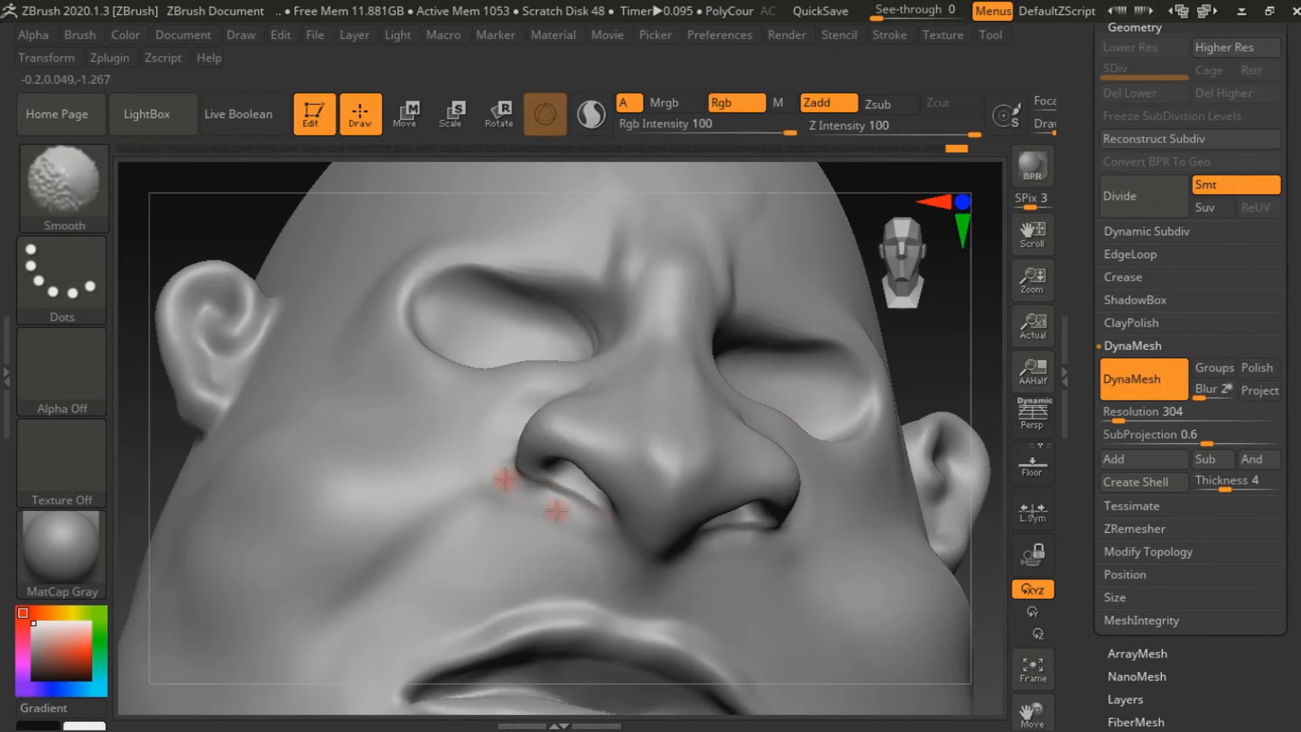
drag(156, 285, 564, 366)
Sharpen the frown lines rising from the inner brows onto the forehead and smooth them along the brow edge.
mouse_move(901, 424)
mouse_down()
mouse_move(795, 412)
mouse_move(678, 434)
mouse_up()
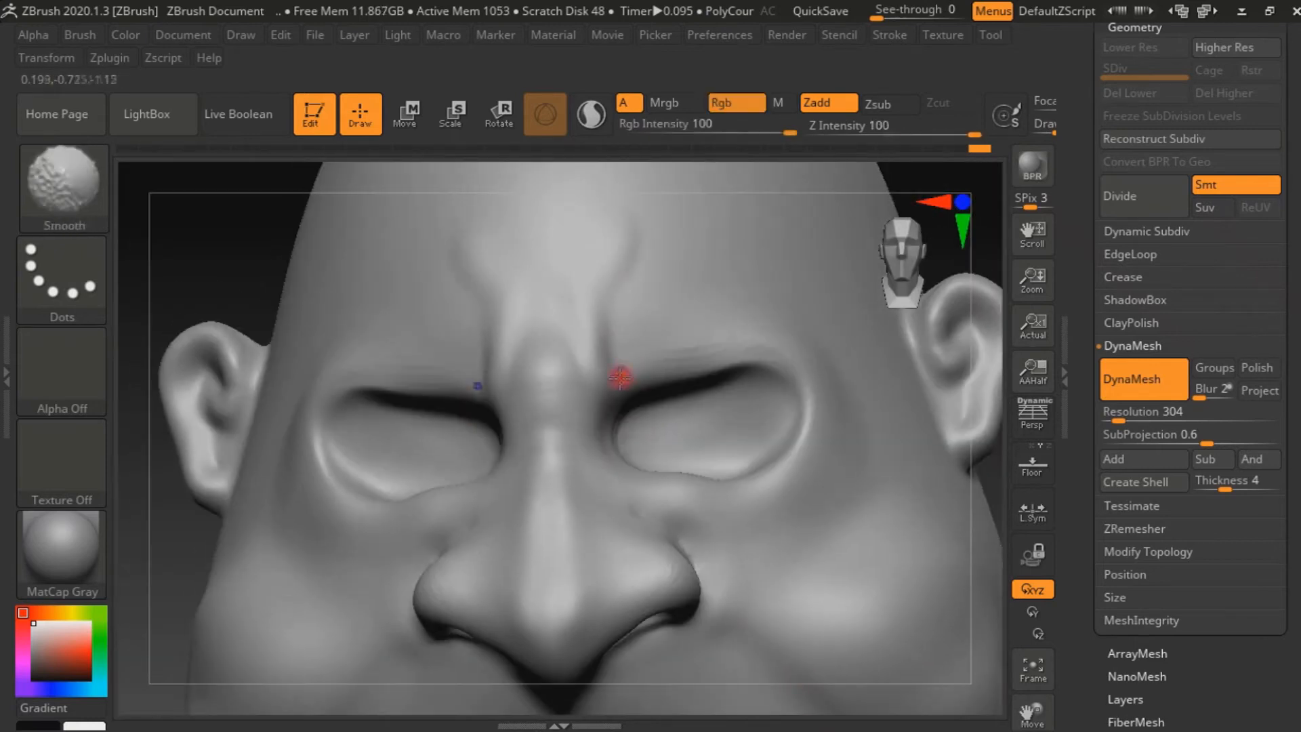
shift+drag(671, 251, 658, 237)
shift+drag(633, 395, 619, 332)
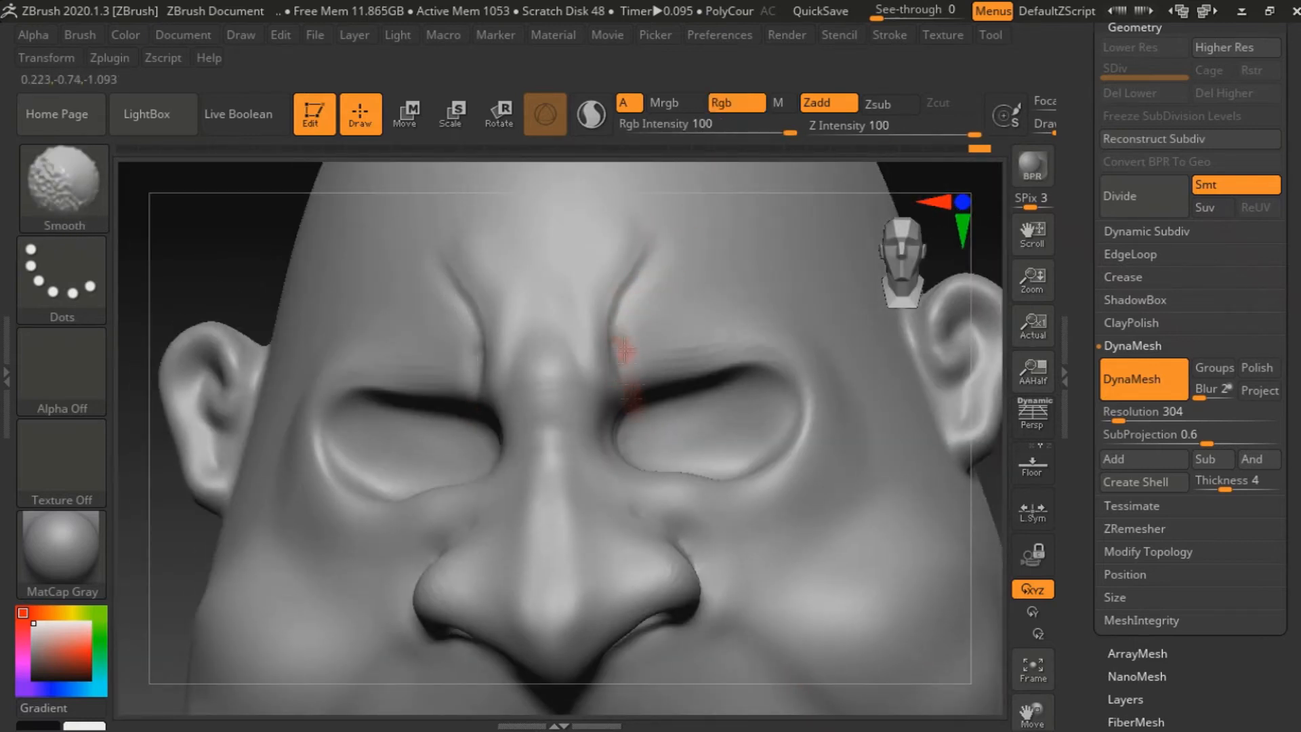
drag(203, 284, 401, 329)
Lengthen the ears by moving their tops up and their lobes down with the Move brush.
click(7, 374)
click(166, 299)
click(242, 376)
key(s)
mouse_move(273, 459)
mouse_down()
mouse_move(286, 459)
mouse_move(263, 507)
mouse_up()
drag(226, 349, 224, 305)
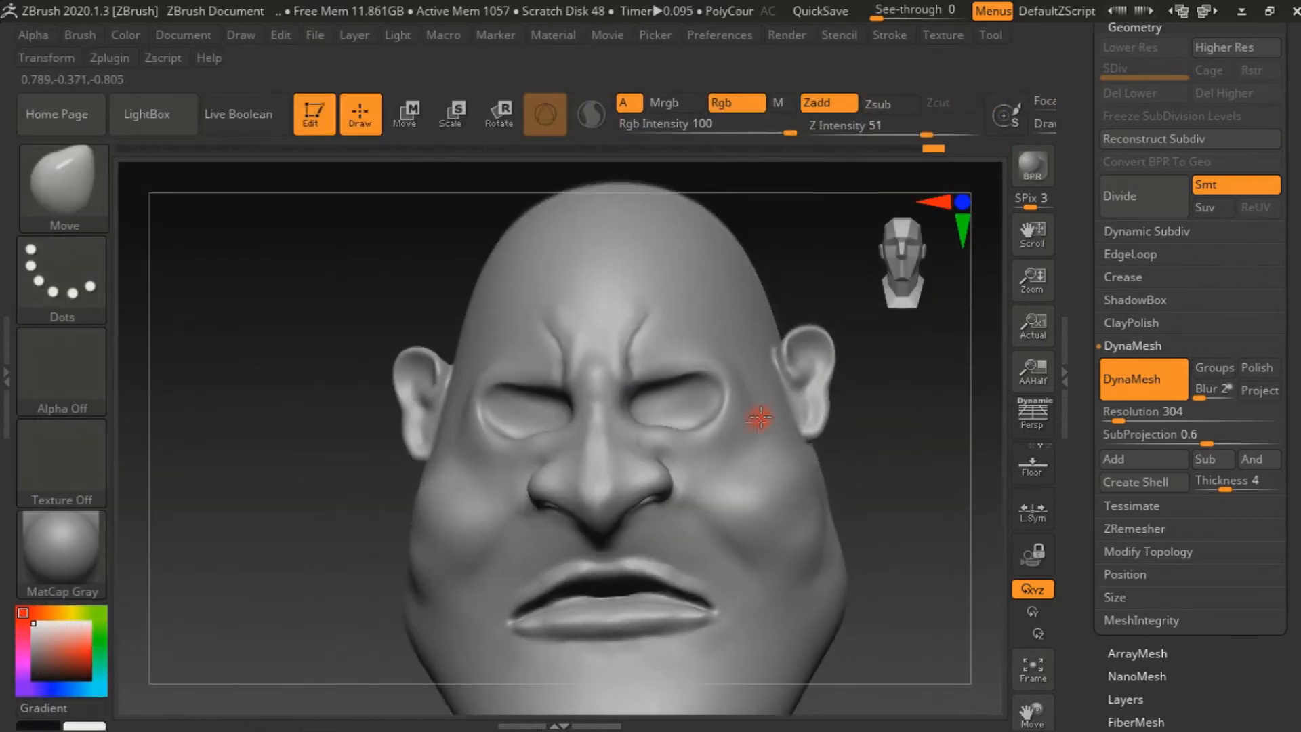
Carve nasolabial folds from the nostril wings down past the mouth corners with the Standard brush, and smooth their edges.
alt+drag(761, 417, 875, 203)
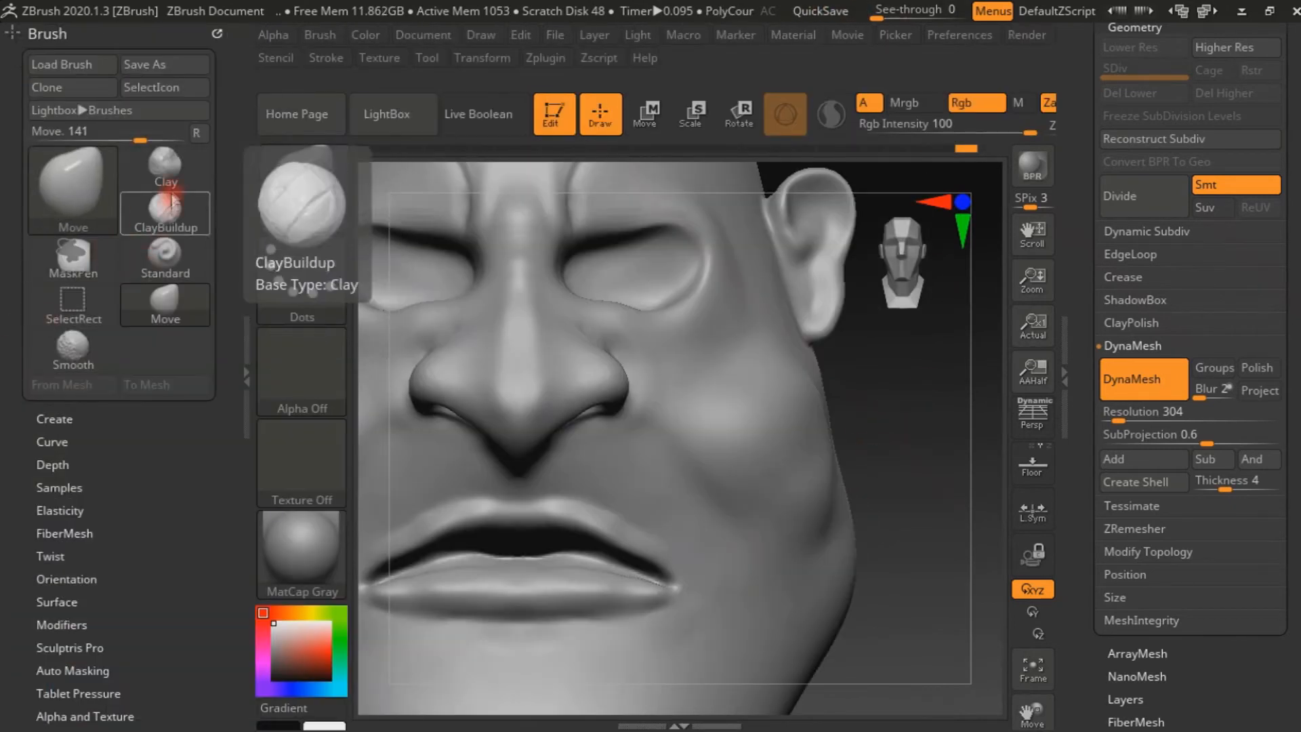
drag(532, 426, 596, 530)
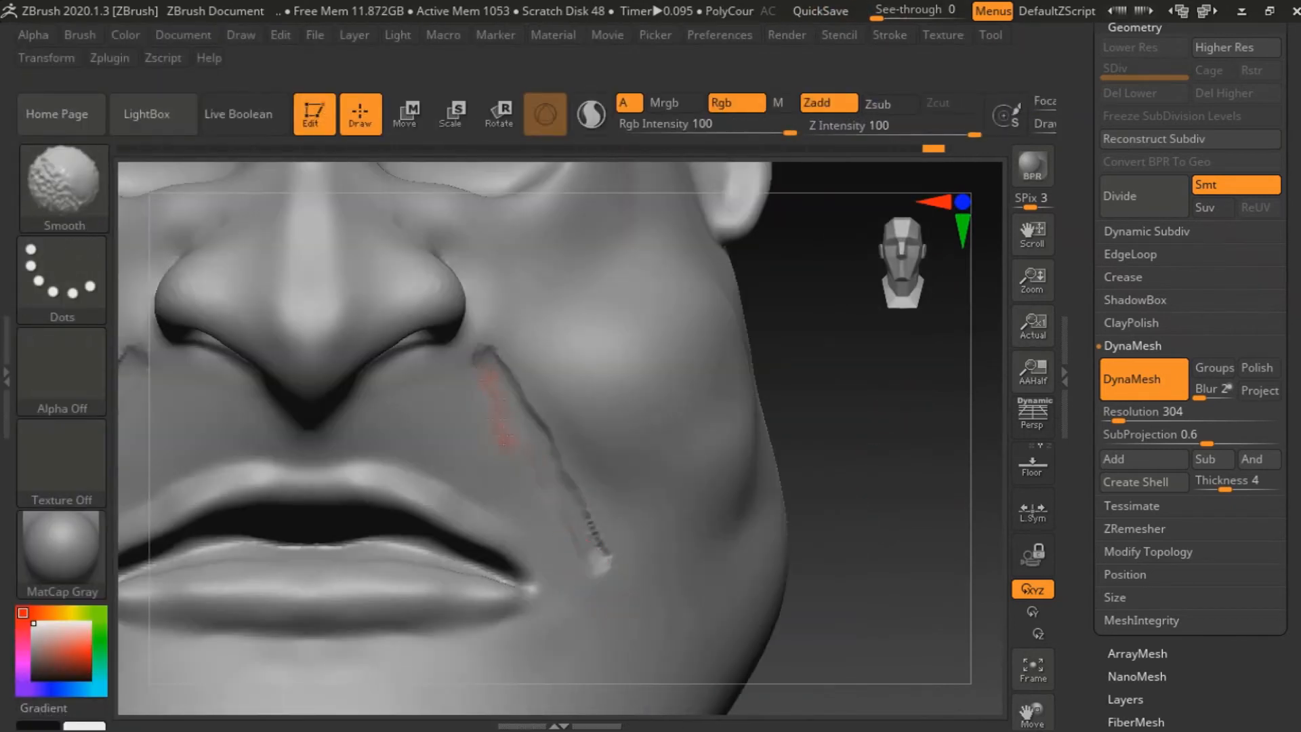
drag(6, 373, 242, 358)
click(242, 357)
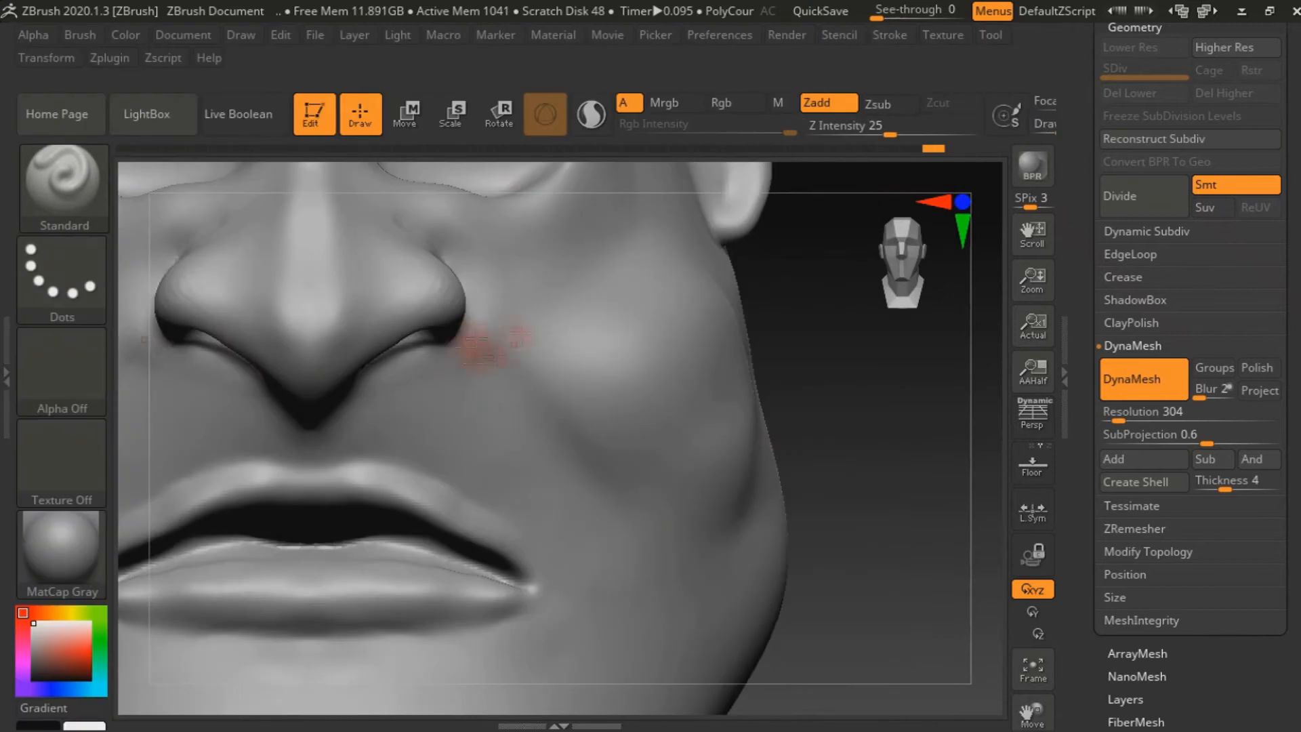
shift+drag(568, 611, 495, 433)
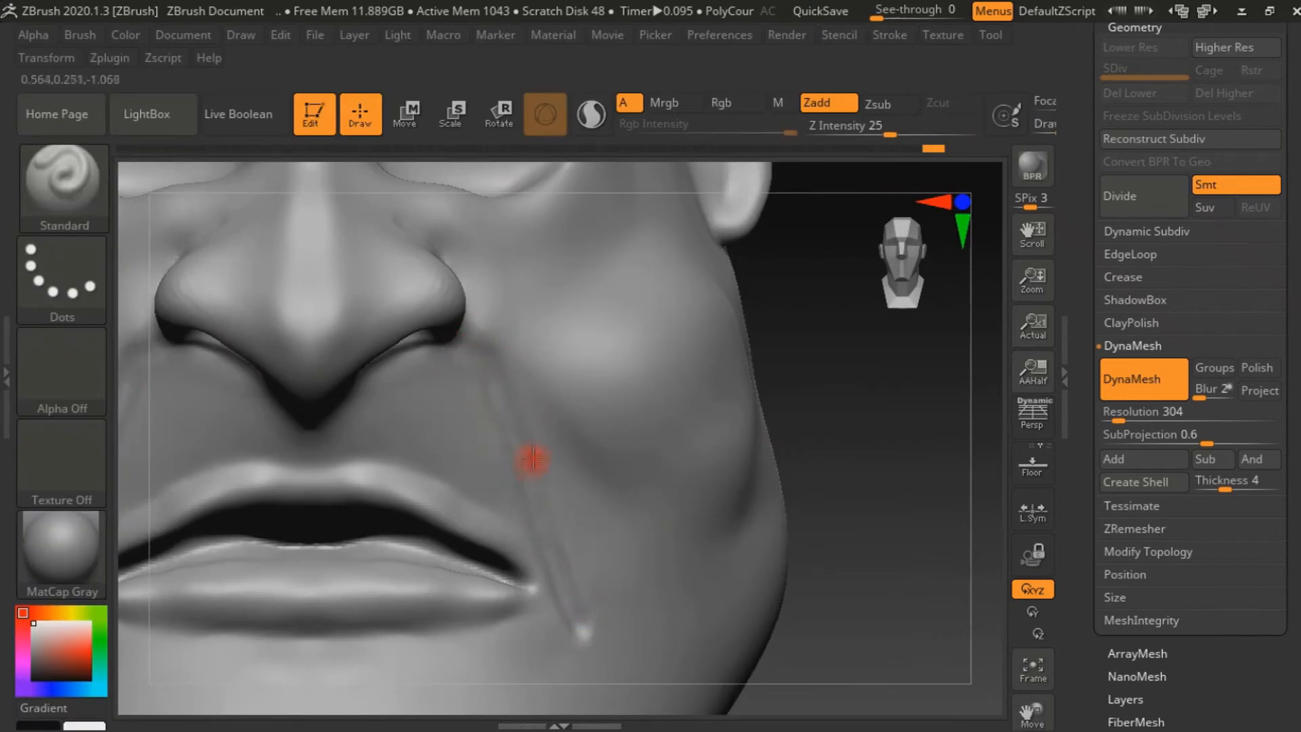
mouse_move(806, 502)
ctrl+right_down()
mouse_move(770, 436)
mouse_move(650, 441)
ctrl+right_up()
shift+drag(565, 549, 505, 422)
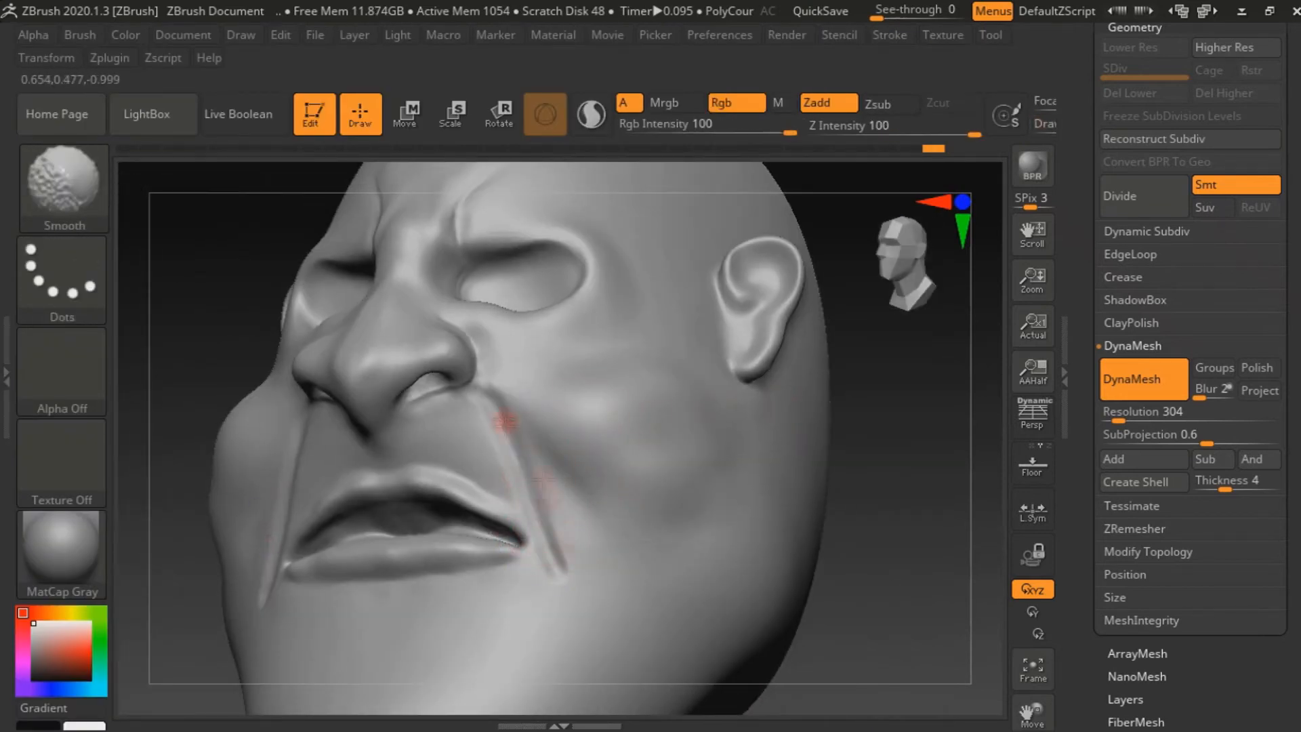
shift+drag(554, 532, 547, 498)
Outline the back of the nostril wings with the Standard brush and smooth the strokes into the cheeks.
mouse_move(800, 505)
right_down()
mouse_move(921, 526)
mouse_move(996, 518)
right_up()
ctrl+right_drag(337, 389, 352, 474)
mouse_move(520, 261)
mouse_down()
mouse_move(450, 465)
mouse_move(432, 360)
mouse_move(534, 482)
mouse_move(499, 439)
mouse_move(483, 460)
mouse_up()
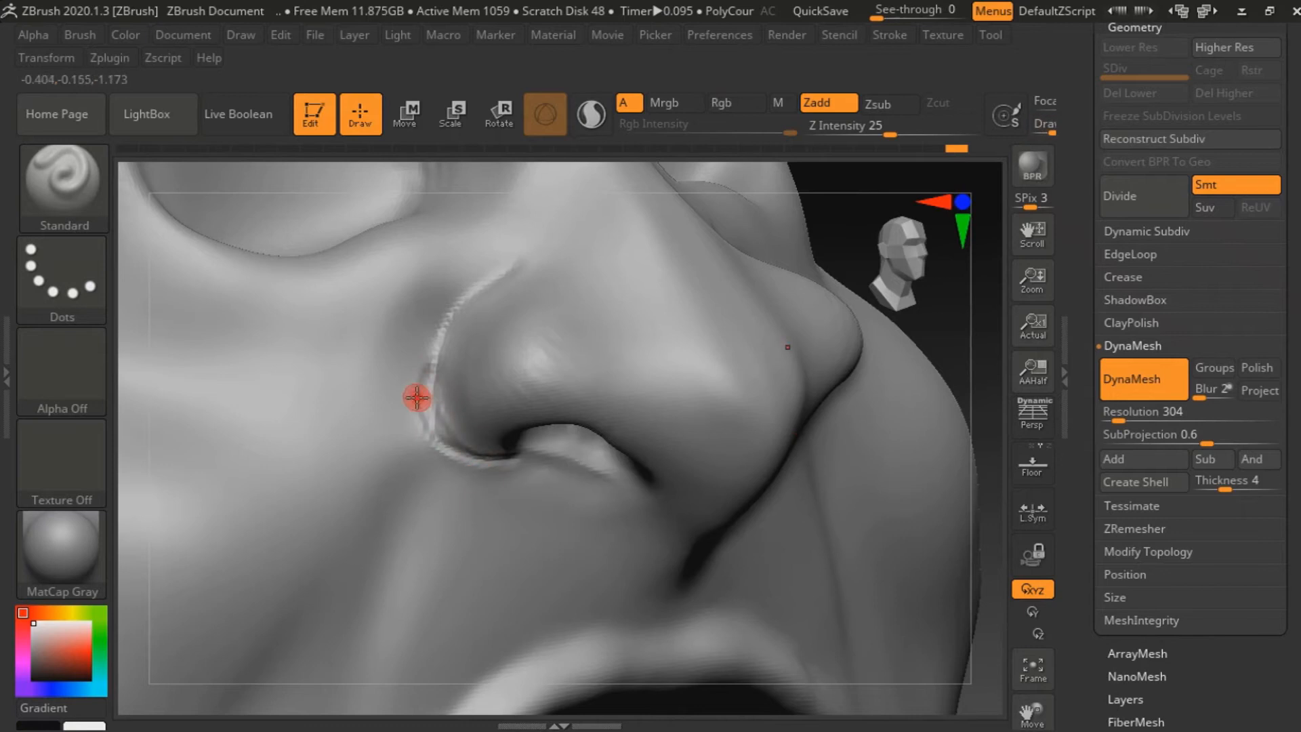
shift+drag(417, 397, 417, 410)
ctrl+right_drag(468, 380, 461, 284)
mouse_move(900, 380)
right_down()
mouse_move(871, 368)
mouse_move(904, 258)
mouse_move(881, 326)
right_up()
Sculpt the philtrum between the base of the nose and the centre of the upper lip.
ctrl+right_drag(554, 492, 532, 467)
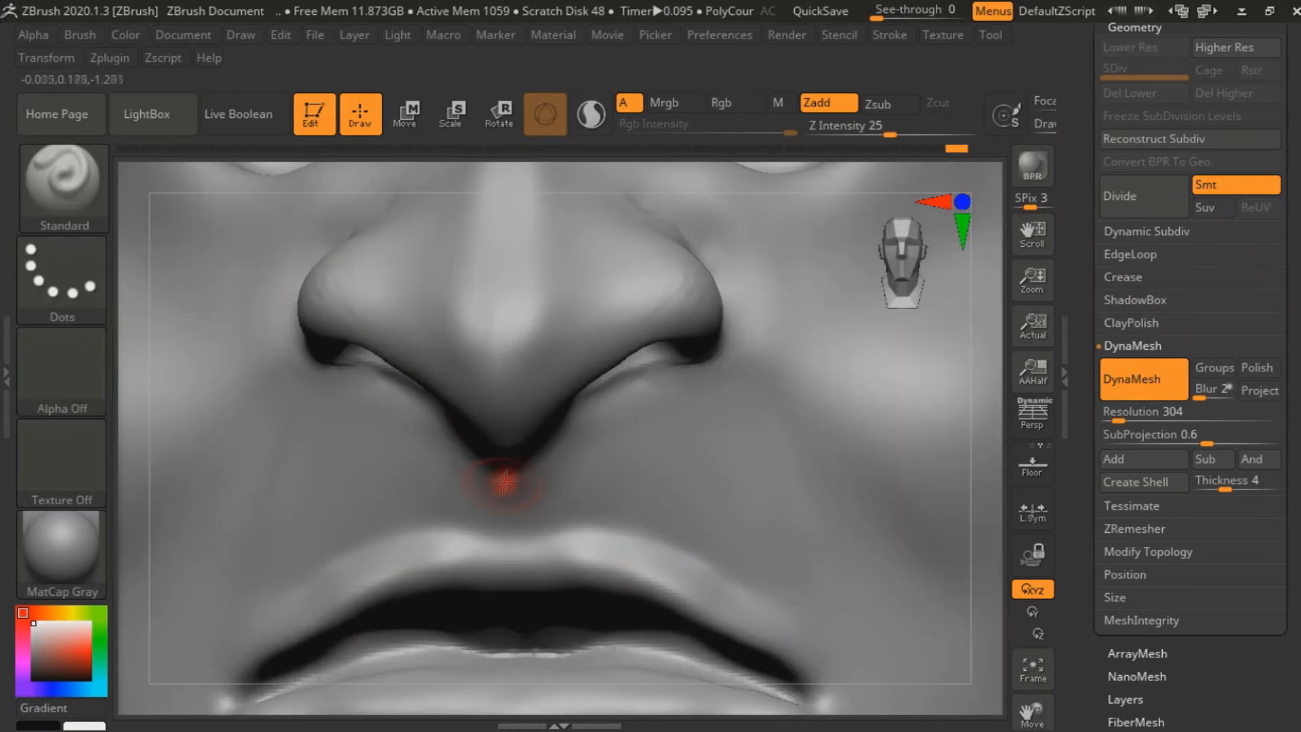
drag(474, 571, 471, 580)
mouse_move(471, 580)
right_down()
mouse_move(915, 267)
mouse_move(828, 563)
mouse_move(830, 529)
right_up()
Pull the upper lip forward in profile with the Move brush.
key(s)
key(s)
drag(799, 530, 814, 530)
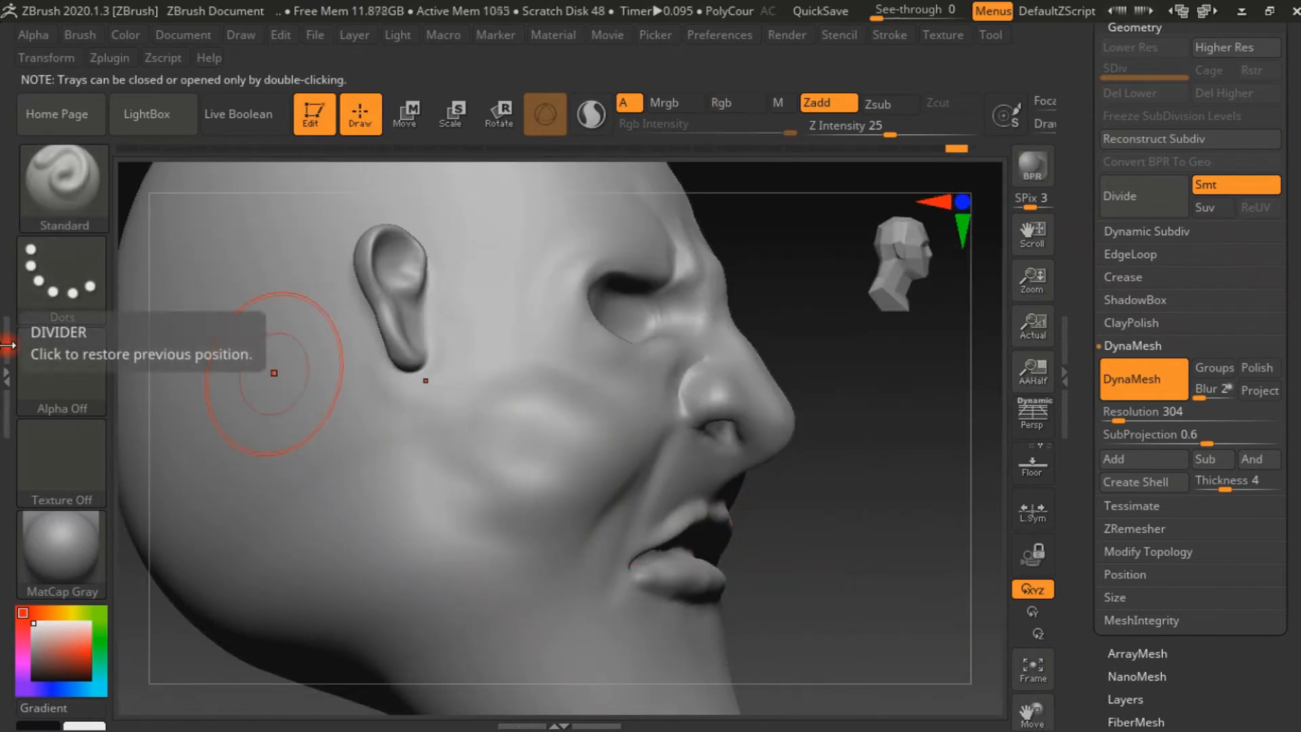
key(b)
key(m)
key(v)
drag(146, 369, 193, 363)
mouse_move(865, 488)
right_down()
mouse_move(874, 475)
mouse_move(781, 480)
mouse_move(761, 441)
right_up()
key(s)
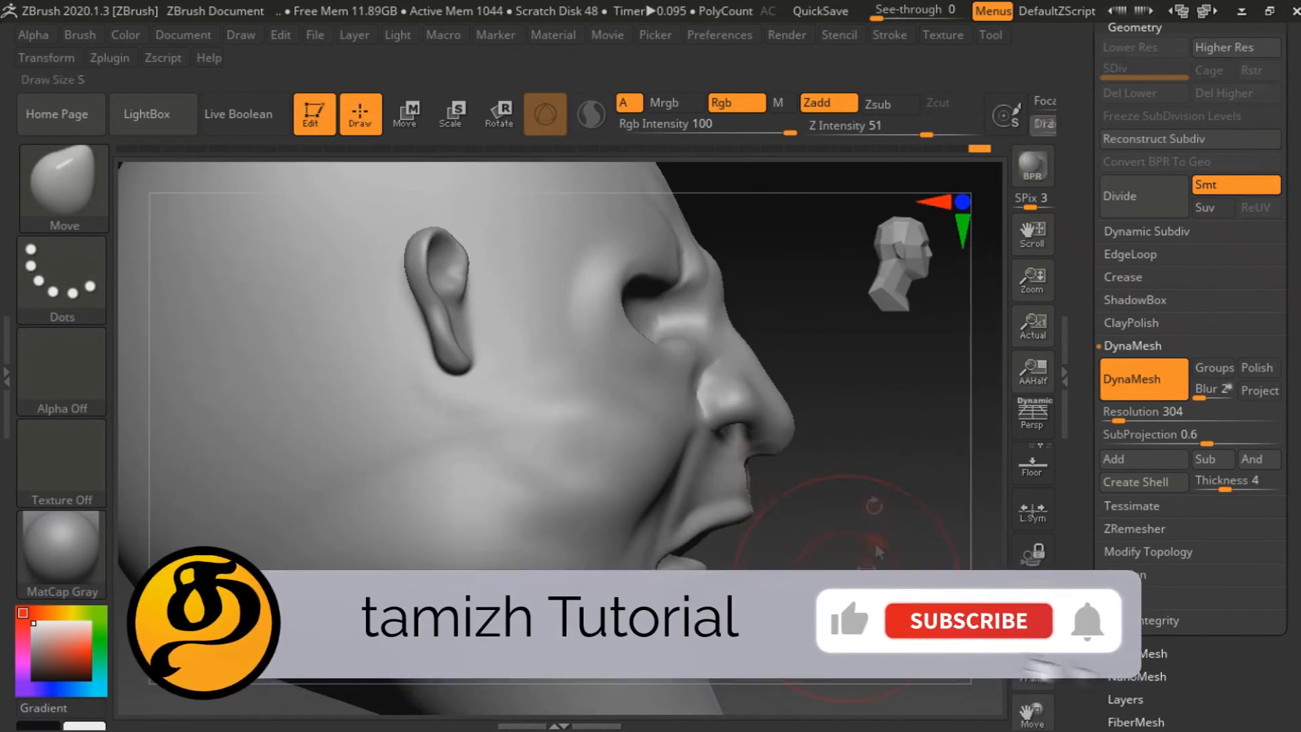
Define the lower edge of the lower lip and the upper rim of the upper lip with the Standard brush at Z Intensity 10.
alt+right_drag(834, 549, 759, 414)
right_drag(739, 271, 863, 261)
alt+right_drag(738, 488, 816, 488)
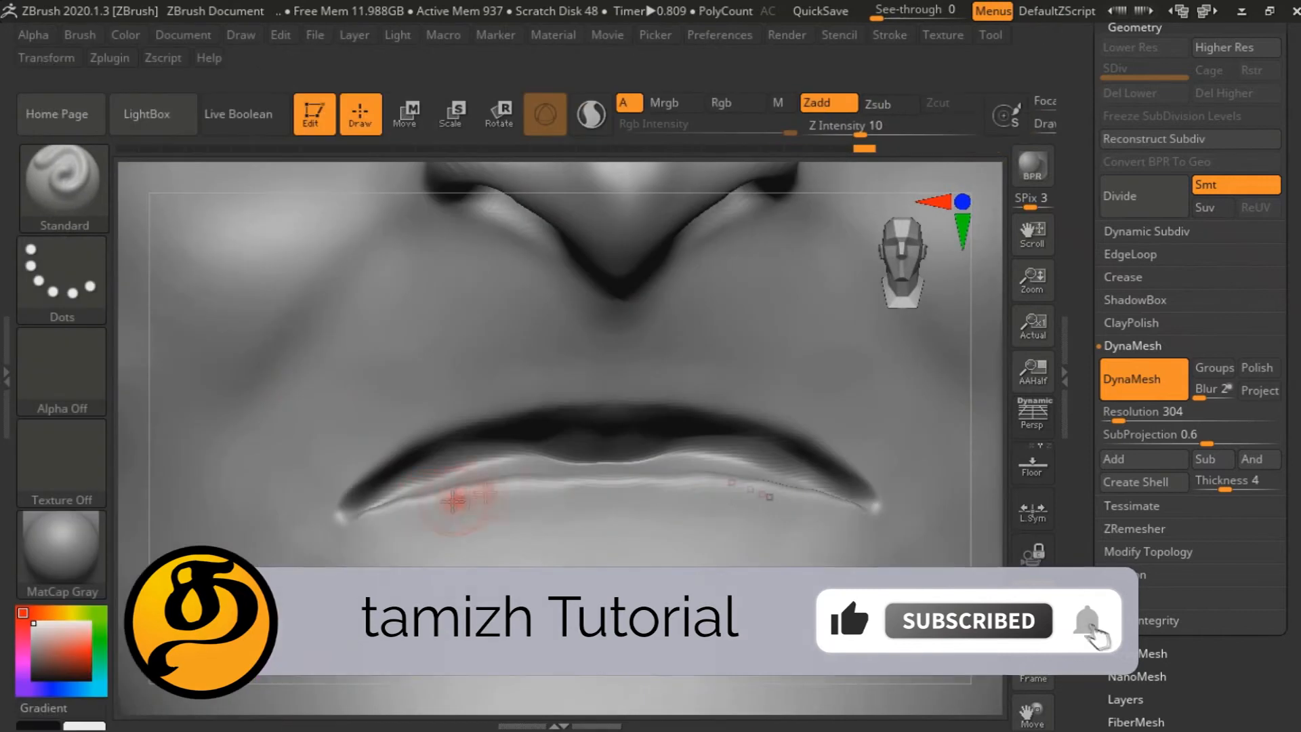
mouse_move(365, 518)
mouse_down()
mouse_move(437, 491)
mouse_move(658, 500)
mouse_up()
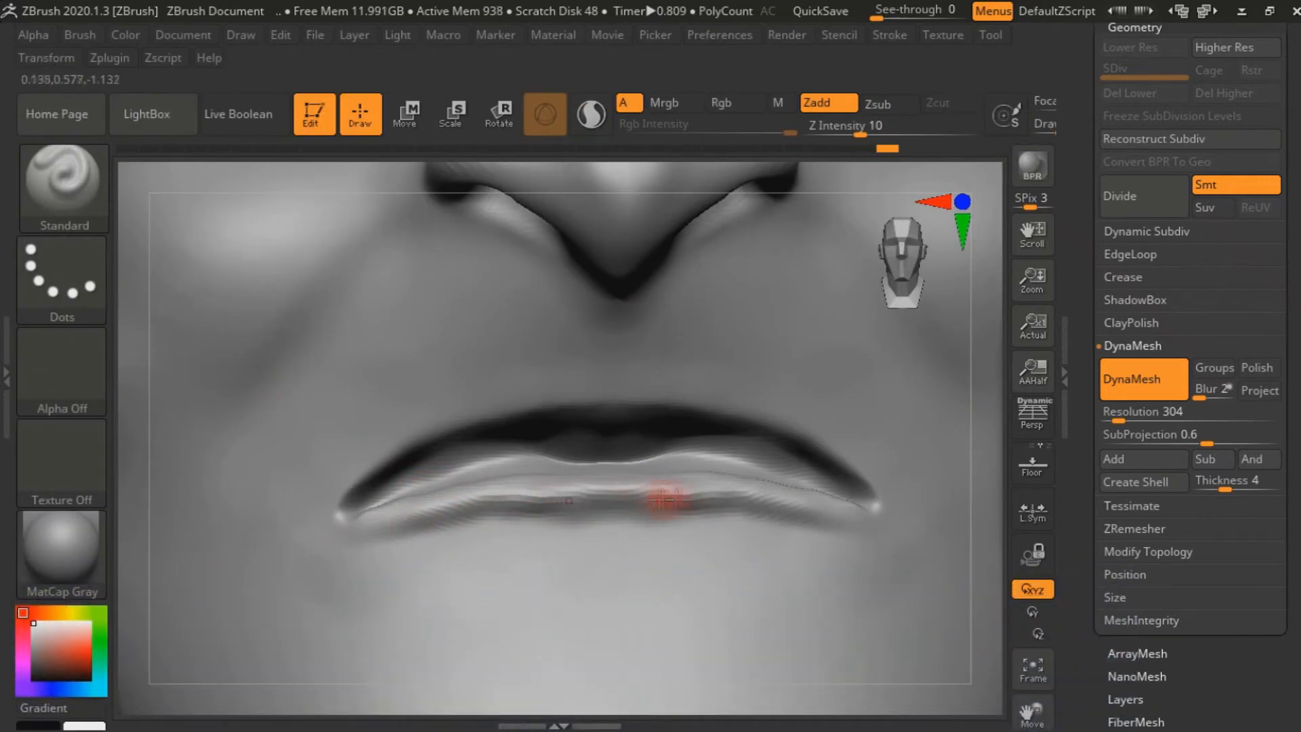
mouse_move(486, 401)
mouse_down()
mouse_move(614, 378)
mouse_move(400, 437)
mouse_move(610, 375)
mouse_up()
drag(380, 448, 587, 380)
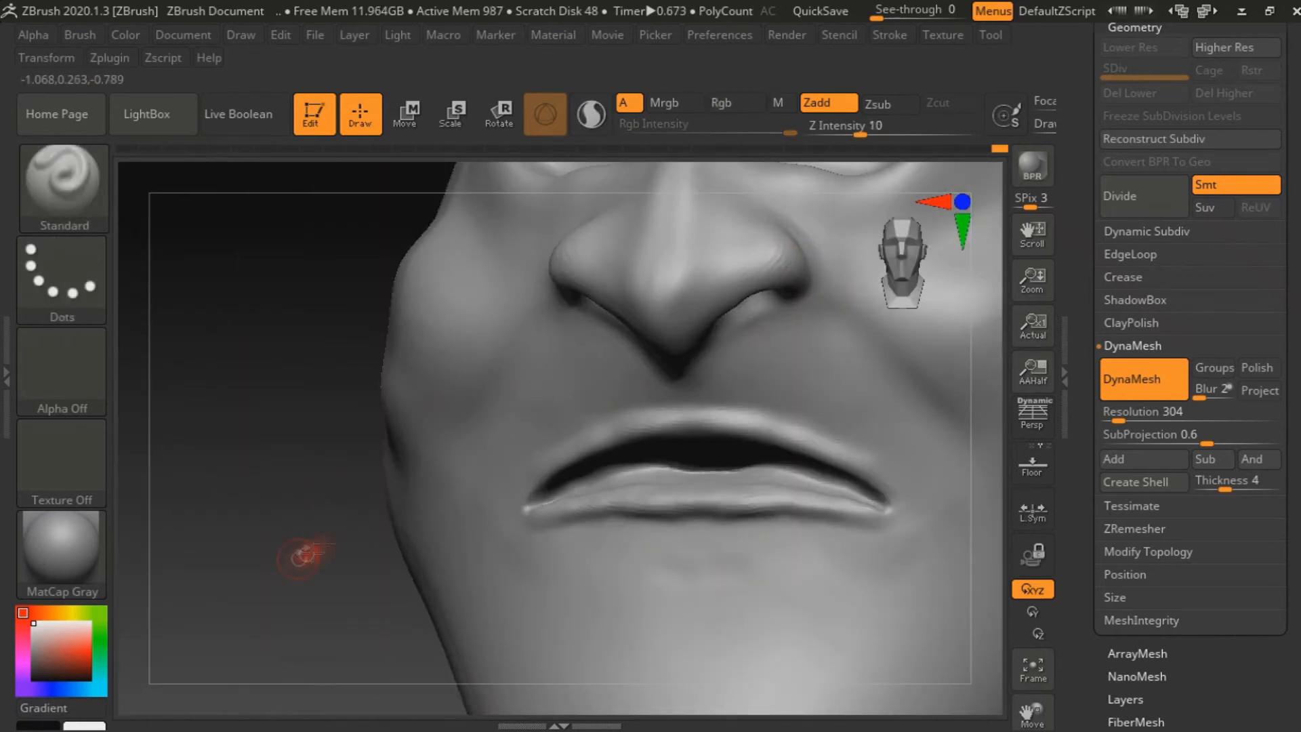
Deepen the crease beneath the lower lip with the Standard brush at Z Intensity 25 and smooth the lips.
drag(311, 549, 708, 550)
key(shift)
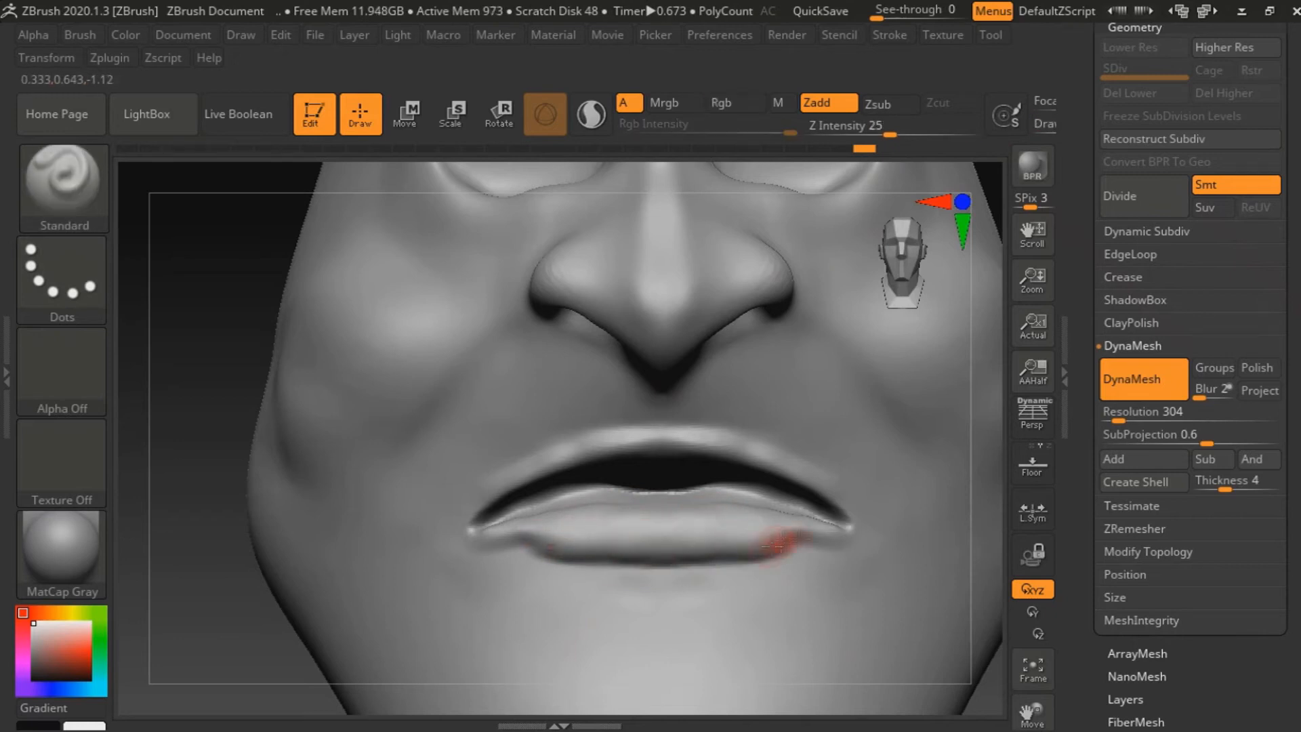
drag(232, 552, 543, 552)
drag(799, 530, 660, 474)
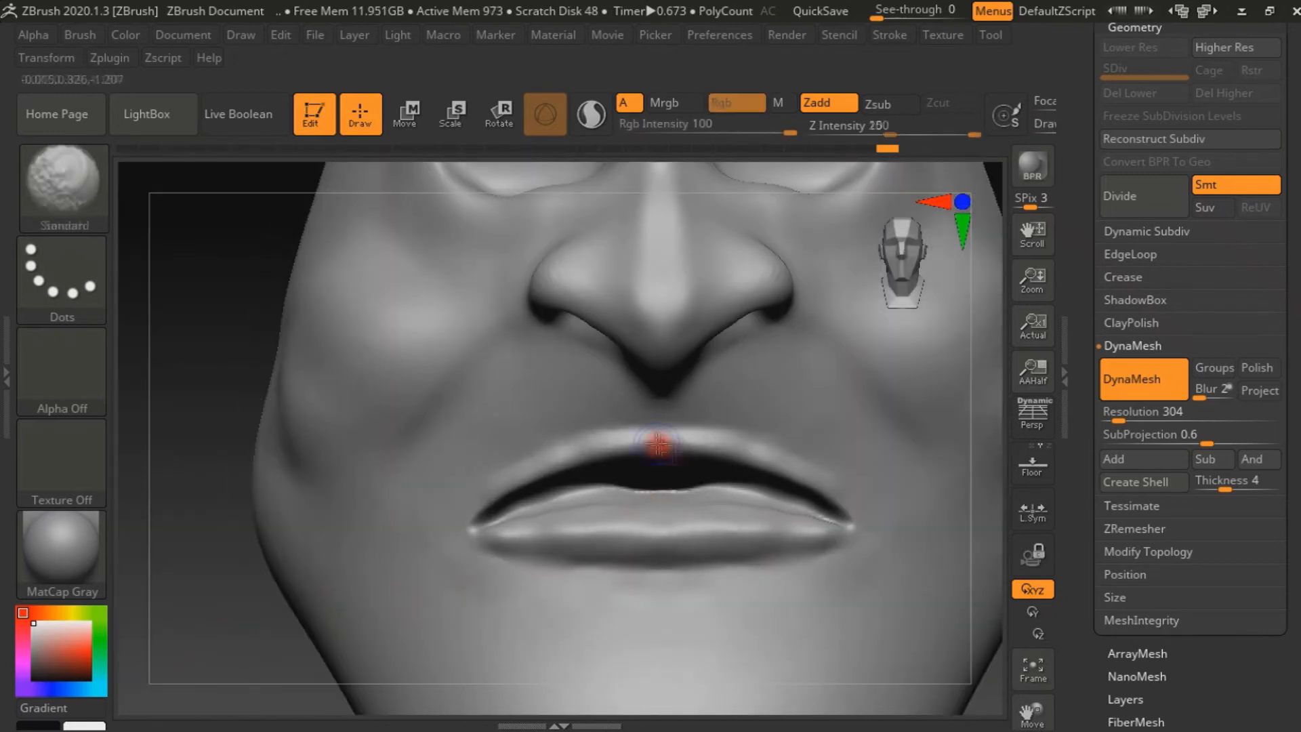
Reshape the ears with the Move brush and smooth their ridged front surface.
mouse_move(711, 450)
right_down()
mouse_move(568, 592)
mouse_move(688, 502)
mouse_move(435, 468)
mouse_move(420, 503)
mouse_move(488, 450)
mouse_move(457, 435)
mouse_move(494, 377)
mouse_move(926, 344)
mouse_move(860, 386)
mouse_move(860, 465)
mouse_move(804, 407)
right_up()
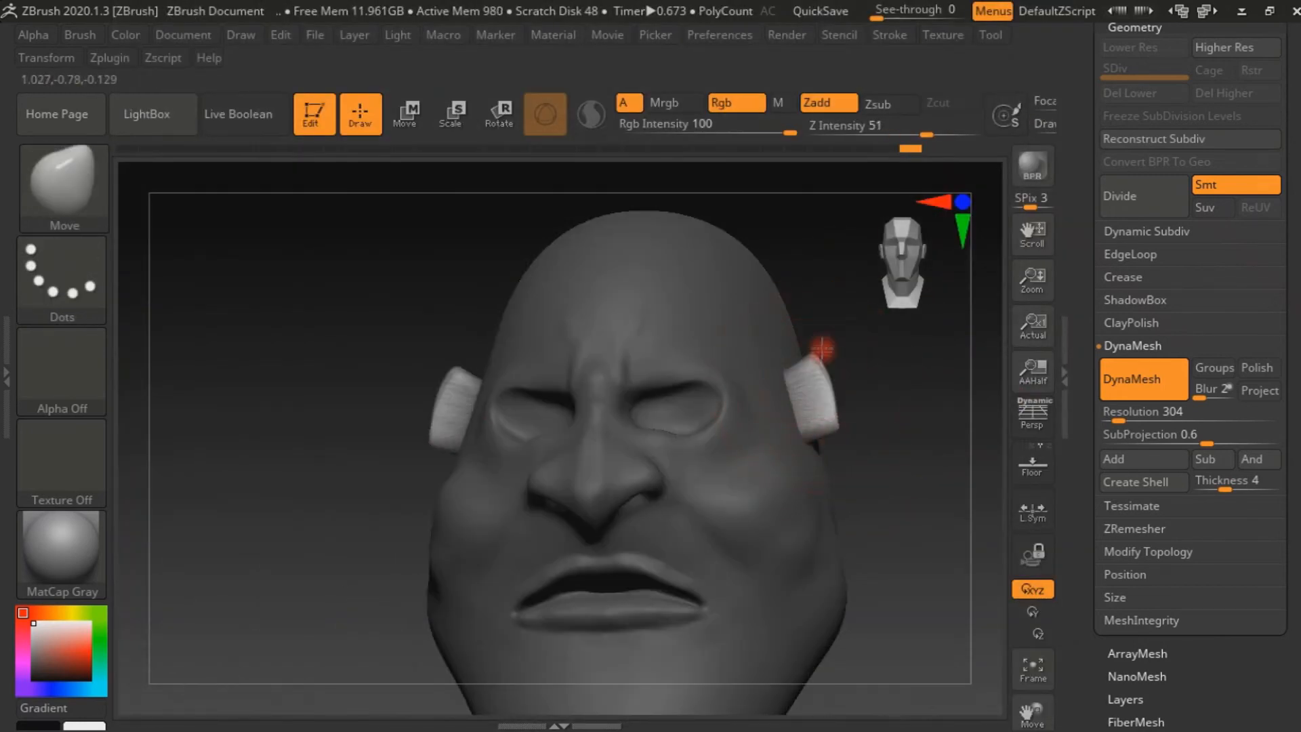
mouse_move(806, 363)
right_down()
mouse_move(818, 418)
mouse_move(871, 441)
mouse_move(907, 250)
mouse_move(879, 406)
right_up()
mouse_move(866, 525)
right_down()
mouse_move(881, 516)
mouse_move(742, 464)
right_up()
key(s)
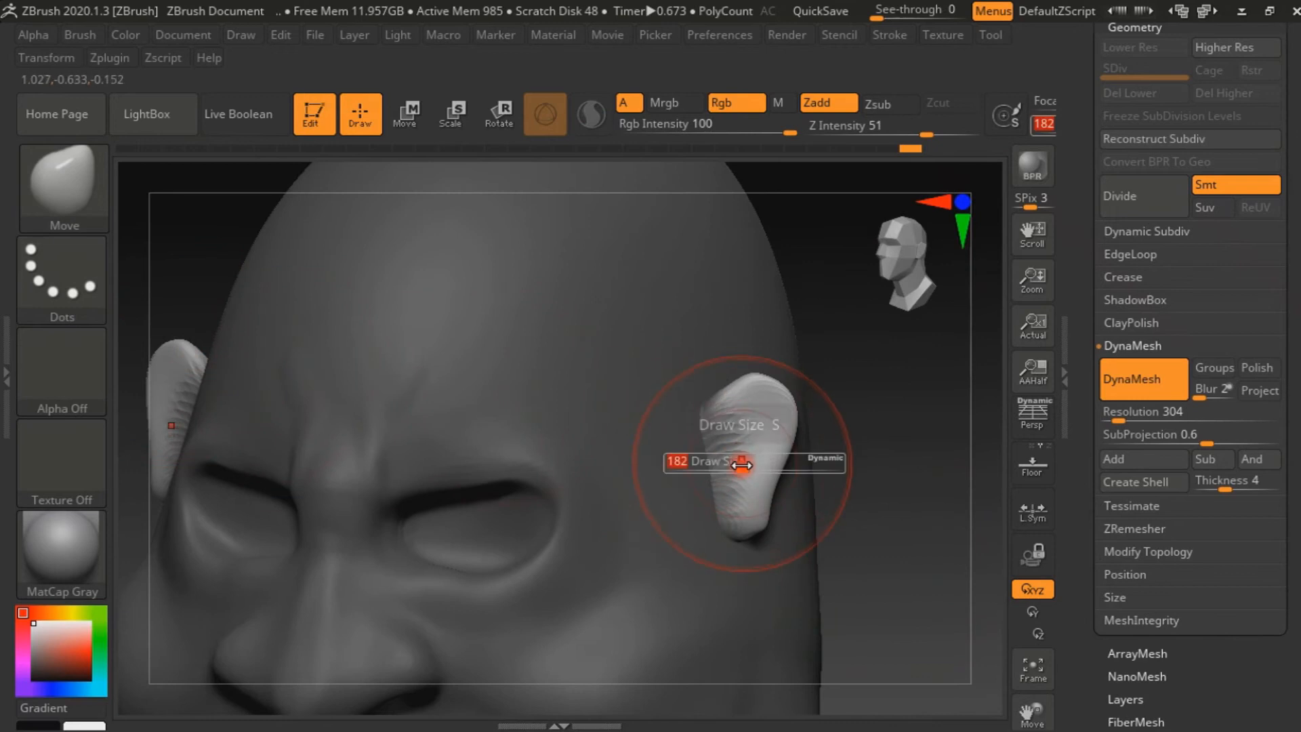
shift+drag(752, 394, 729, 434)
Remesh the head with DynaMesh and sculpt the inner folds of the ears with the Standard brush, smoothing the strokes.
click(6, 375)
click(165, 254)
click(248, 373)
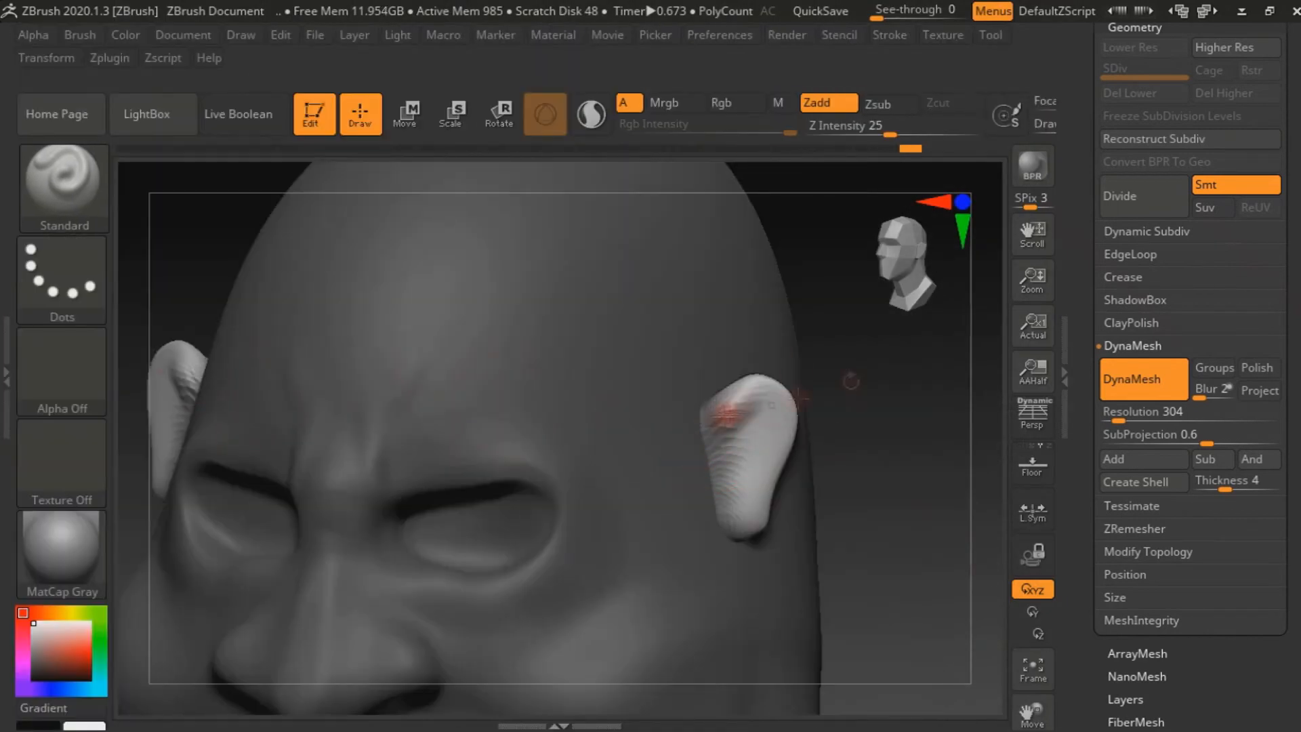
ctrl+drag(855, 393, 893, 471)
ctrl+drag(877, 337, 952, 534)
mouse_move(706, 429)
mouse_down()
mouse_move(784, 425)
mouse_move(739, 444)
mouse_up()
right_drag(915, 540, 814, 525)
ctrl+right_drag(813, 525, 720, 494)
shift+drag(721, 484, 697, 430)
mouse_move(908, 501)
right_down()
mouse_move(823, 493)
mouse_move(673, 427)
mouse_move(595, 499)
mouse_move(868, 433)
mouse_move(829, 522)
right_up()
ctrl+drag(861, 491, 941, 572)
Carve the crease around the back of the nostril wings with the Standard brush and smooth the area beneath the nostrils.
alt+right_drag(912, 535, 881, 495)
mouse_move(881, 495)
right_down()
mouse_move(829, 480)
mouse_move(797, 488)
right_up()
ctrl+right_drag(428, 418, 406, 488)
right_drag(271, 468, 344, 474)
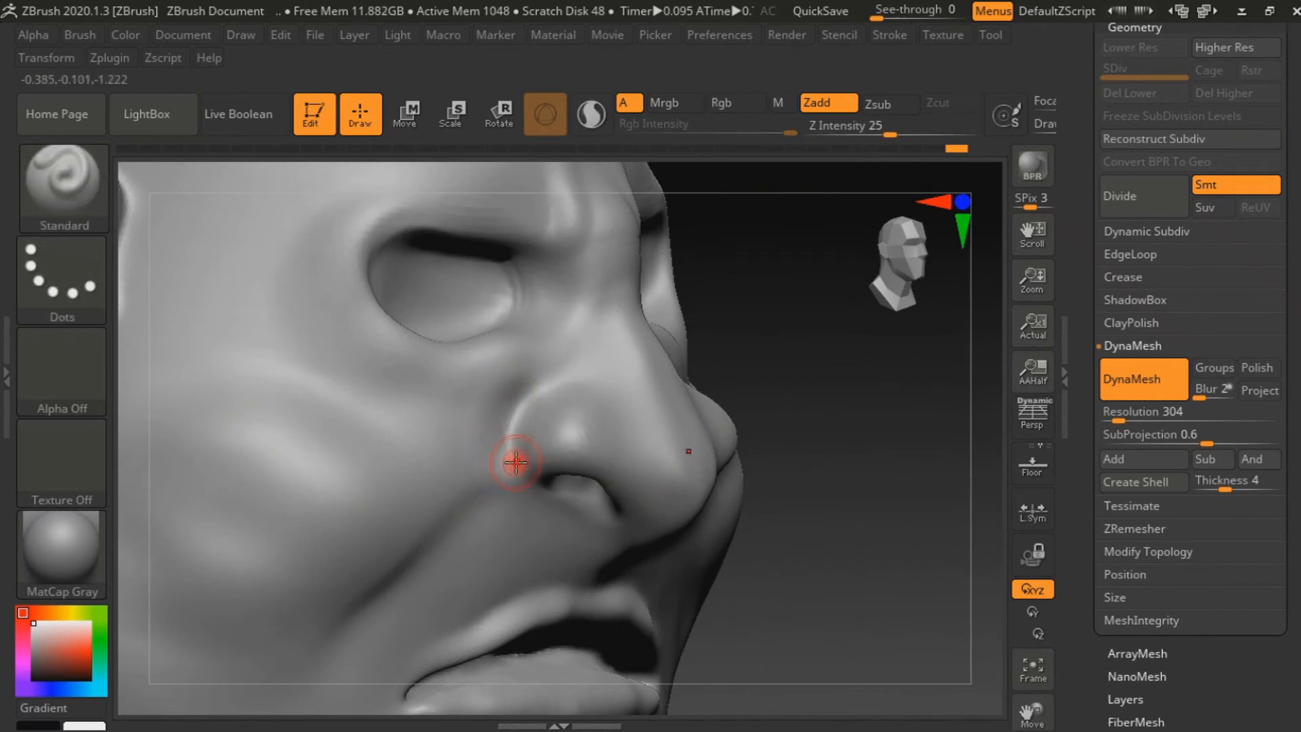
alt+drag(515, 471, 566, 367)
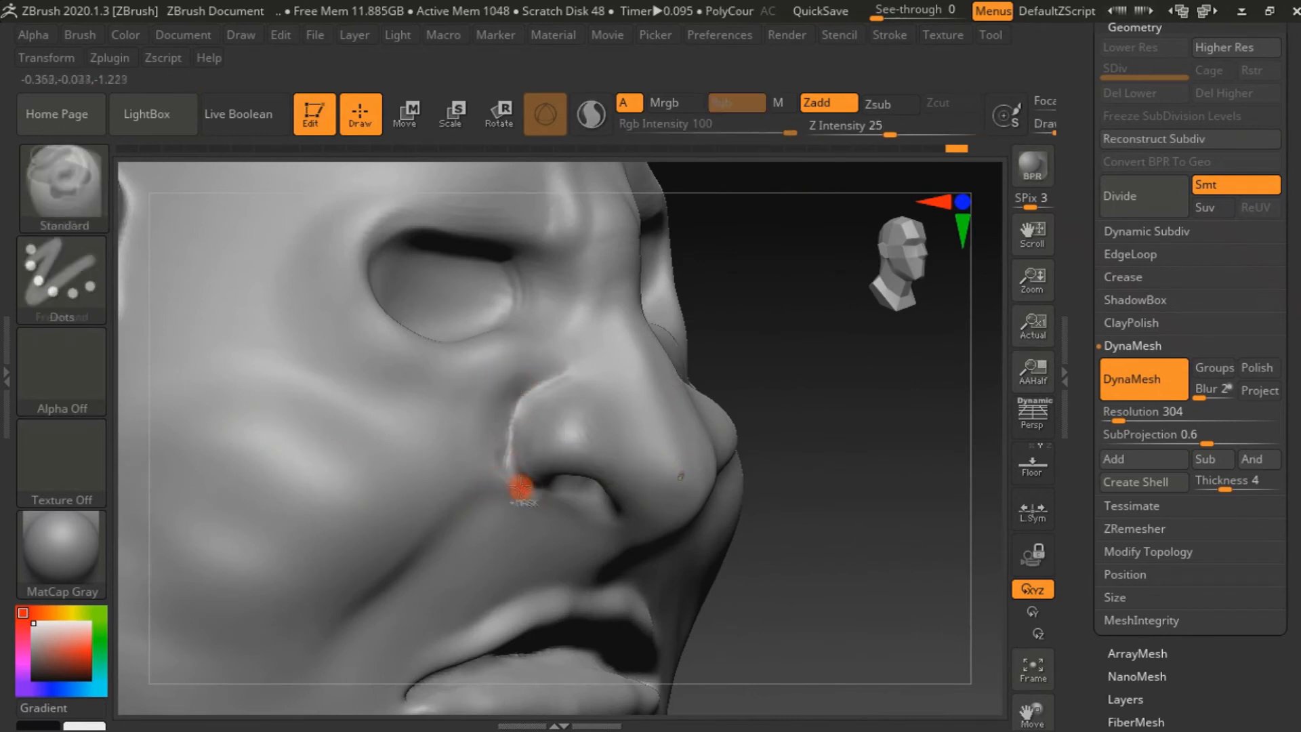
right_drag(841, 512, 552, 486)
drag(545, 490, 598, 520)
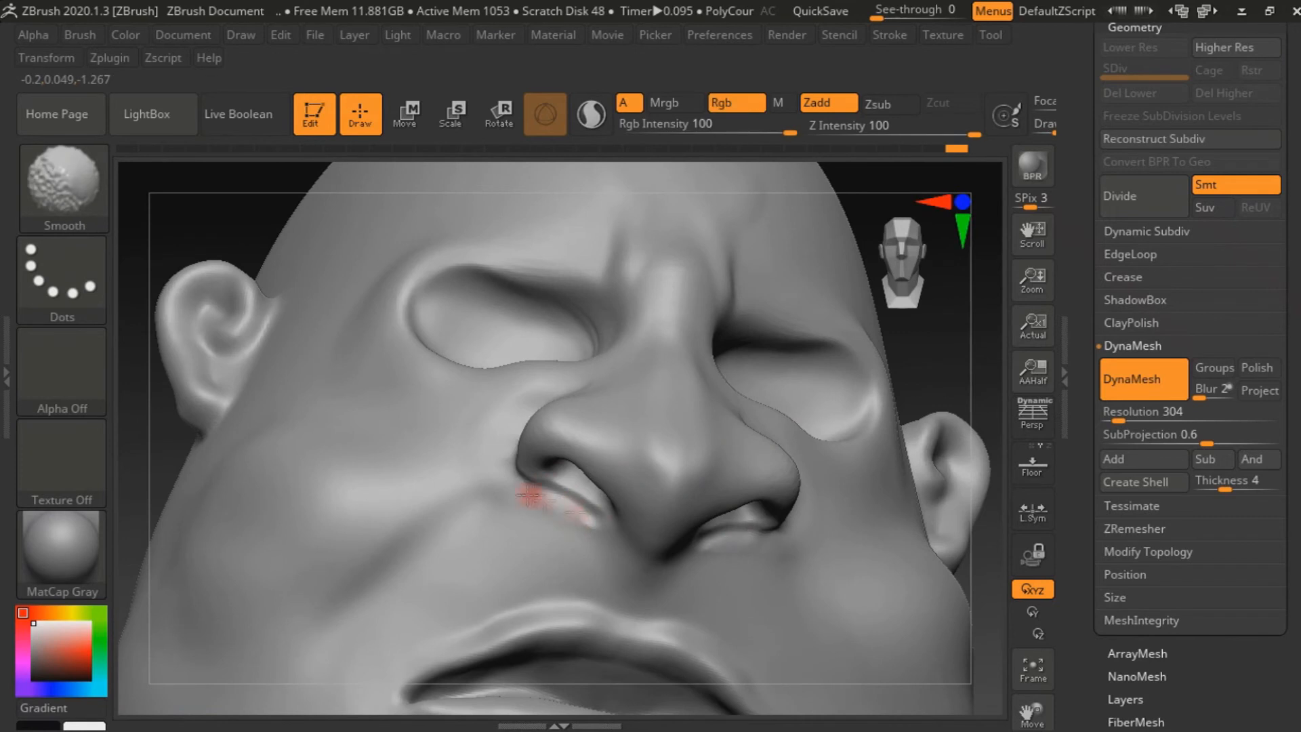
Extend the frown lines from the inner brows up onto the forehead and smooth them.
mouse_move(611, 554)
right_down()
mouse_move(502, 456)
mouse_move(796, 412)
mouse_move(619, 378)
right_up()
drag(619, 378, 661, 244)
mouse_move(635, 326)
shift+mouse_down()
mouse_move(622, 365)
mouse_move(618, 332)
mouse_move(643, 334)
shift+mouse_up()
Refine the ear lobes, upper rims and rear edges with the Move brush.
right_drag(160, 294, 592, 308)
key(b)
key(m)
key(v)
drag(279, 491, 285, 522)
key(s)
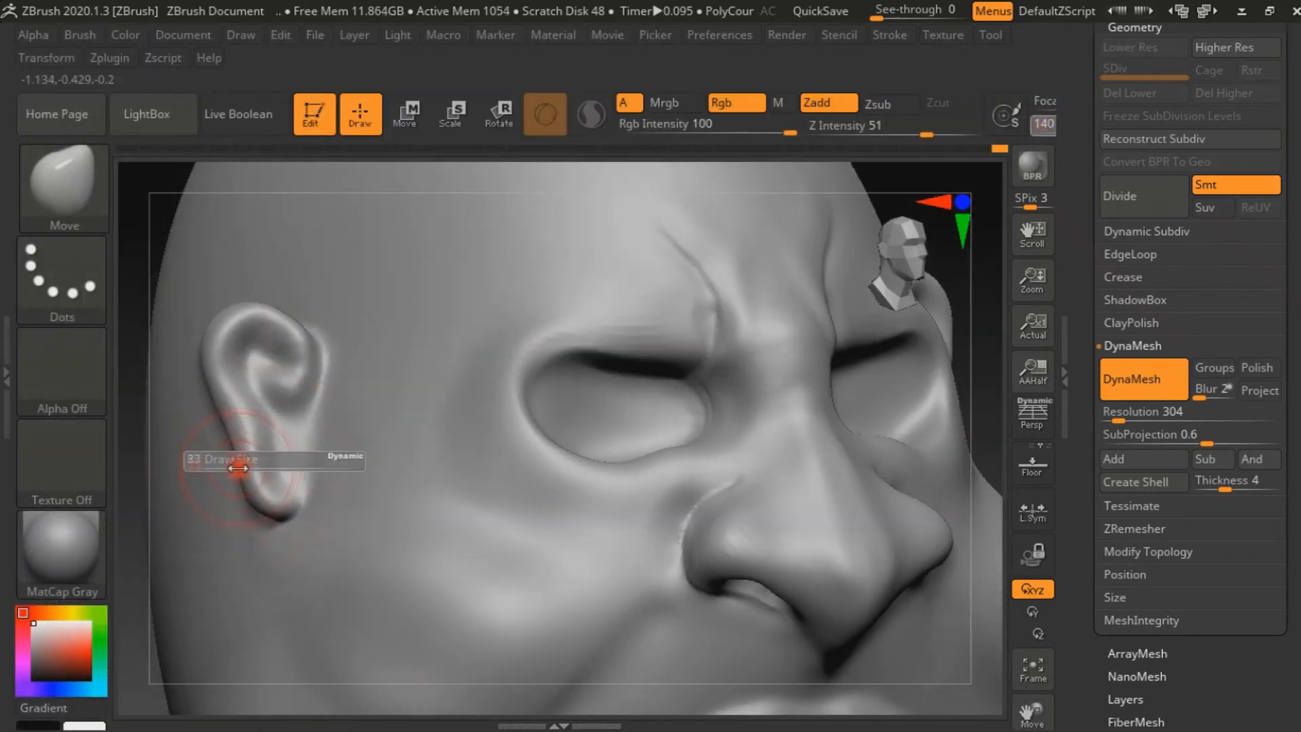
drag(277, 325, 271, 338)
drag(219, 363, 227, 386)
mouse_move(847, 400)
right_down()
mouse_move(750, 418)
mouse_move(773, 474)
mouse_move(663, 553)
mouse_move(857, 452)
mouse_move(826, 461)
right_up()
ctrl+right_drag(826, 461, 770, 477)
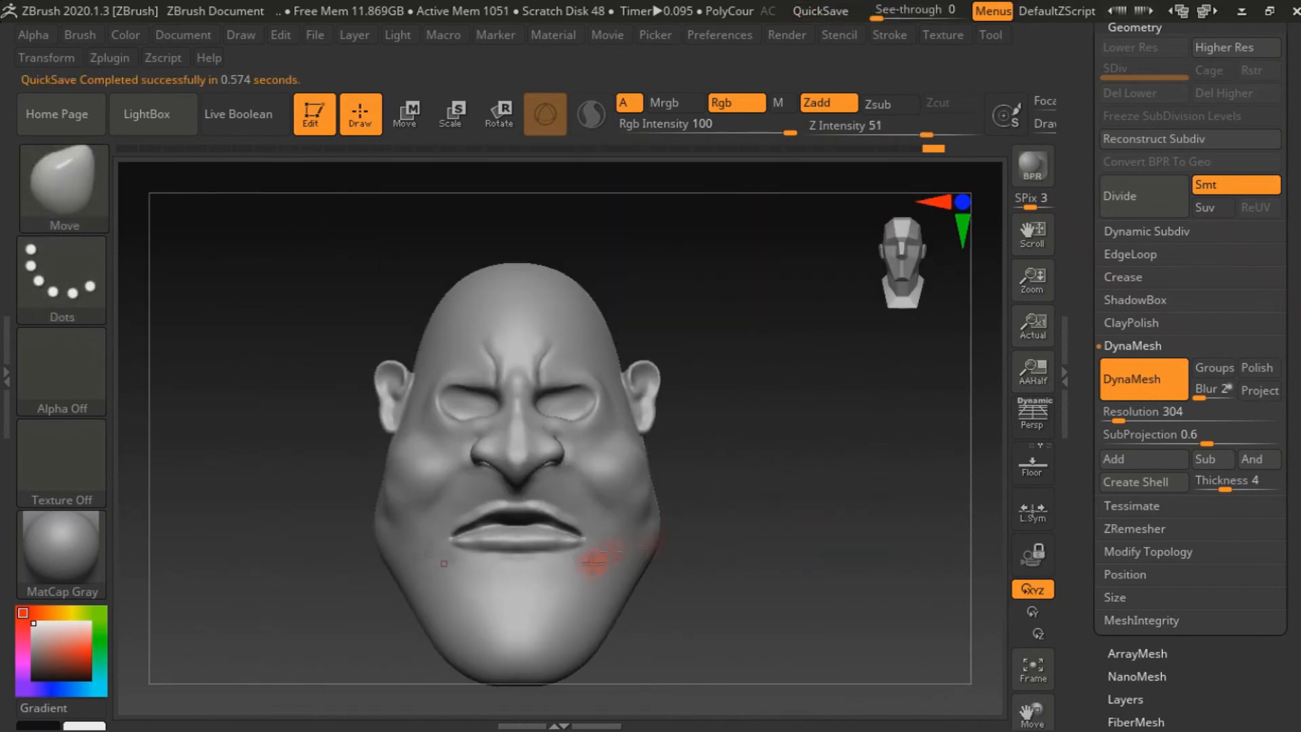
ctrl+right_drag(591, 543, 590, 603)
click(7, 339)
click(162, 174)
click(247, 339)
key(ctrl+z)
drag(519, 422, 602, 544)
ctrl+right_drag(603, 552, 640, 627)
key(ctrl+z)
Carve nasolabial folds from beside the nostrils down past the mouth corners with the Standard brush and smooth them into the cheeks.
double_click(6, 357)
click(165, 257)
double_click(247, 357)
alt+drag(474, 342, 475, 336)
key(shift)
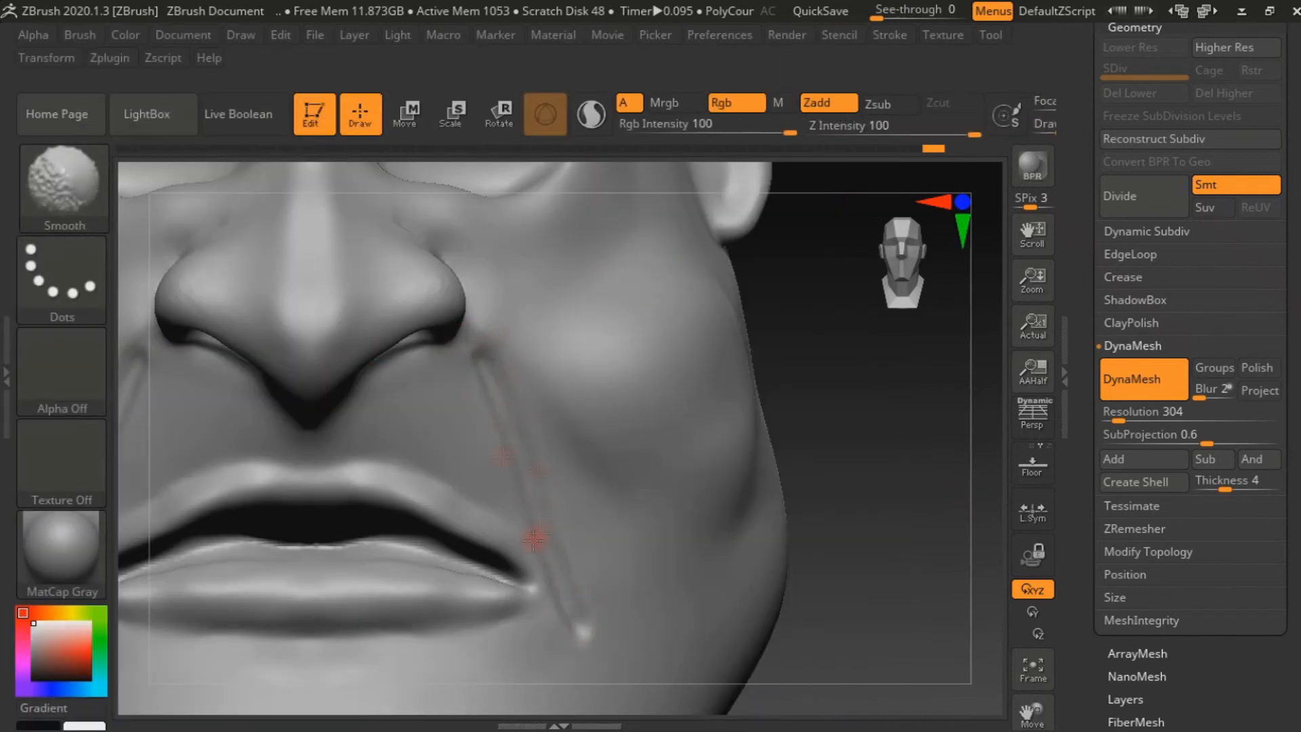
mouse_move(807, 501)
alt+mouse_down()
mouse_move(822, 442)
mouse_move(712, 413)
alt+mouse_up()
key(s)
key(shift)
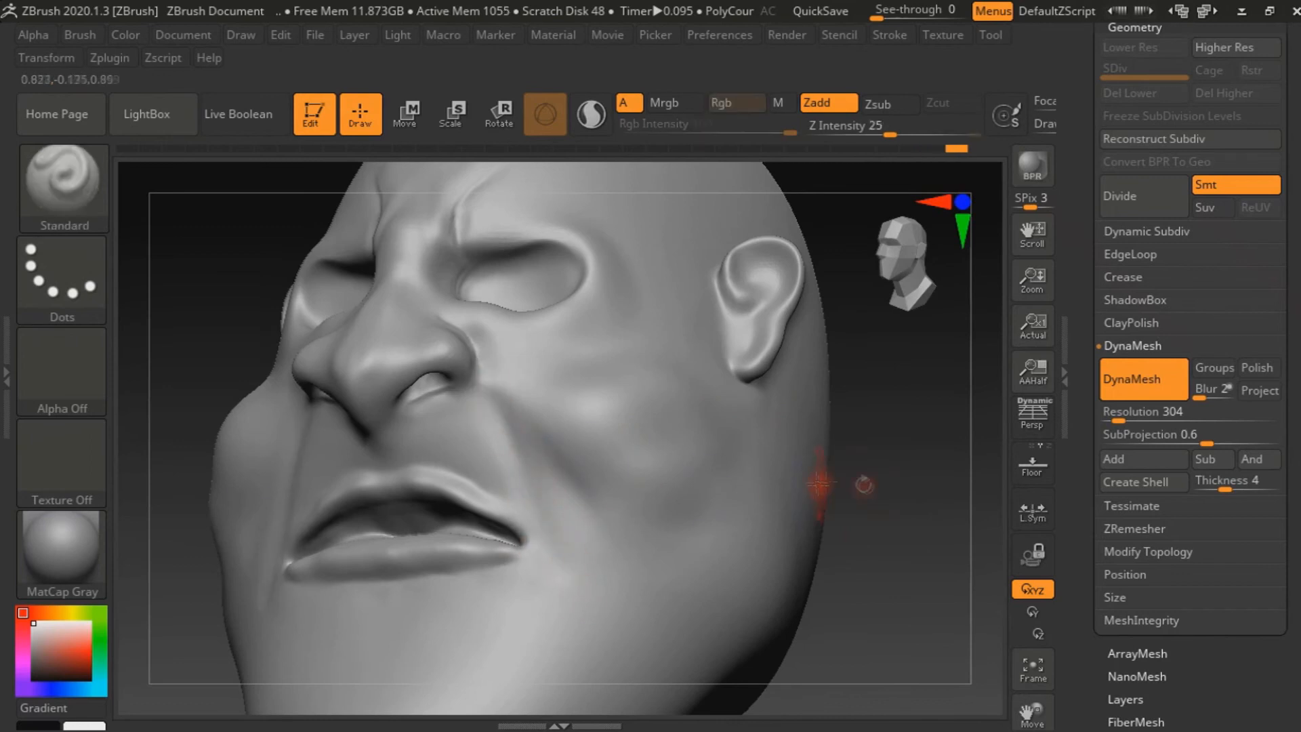
Sharpen the crease along the lower back edge of the nostril wings and smooth it into the cheeks.
drag(860, 485, 976, 474)
alt+drag(759, 420, 786, 542)
key(s)
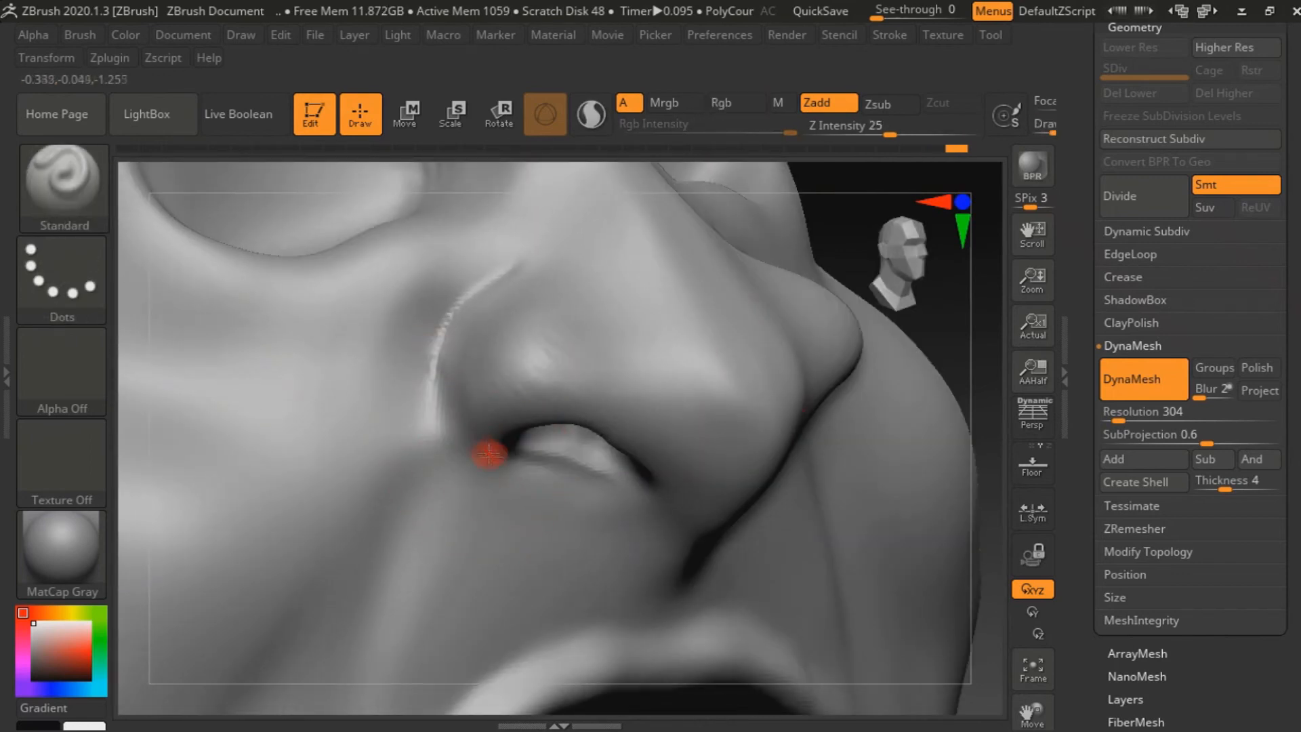
drag(515, 474, 422, 401)
key(ctrl+z)
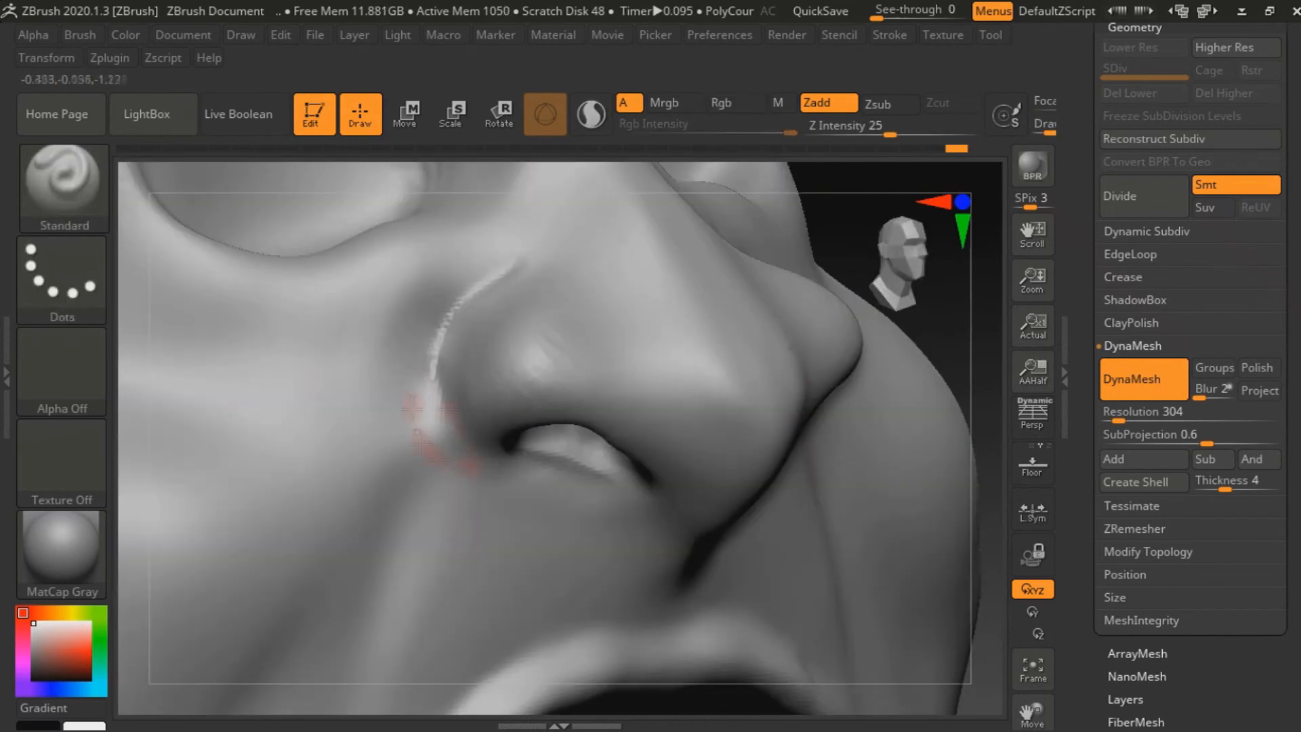
shift+drag(427, 393, 481, 473)
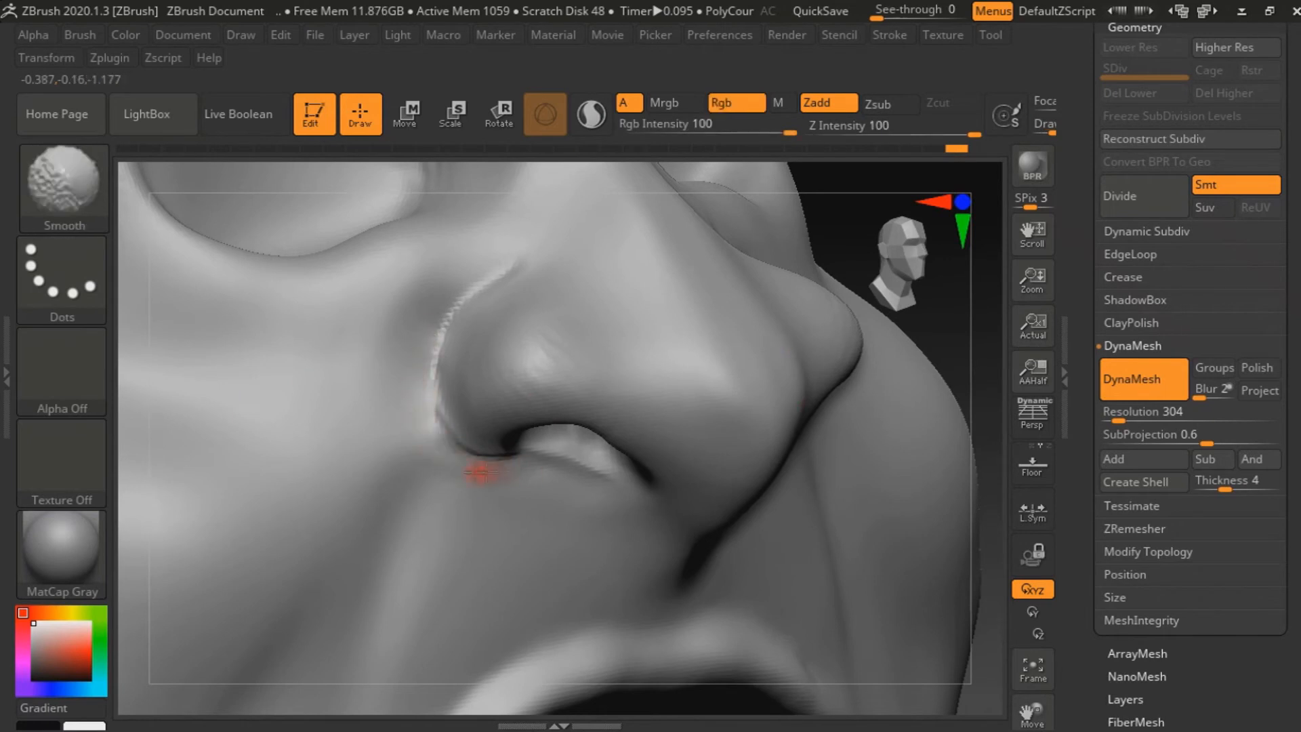
Sculpt the philtrum between the base of the nose and the centre of the upper lip.
mouse_move(881, 474)
alt+mouse_down()
mouse_move(860, 386)
mouse_move(907, 263)
alt+mouse_up()
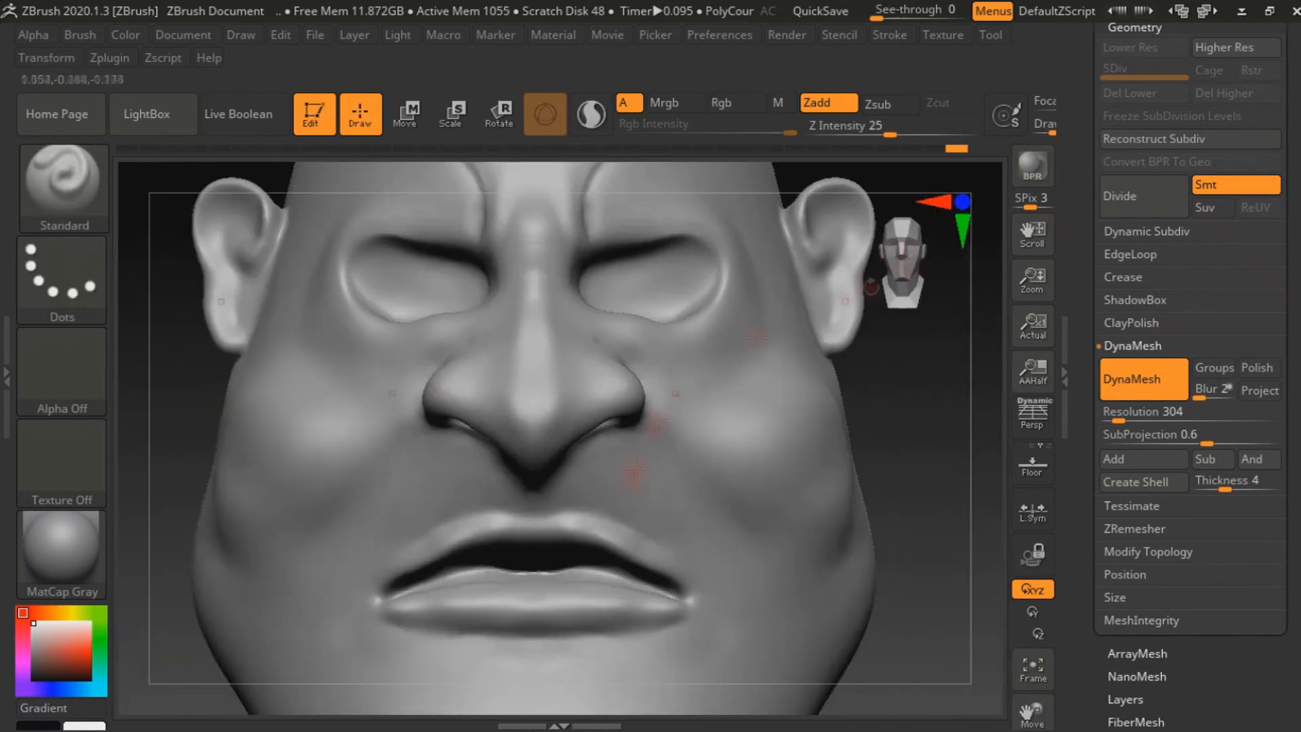
ctrl+right_drag(555, 495, 531, 487)
mouse_move(499, 487)
mouse_down()
mouse_move(487, 494)
mouse_move(500, 525)
mouse_up()
mouse_move(800, 277)
right_down()
mouse_move(915, 262)
mouse_move(825, 537)
mouse_move(936, 581)
mouse_move(811, 528)
right_up()
key(ctrl+z)
Pull the upper lip forward in profile with the Move brush and push the area above it inward.
key(s)
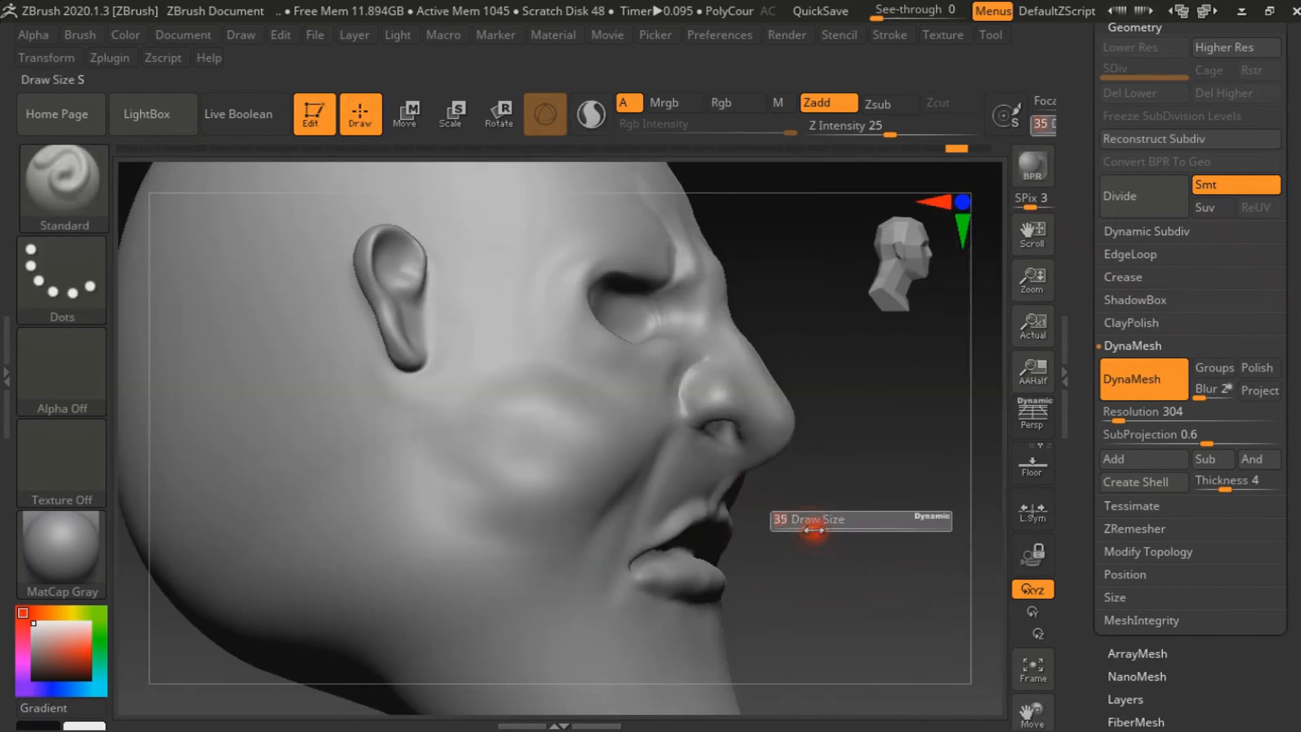
key(s)
drag(788, 526, 812, 525)
click(4, 343)
click(164, 300)
click(248, 318)
drag(725, 509, 750, 511)
mouse_move(936, 502)
right_down()
mouse_move(875, 497)
mouse_move(932, 498)
right_up()
key(s)
drag(770, 495, 740, 496)
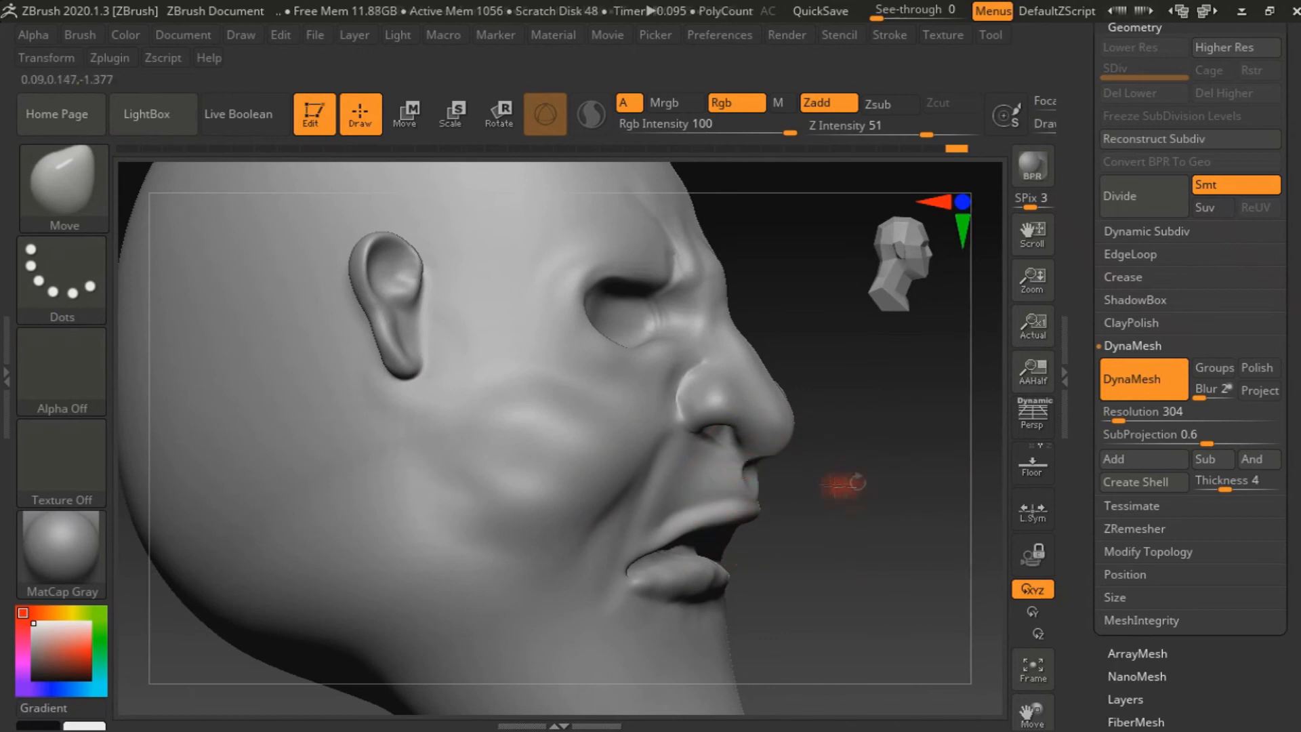
right_drag(858, 480, 912, 480)
Remesh the head with DynaMesh and pull the lower lip and chin forward in profile with the Move brush.
ctrl+drag(822, 584, 932, 595)
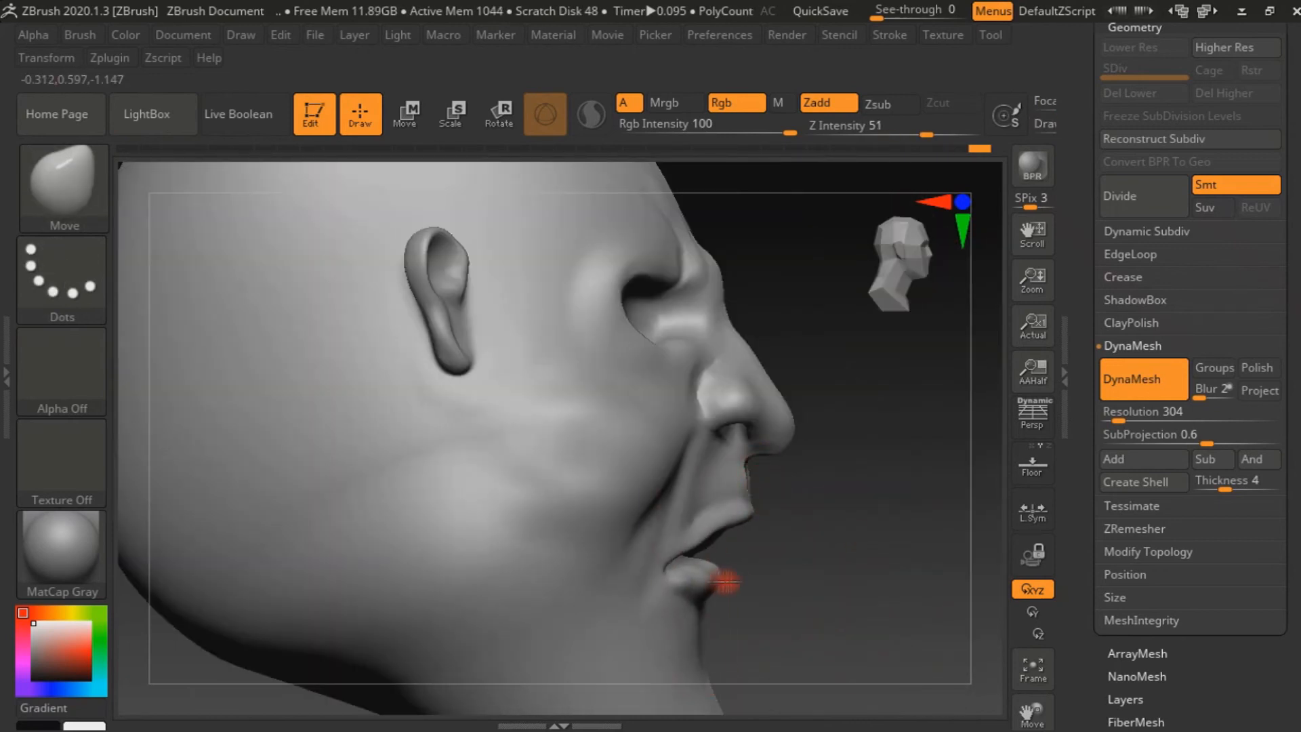
drag(709, 581, 729, 581)
alt+right_drag(711, 667, 647, 580)
drag(639, 590, 668, 585)
drag(657, 525, 688, 529)
Paint a mask over the scalp from above the forehead across the crown and down the back of the head behind the ears.
right_drag(909, 576, 815, 486)
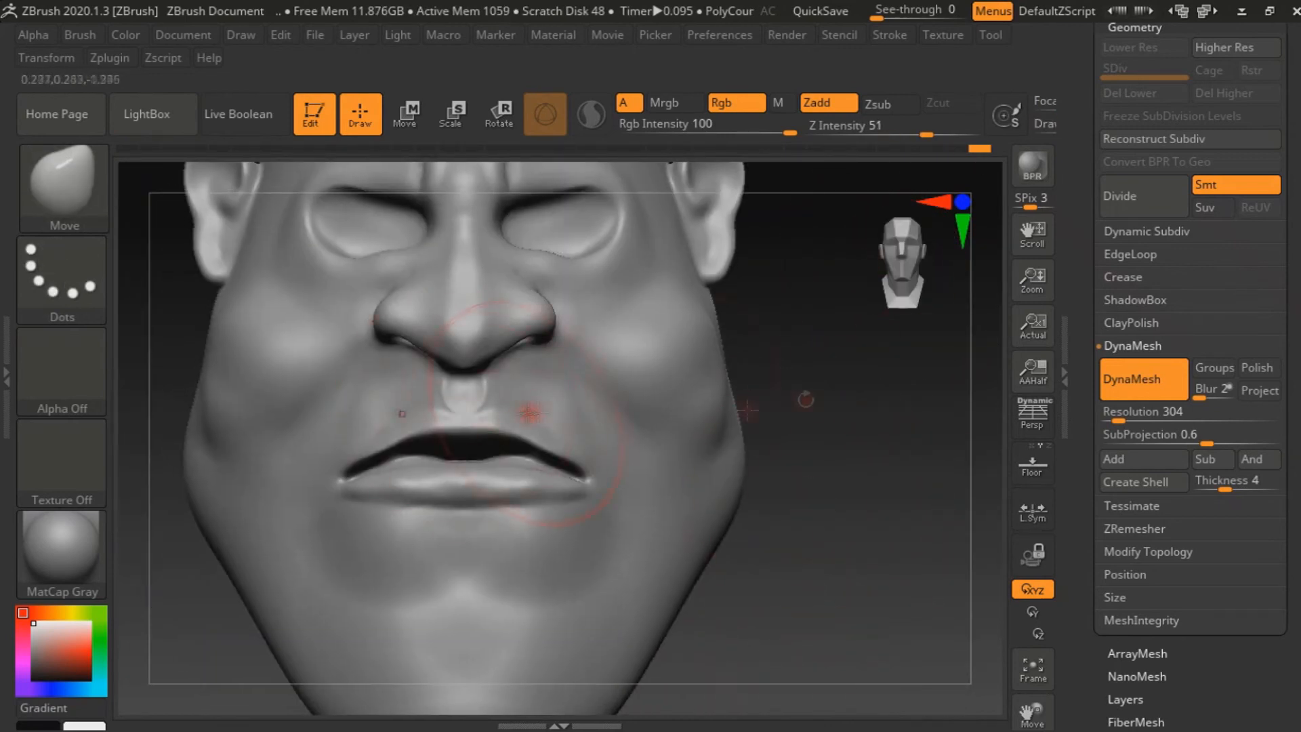
ctrl+right_drag(822, 352, 806, 271)
alt+right_drag(806, 271, 860, 439)
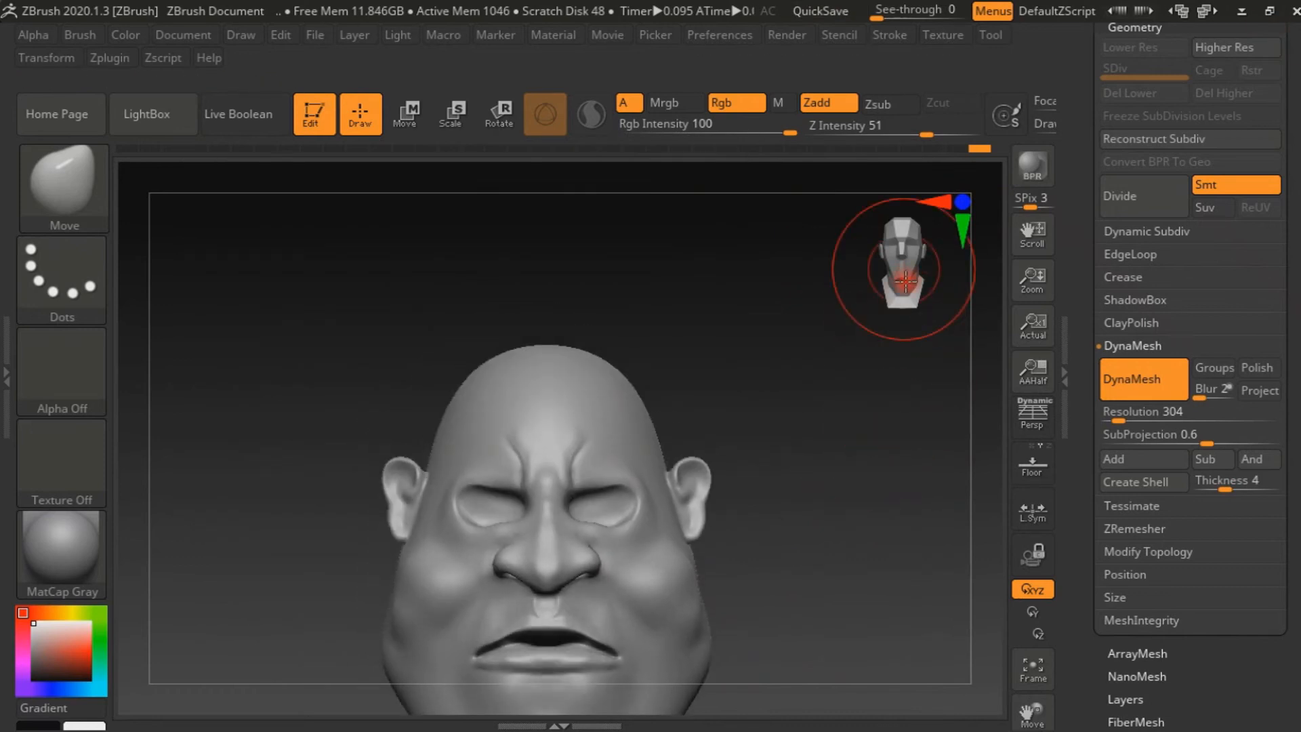
drag(905, 281, 905, 285)
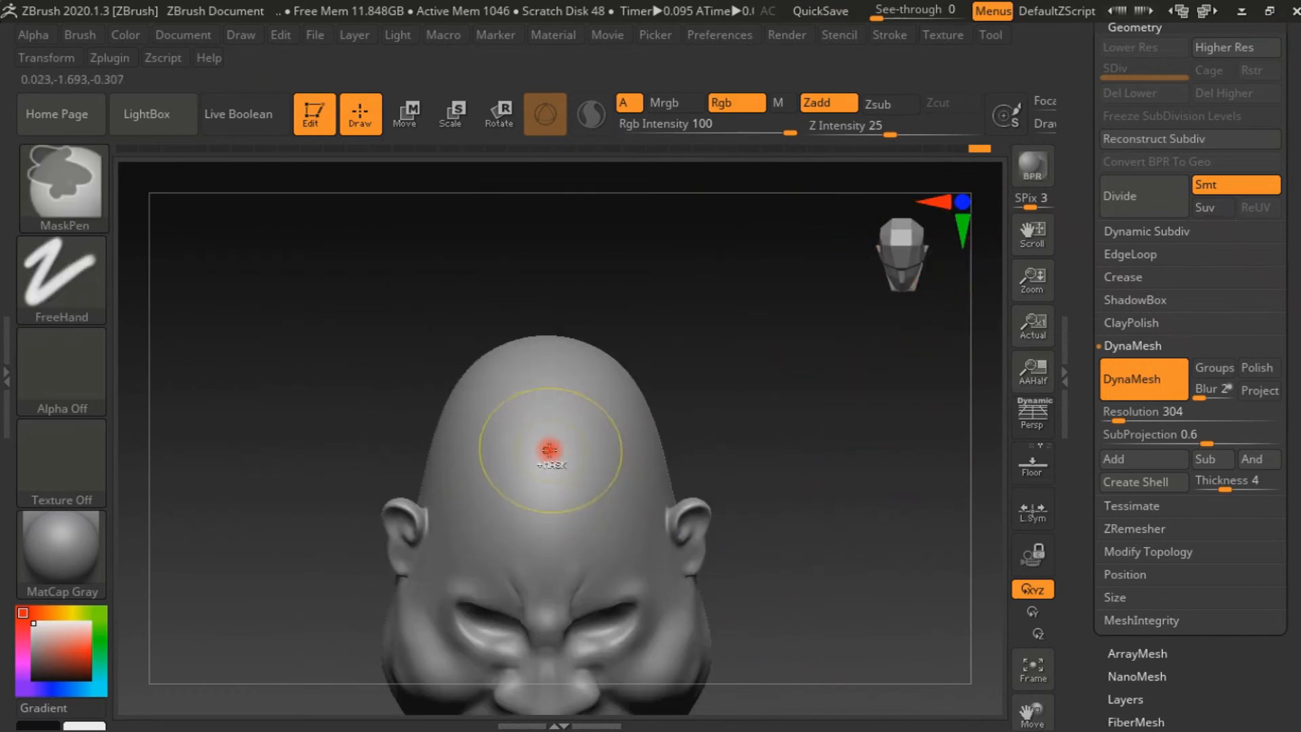
ctrl+click(548, 447)
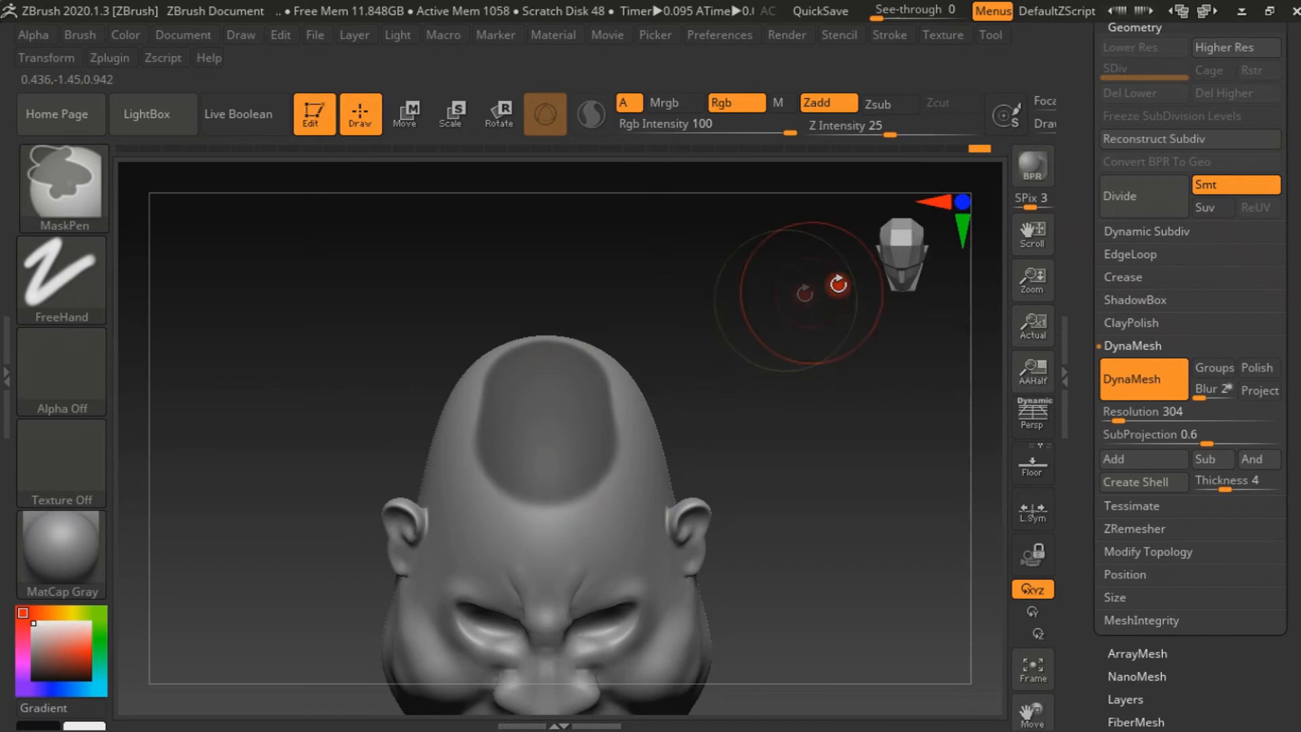
mouse_move(895, 251)
mouse_down()
mouse_move(925, 259)
mouse_move(928, 235)
mouse_up()
mouse_move(479, 367)
ctrl+mouse_down()
mouse_move(420, 404)
mouse_move(404, 385)
ctrl+mouse_up()
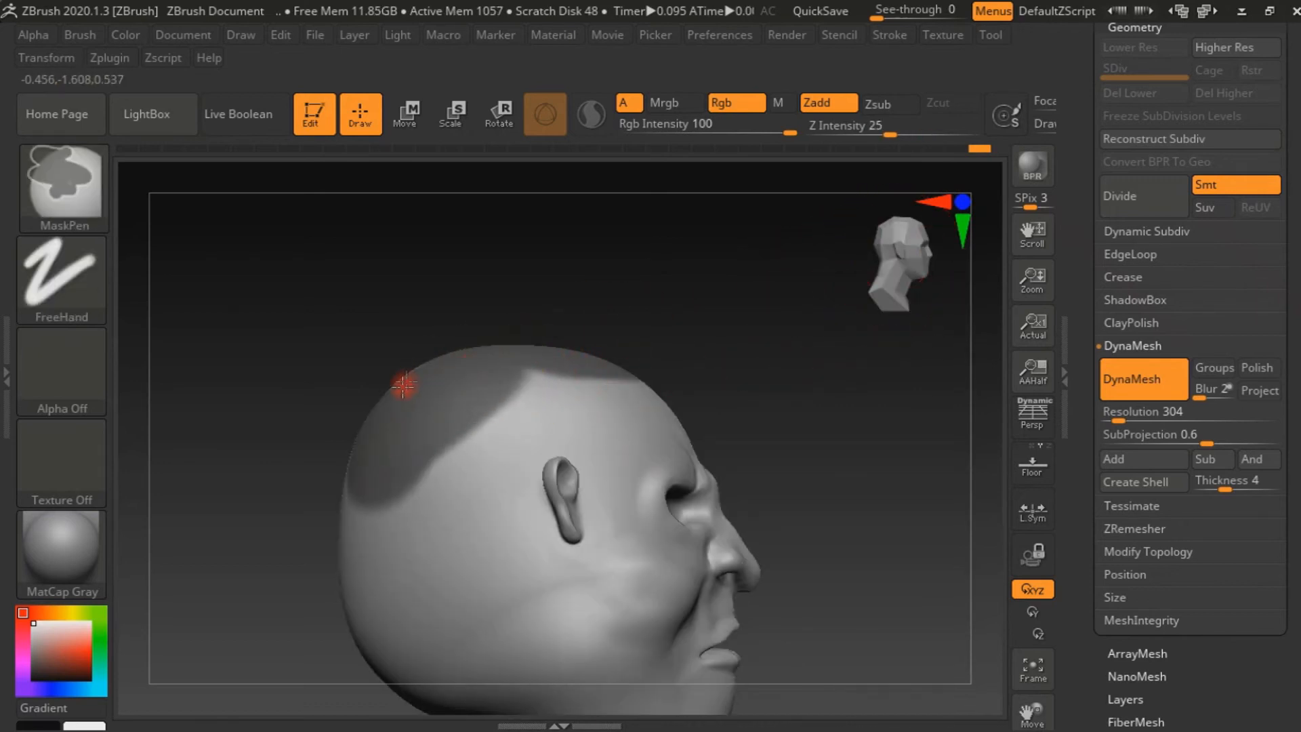
ctrl+drag(354, 494, 361, 494)
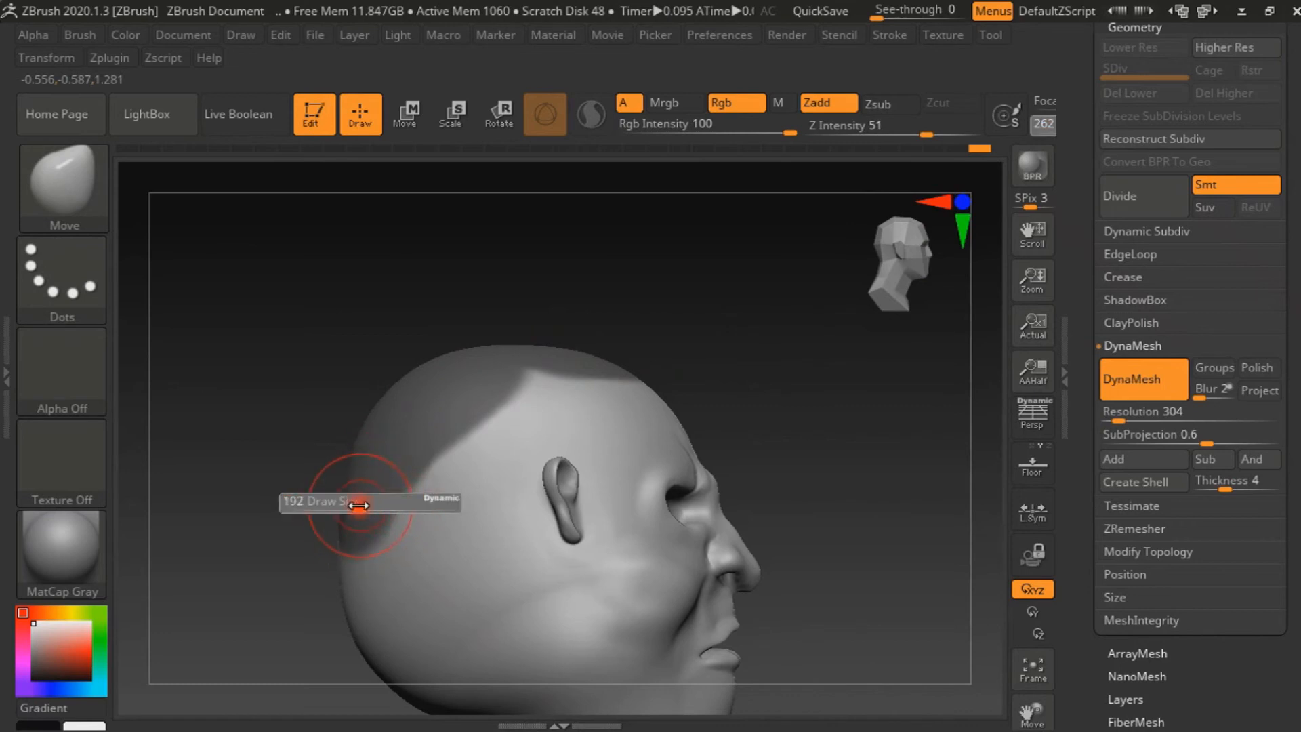
key(ctrl)
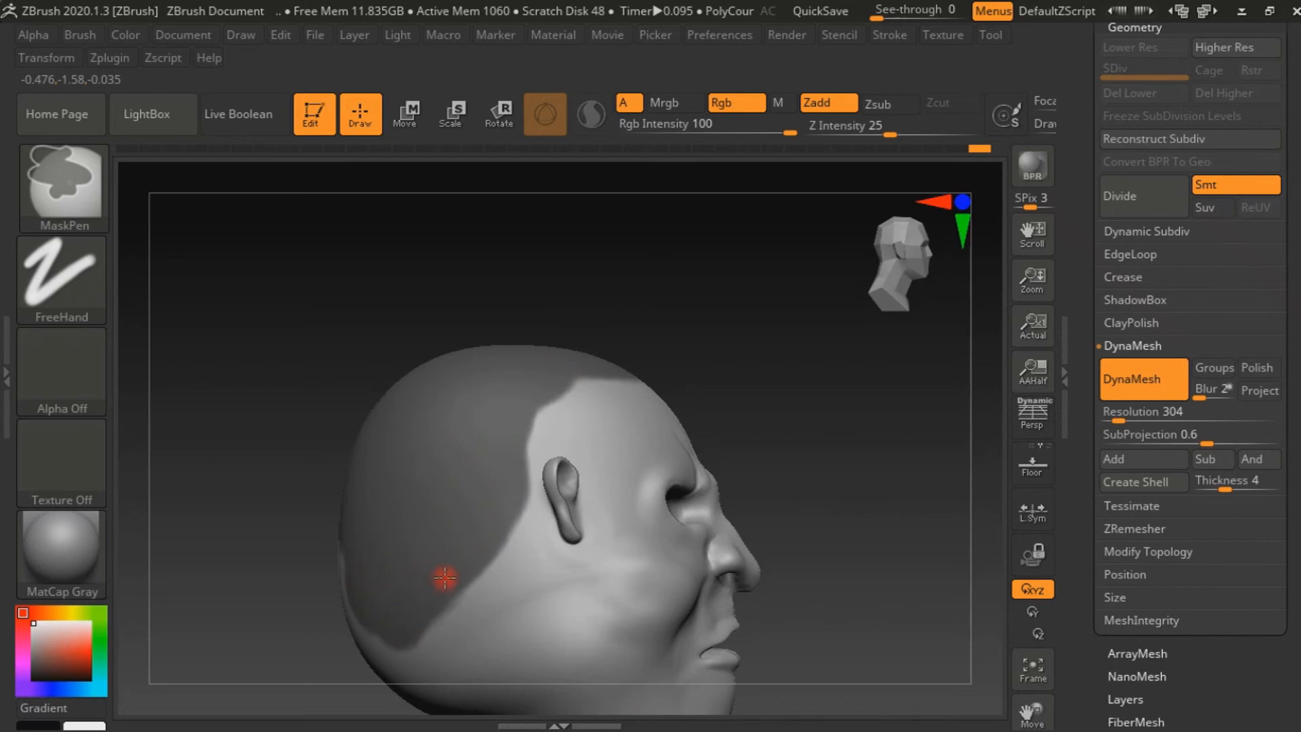
Extend the scalp mask along the temples above the ears and paint a rounded peak at the centre of the front hairline.
drag(900, 253, 850, 263)
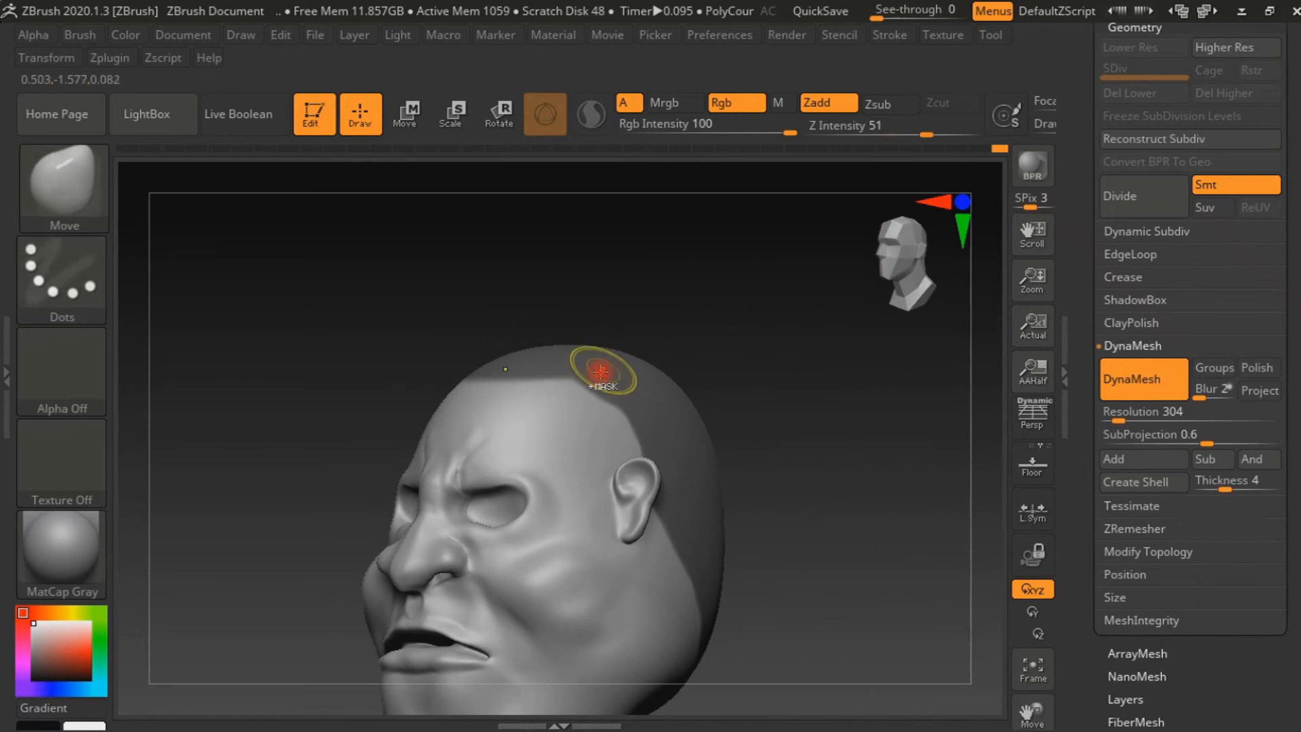
key(ctrl)
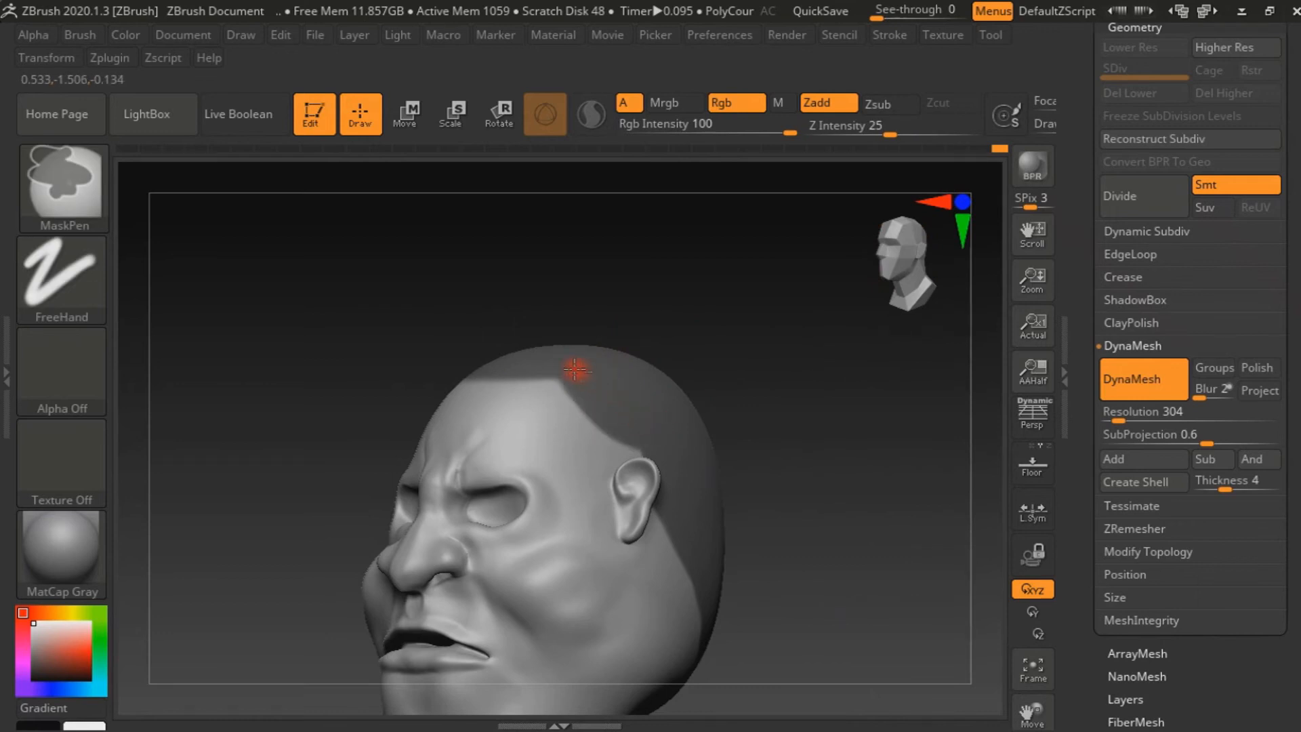
click(914, 250)
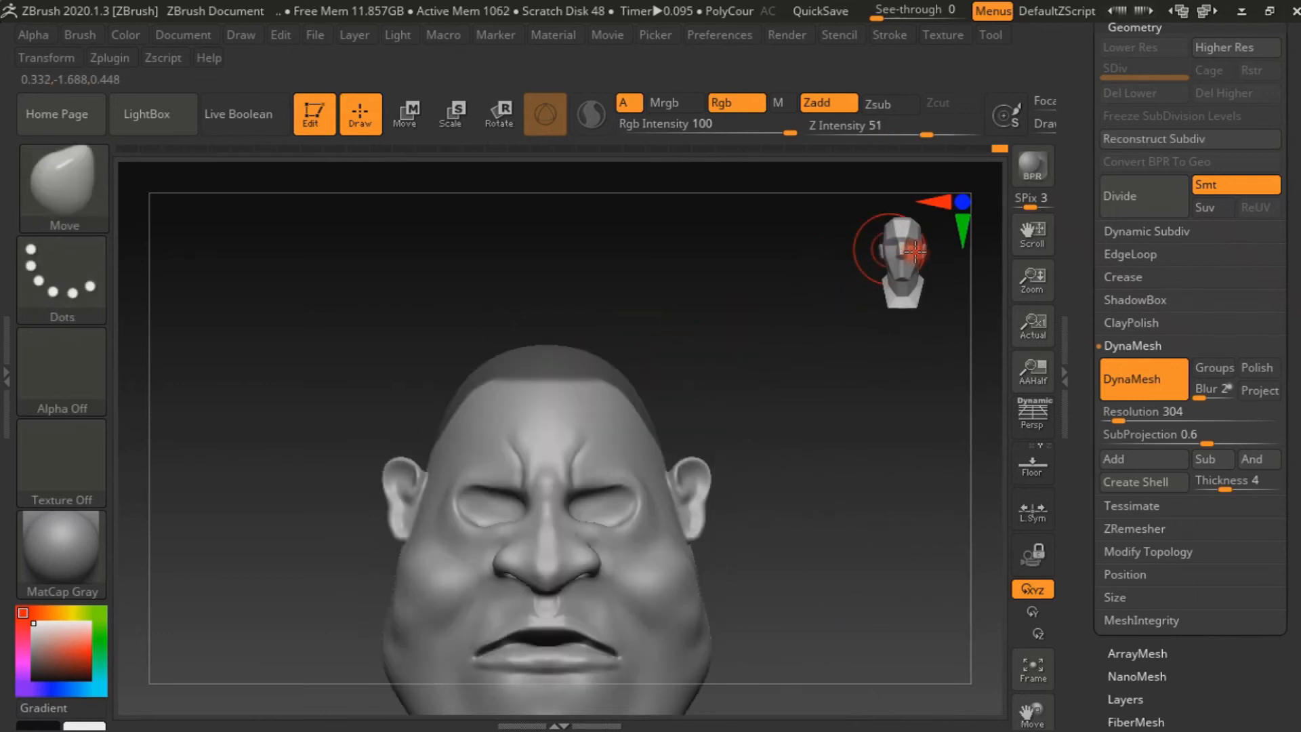
key(ctrl)
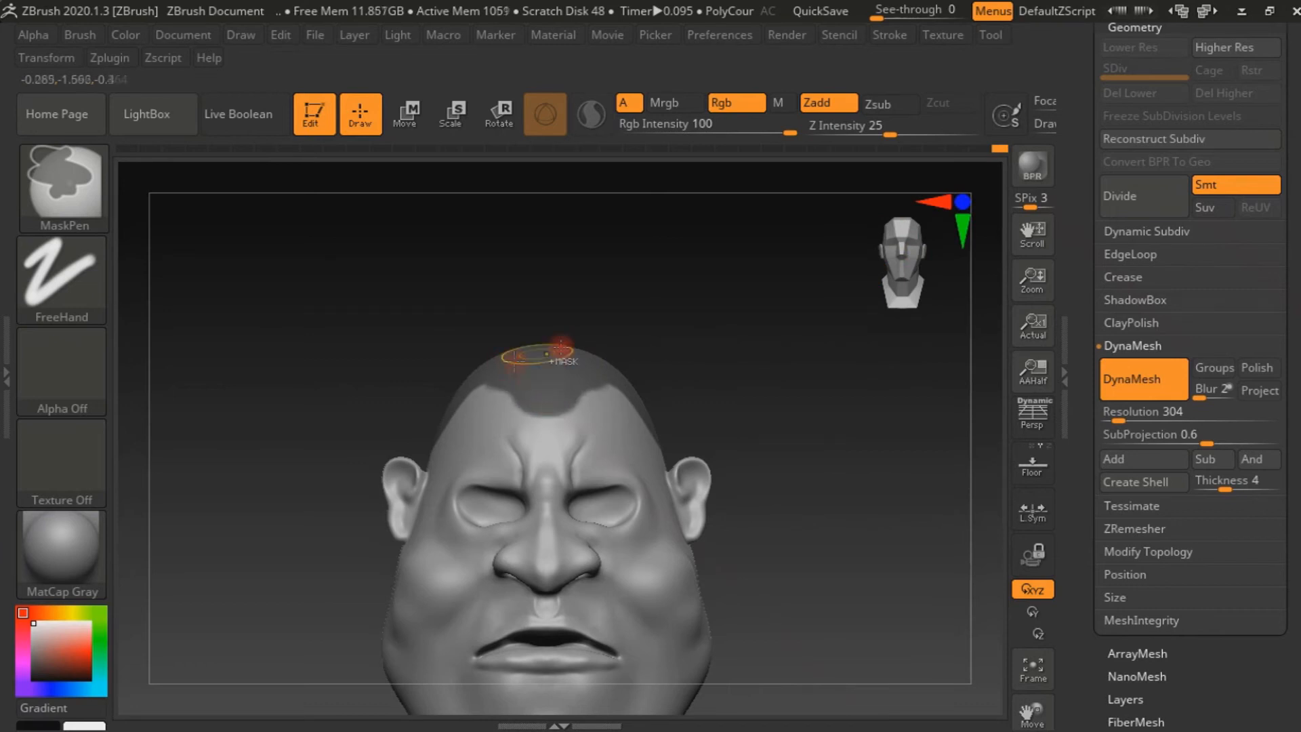
Extend the scalp mask into a sideburn in front of the ear and fill in the area behind the ear.
drag(877, 273, 857, 261)
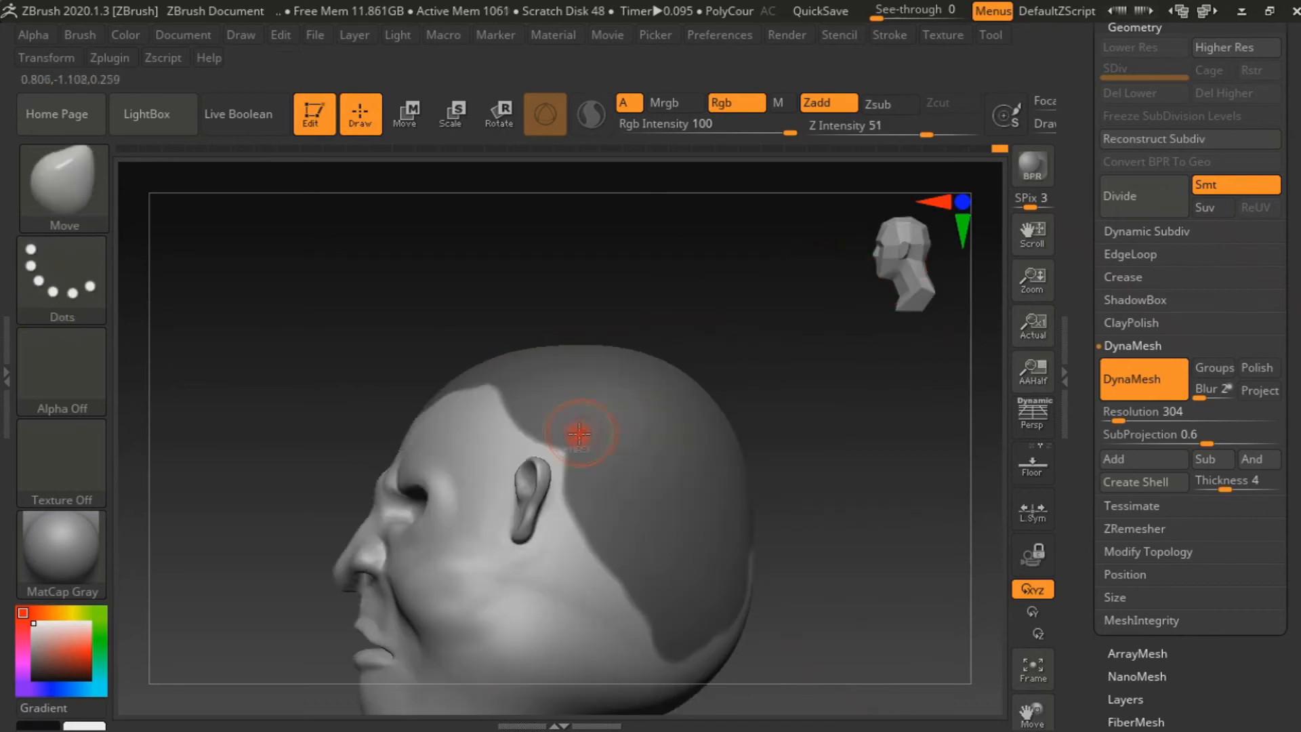
key(ctrl)
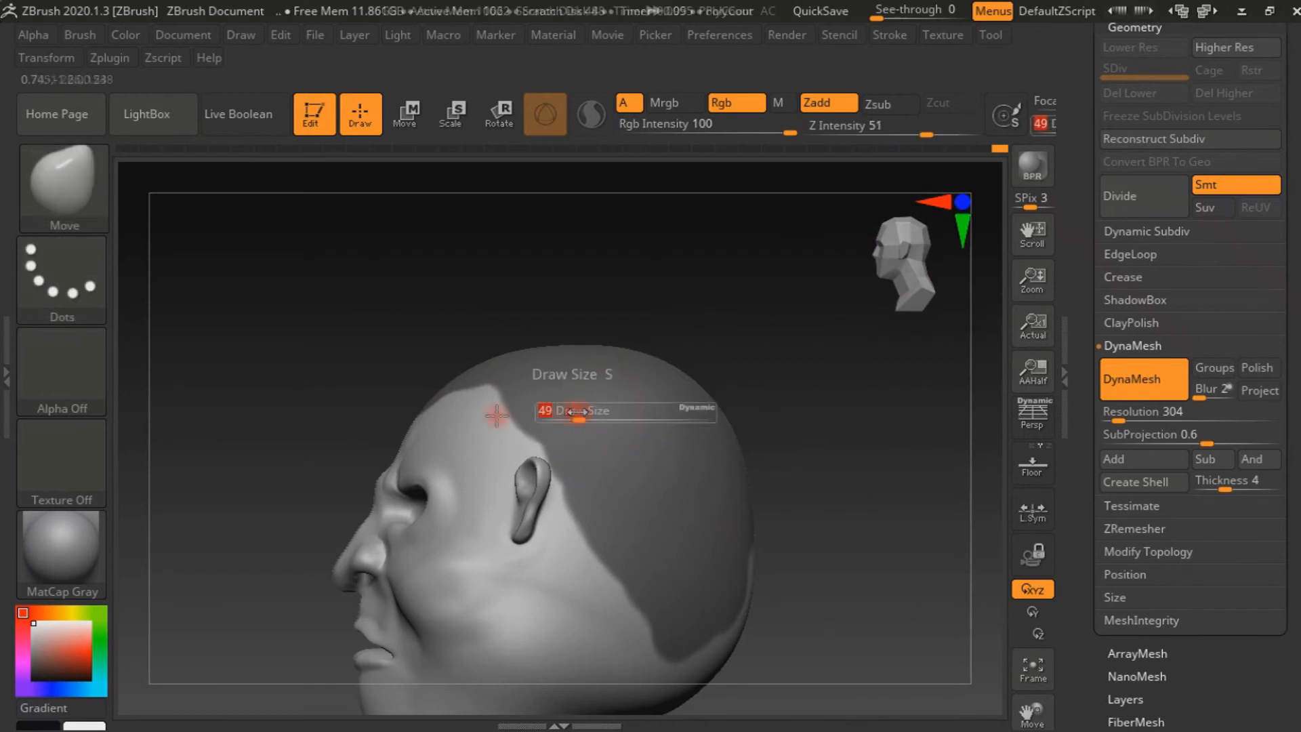
key(ctrl)
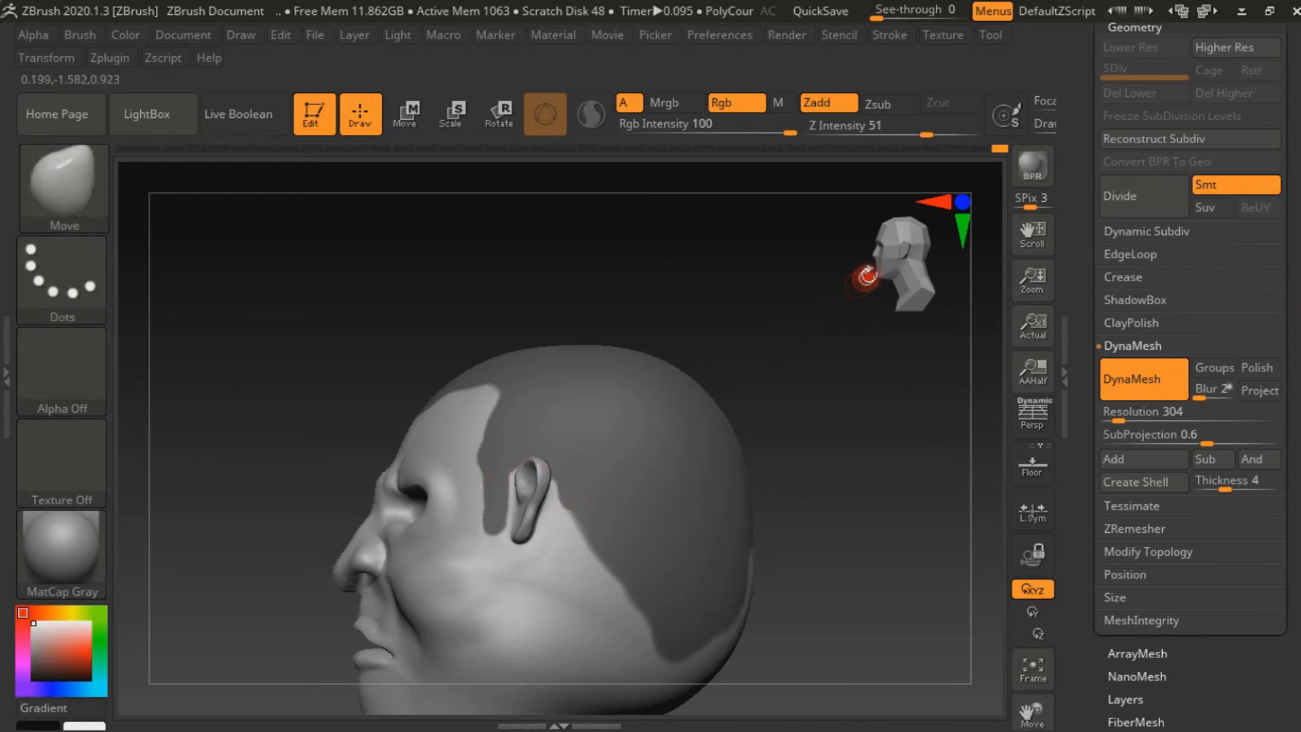
mouse_move(884, 273)
mouse_down()
mouse_move(886, 284)
mouse_move(886, 271)
mouse_up()
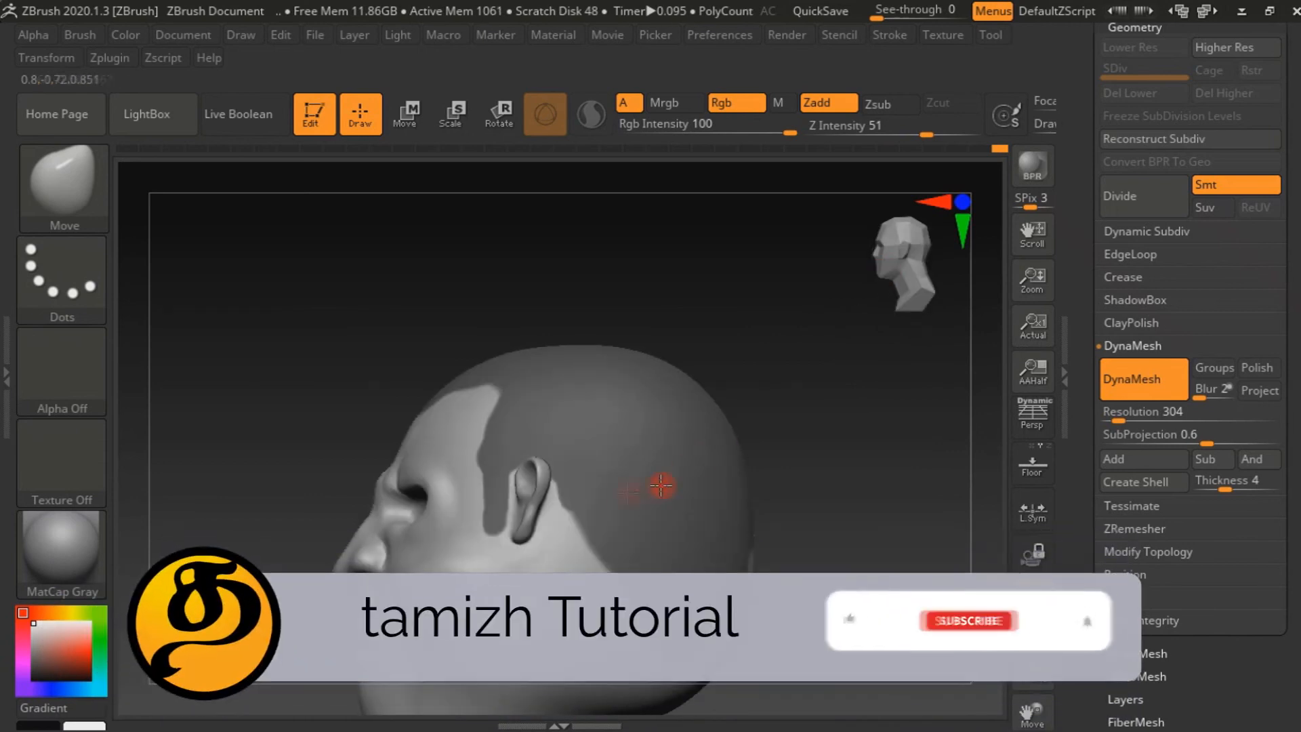
key(ctrl)
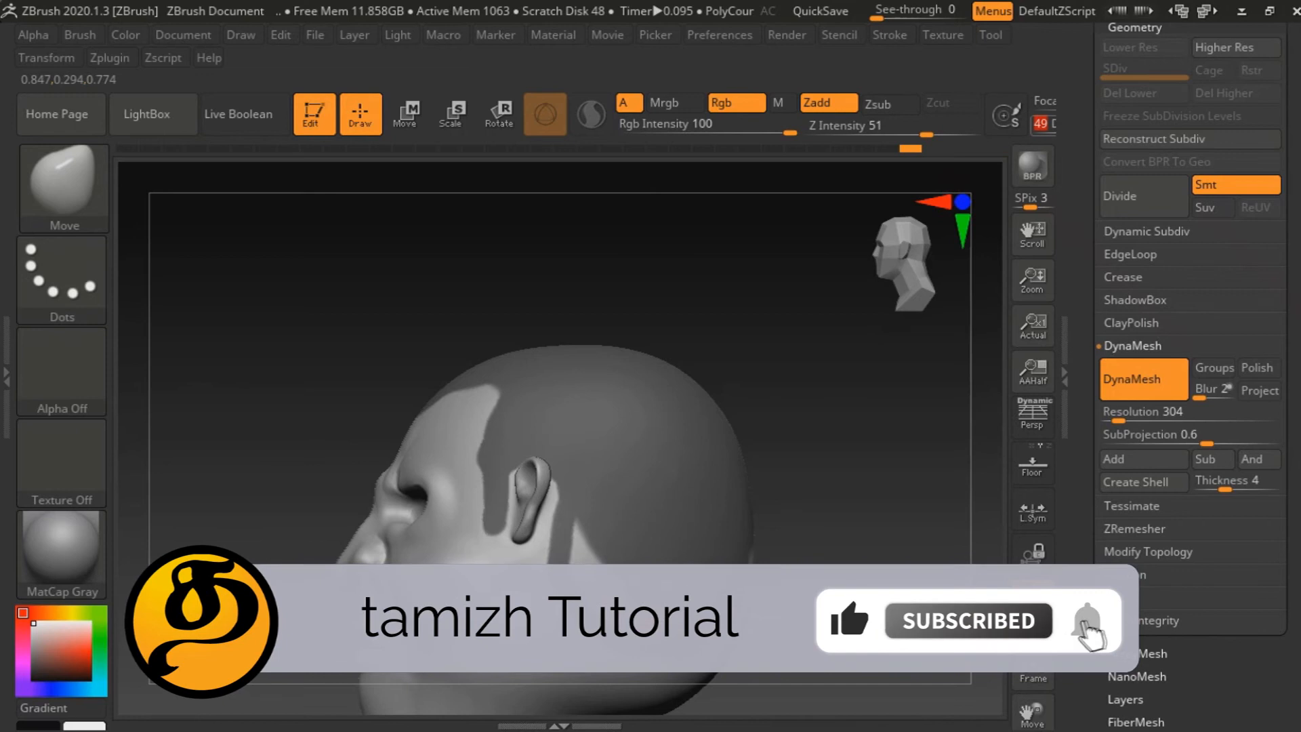
key(ctrl)
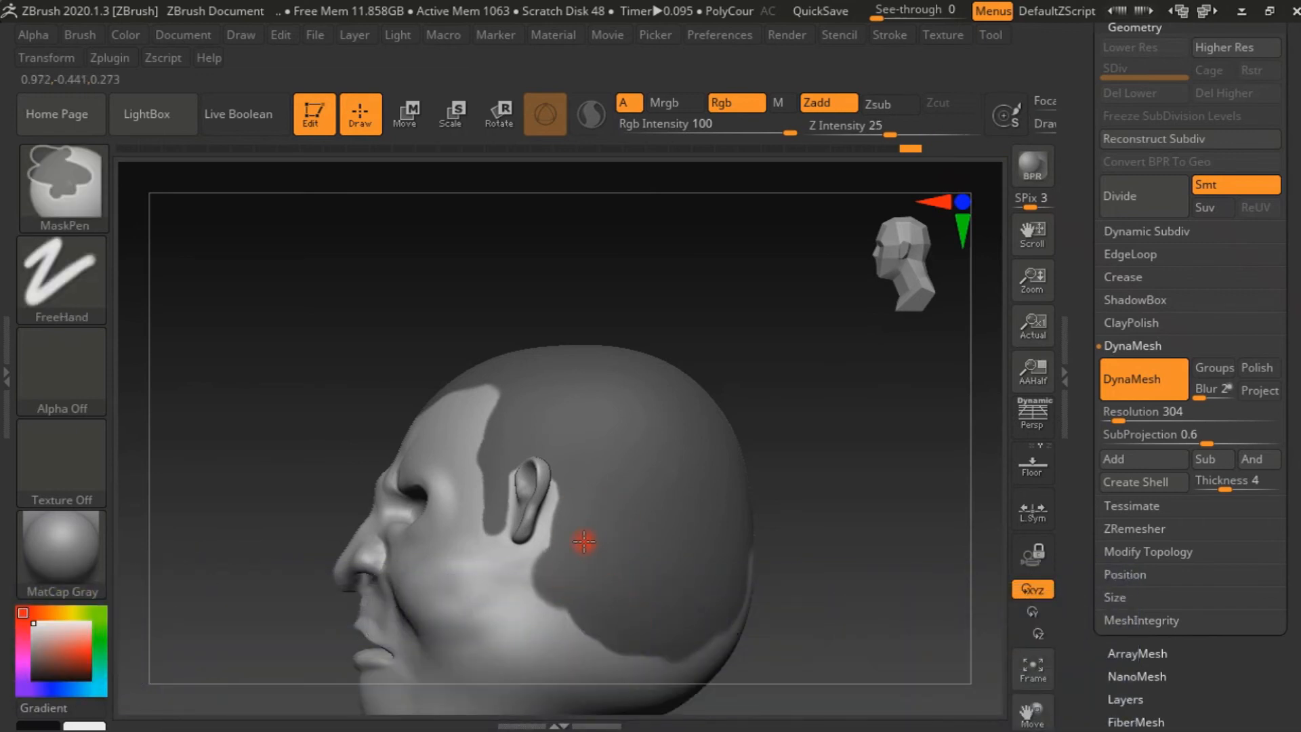
Extend the scalp mask beside the central hairline peak to reshape the front hairline on both sides of the forehead.
drag(908, 271, 955, 261)
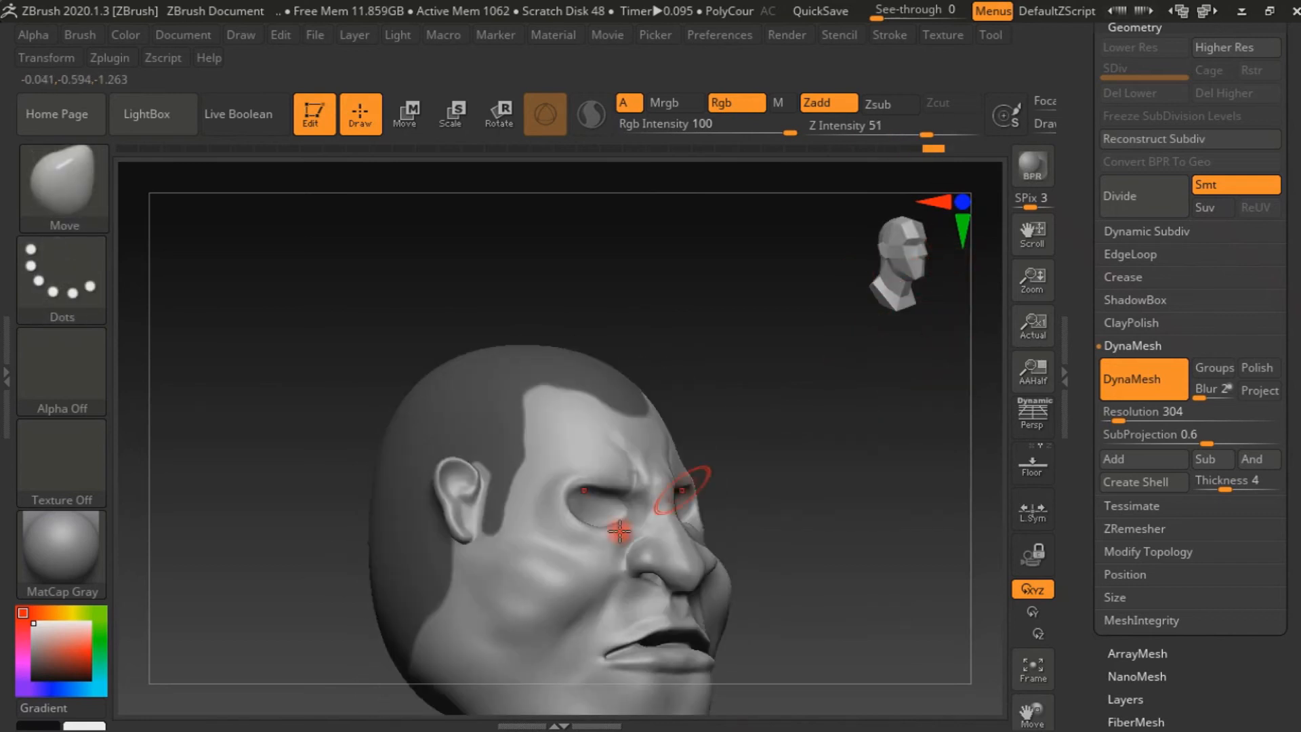
click(901, 253)
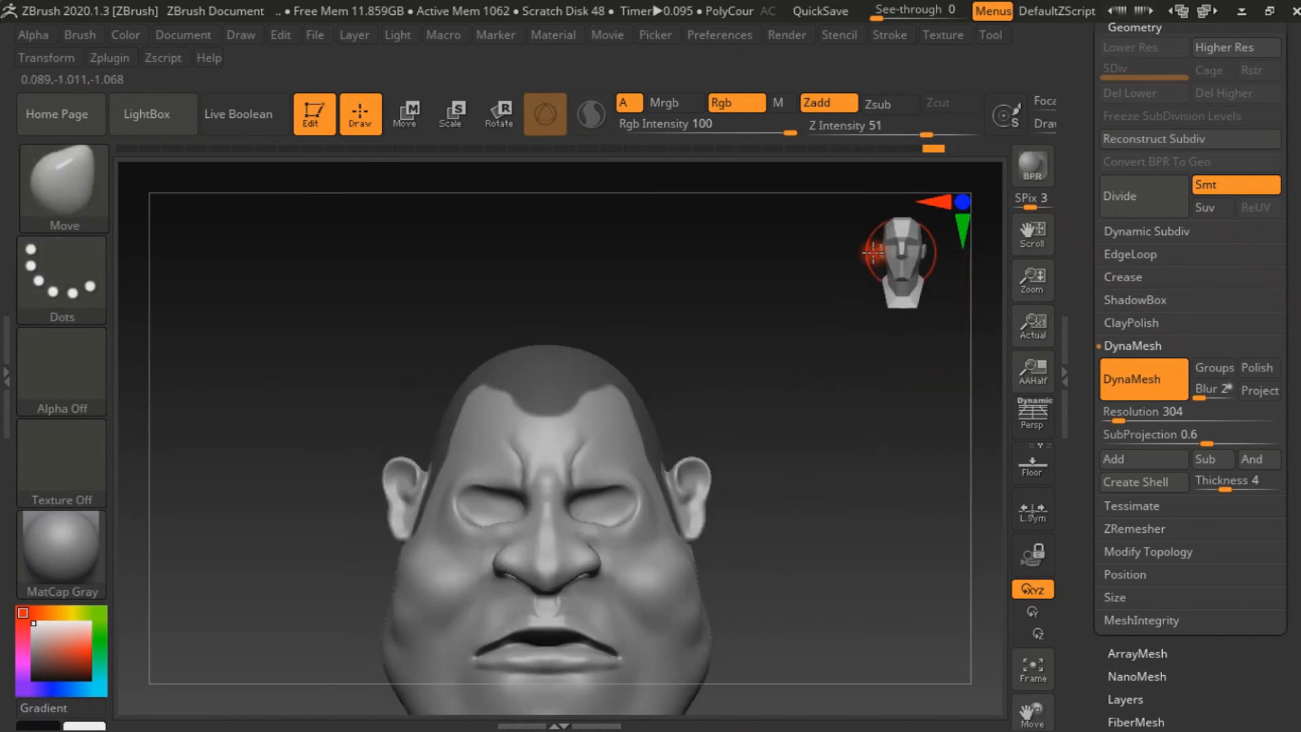
drag(892, 256, 893, 261)
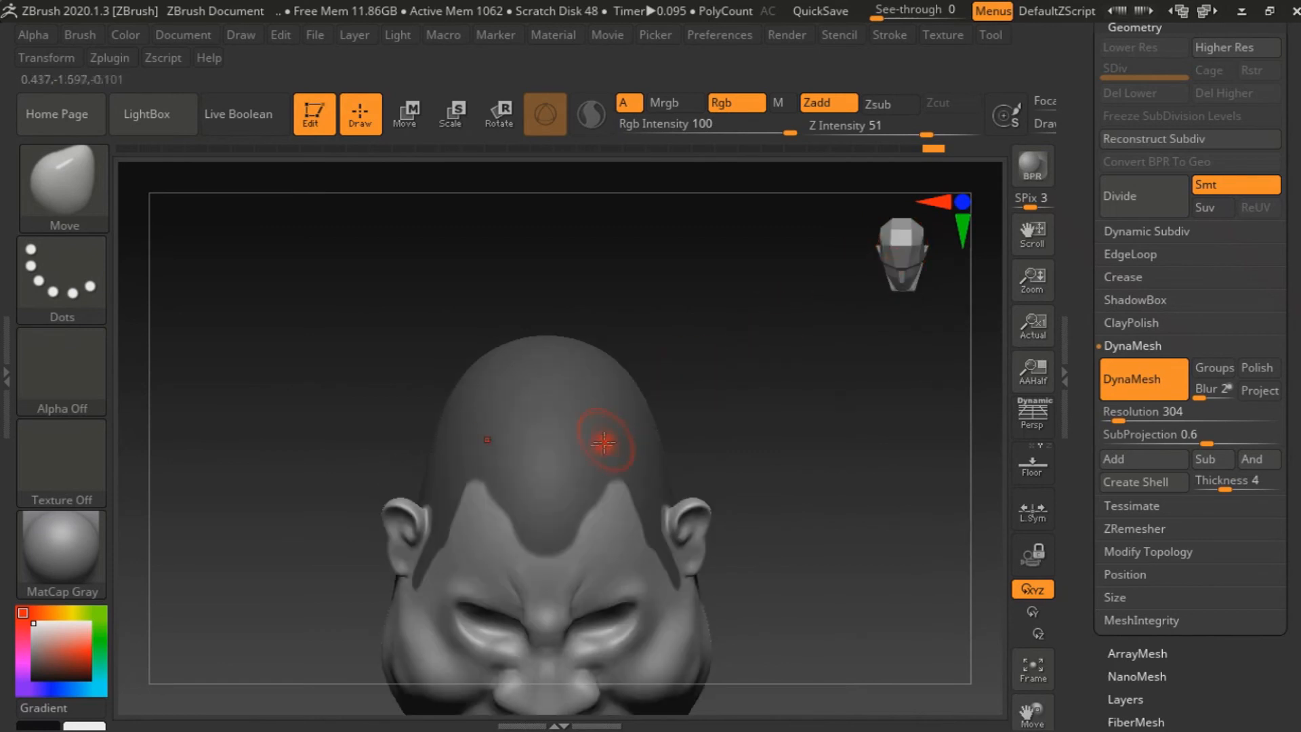
key(ctrl)
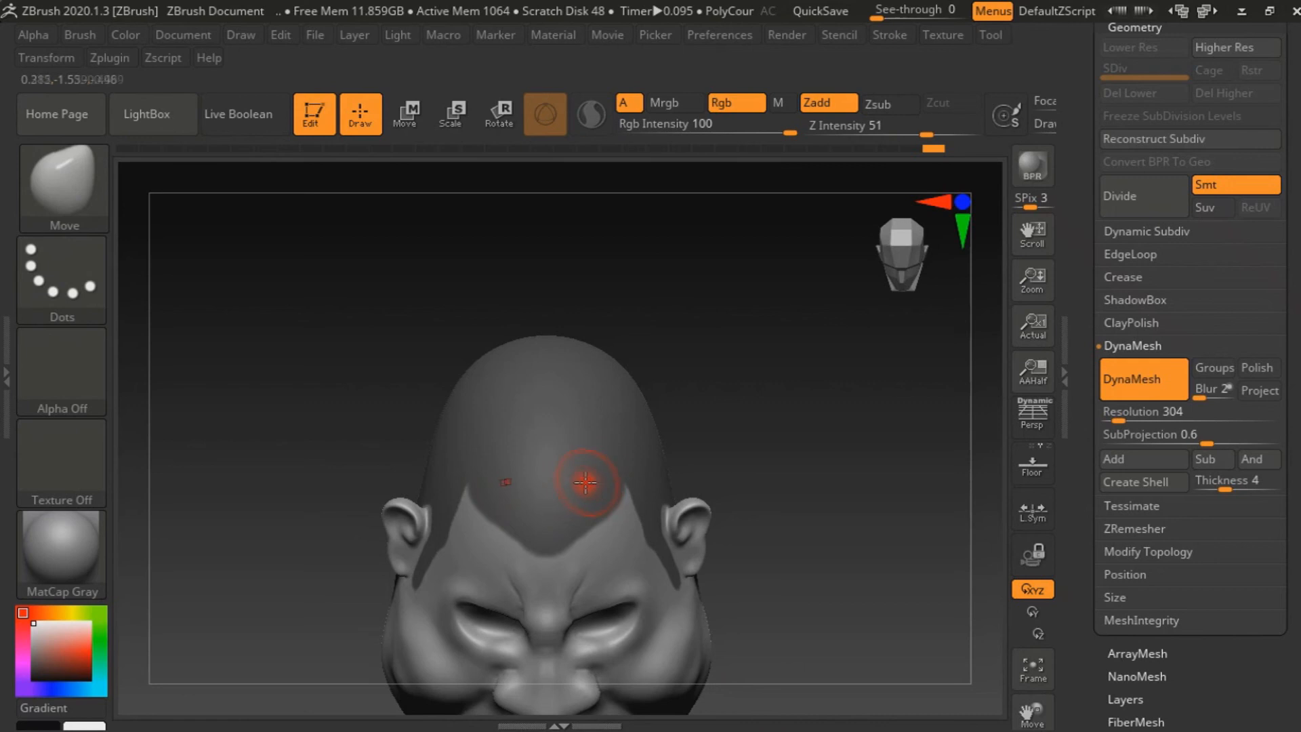
key(s)
drag(900, 238, 908, 232)
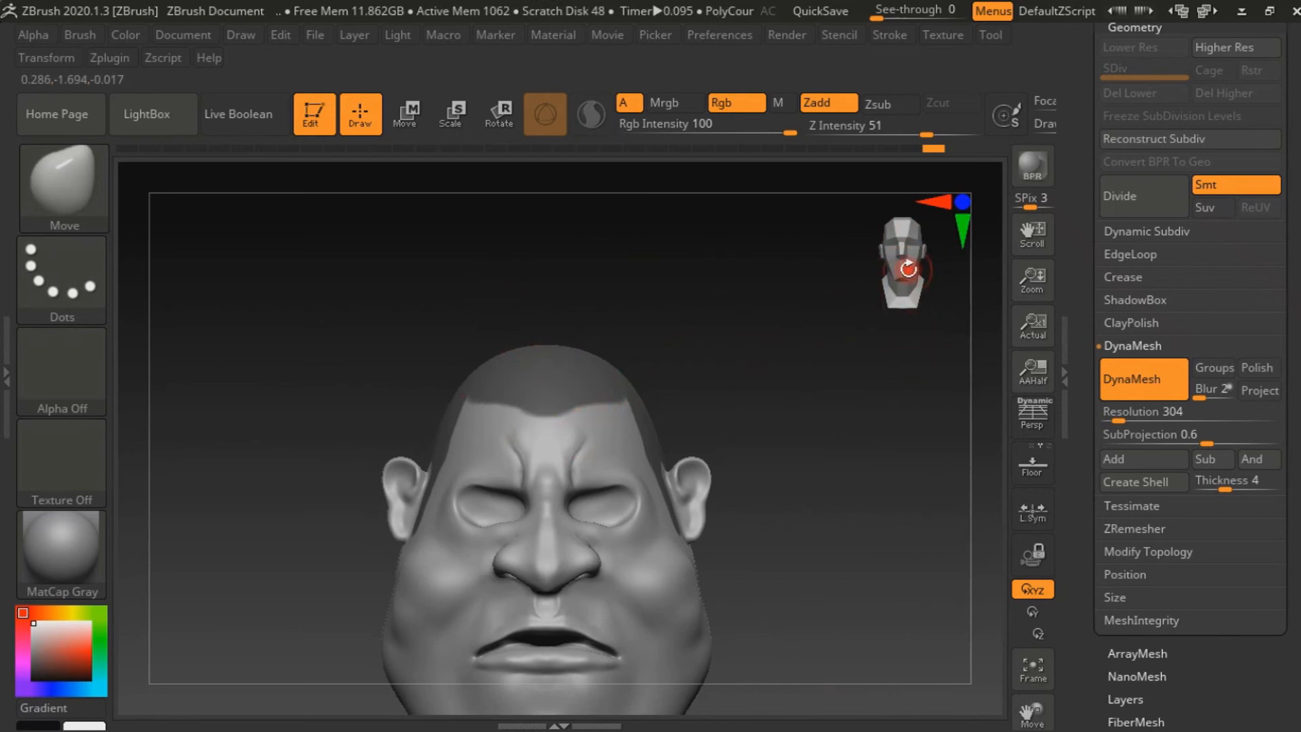
Invert the mask to protect the face and leave the scalp editable, and enlarge the ClayBuildup brush.
drag(773, 467, 754, 427)
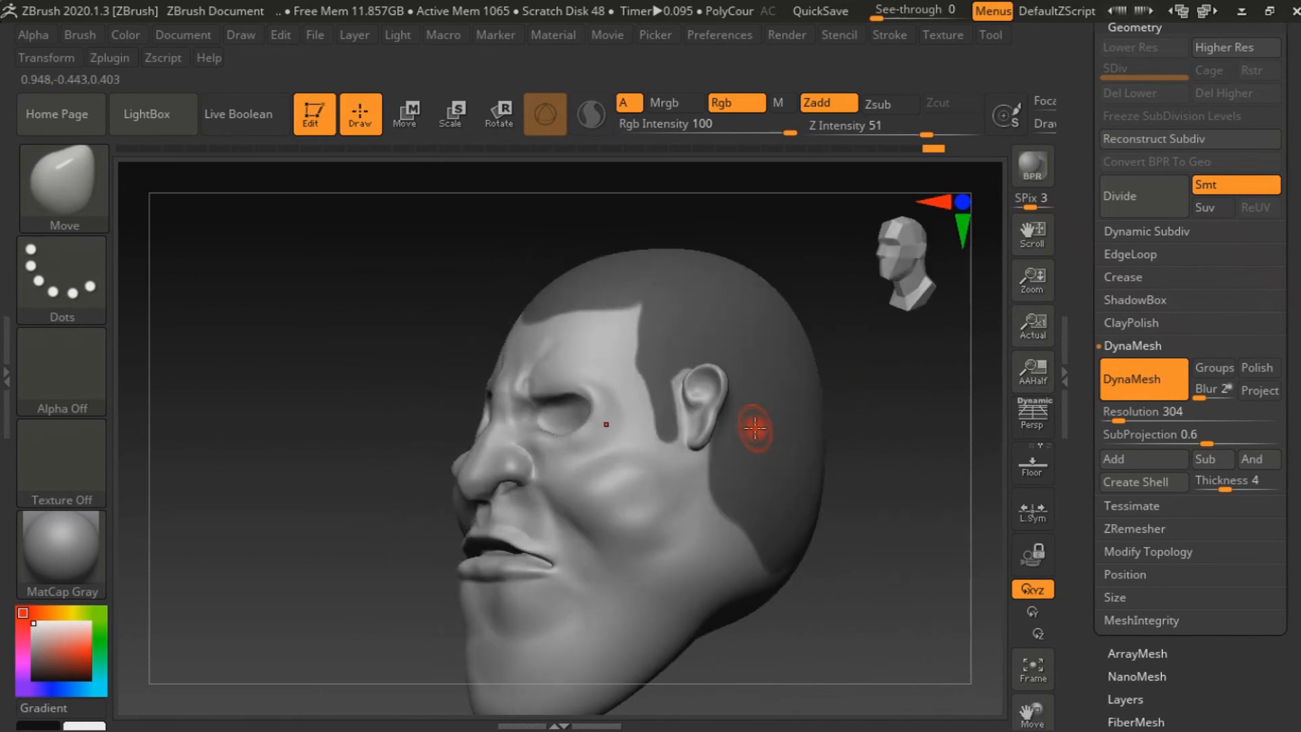
drag(898, 370, 874, 390)
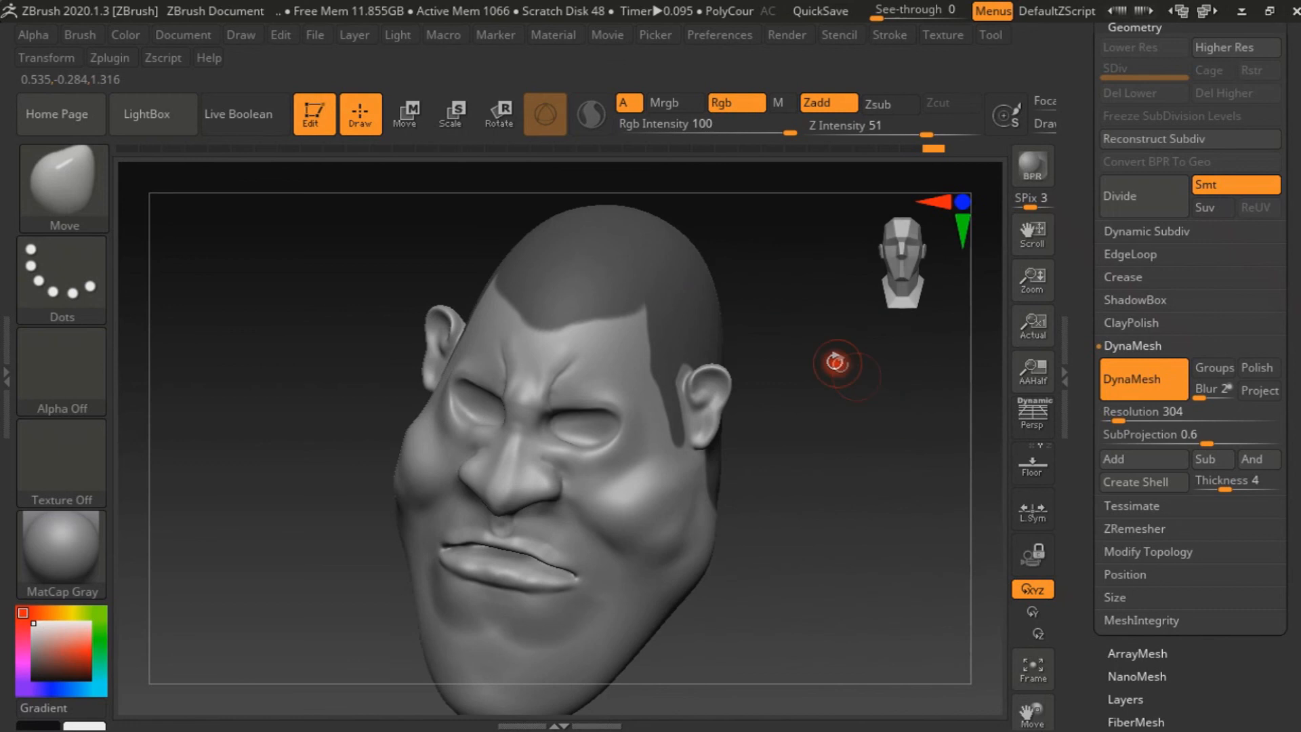
drag(810, 348, 718, 406)
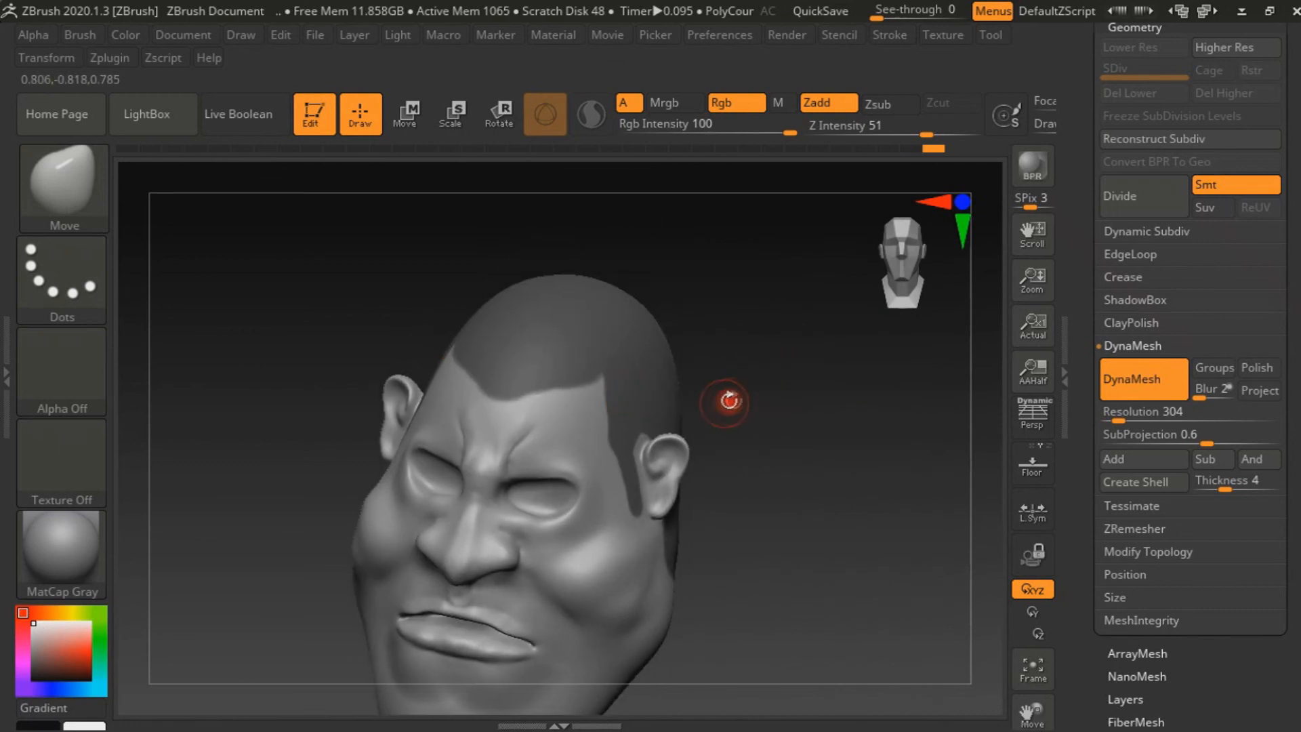
ctrl+click(749, 391)
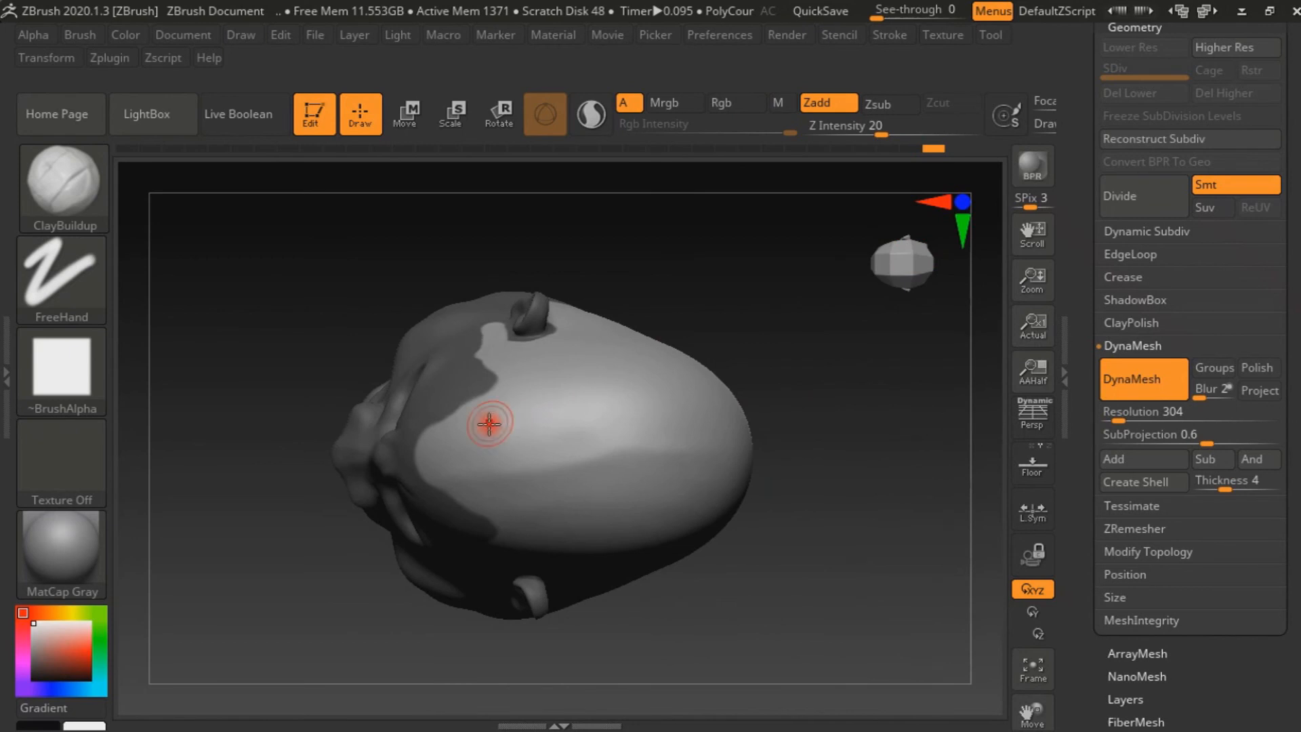
key(s)
drag(481, 429, 503, 430)
Try laying a single ClayBuildup strip along the middle of the scalp from the forehead to the back of the head.
drag(405, 448, 729, 407)
click(915, 245)
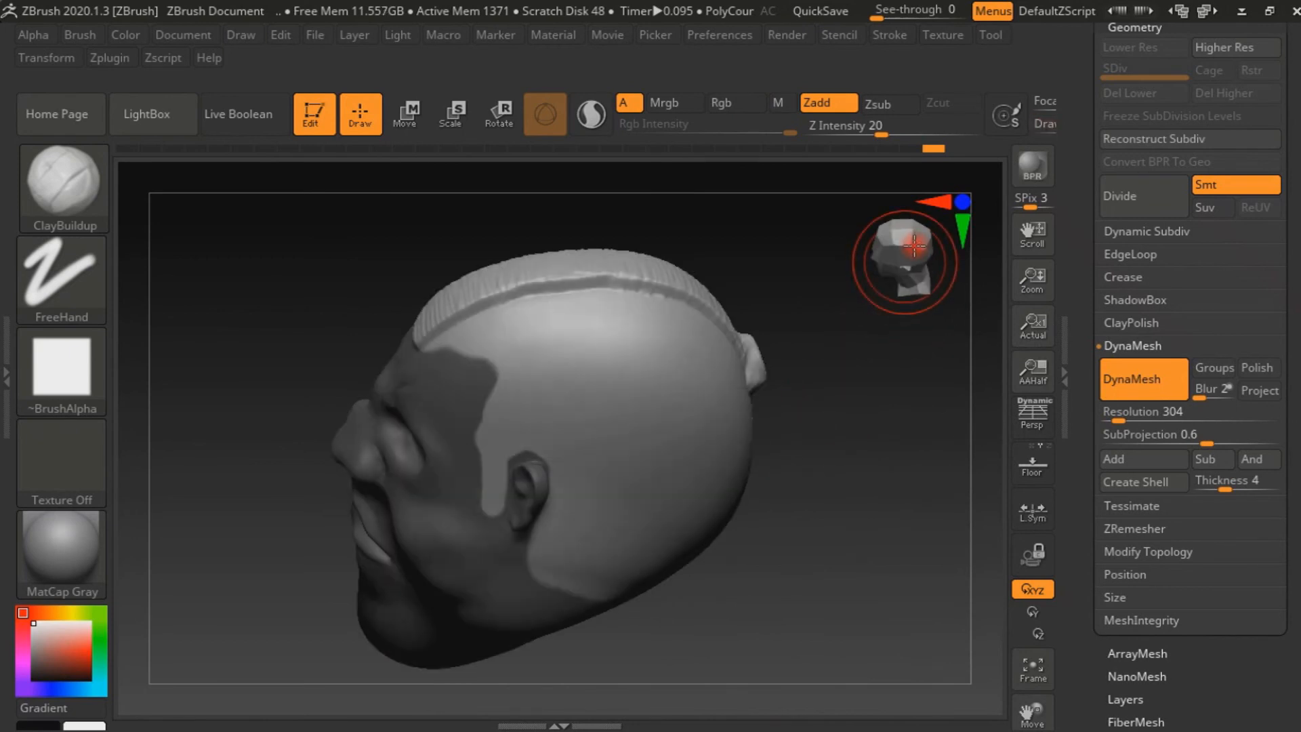
click(915, 248)
key(ctrl+z)
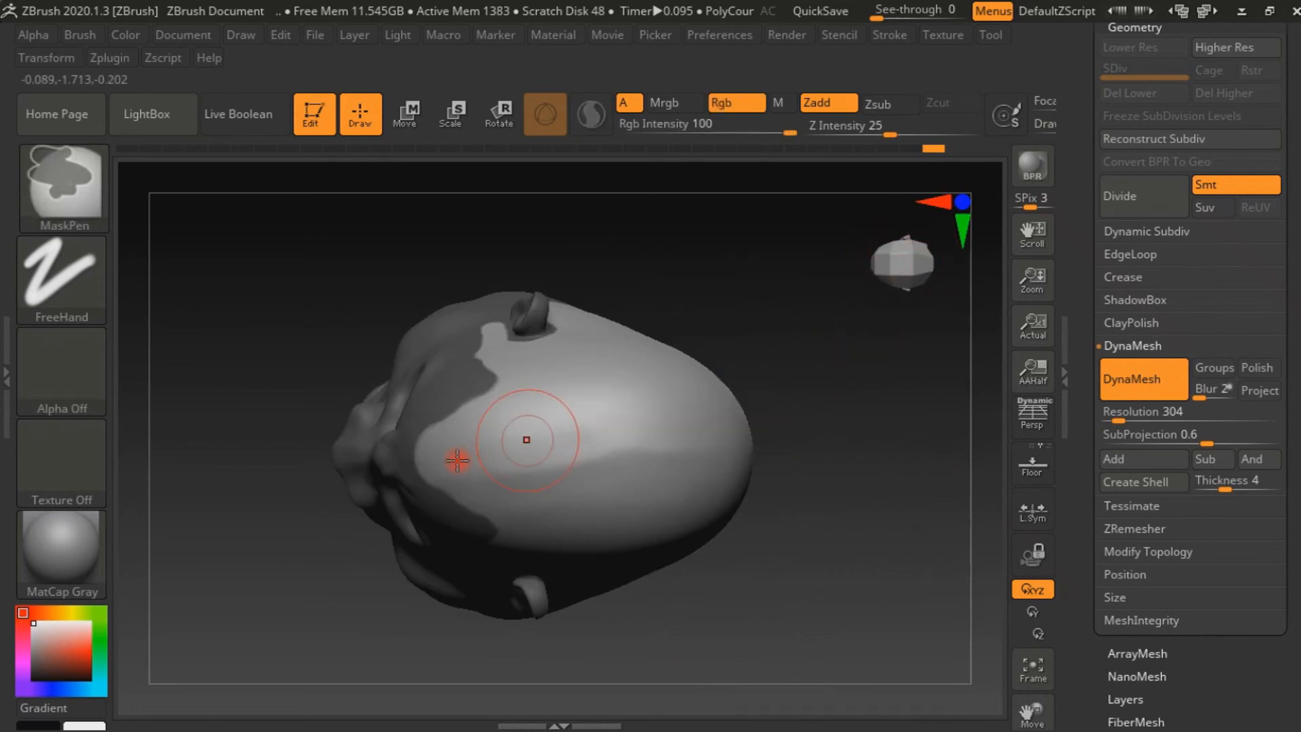
mouse_move(408, 448)
mouse_down()
mouse_move(604, 427)
mouse_move(778, 436)
mouse_up()
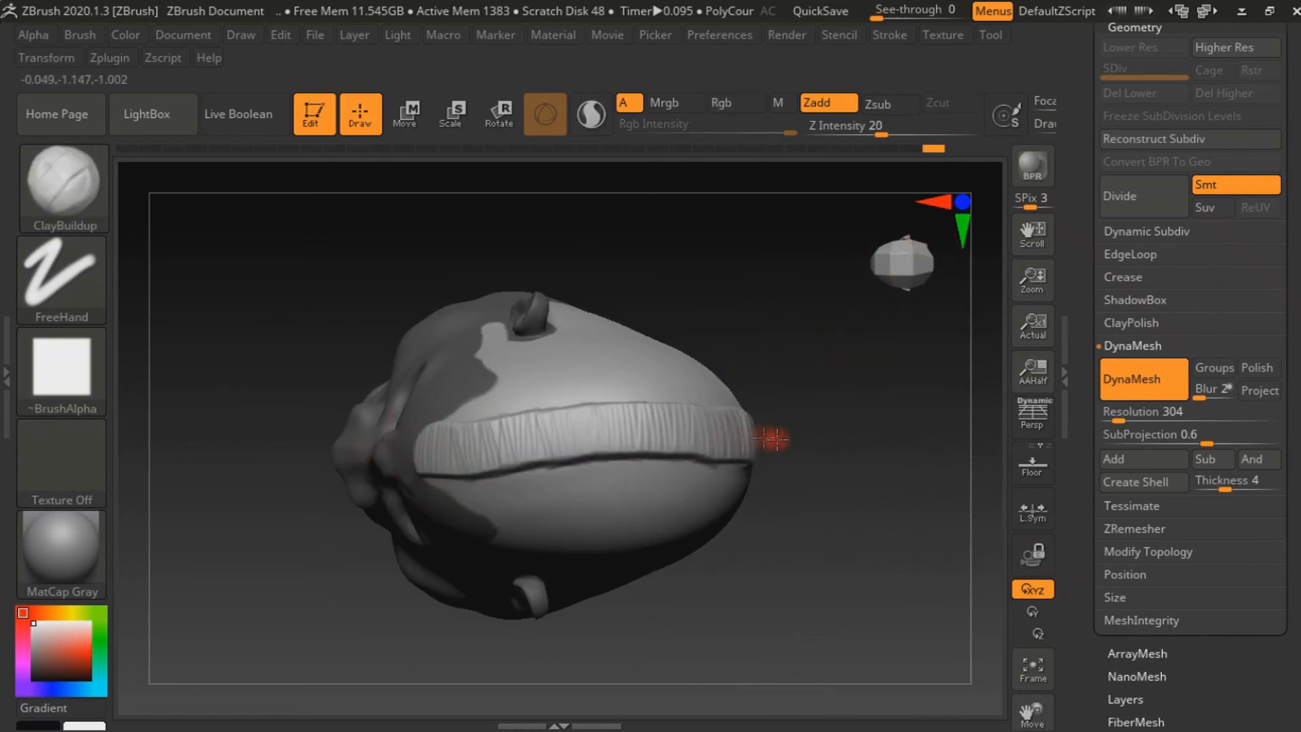
key(ctrl+z)
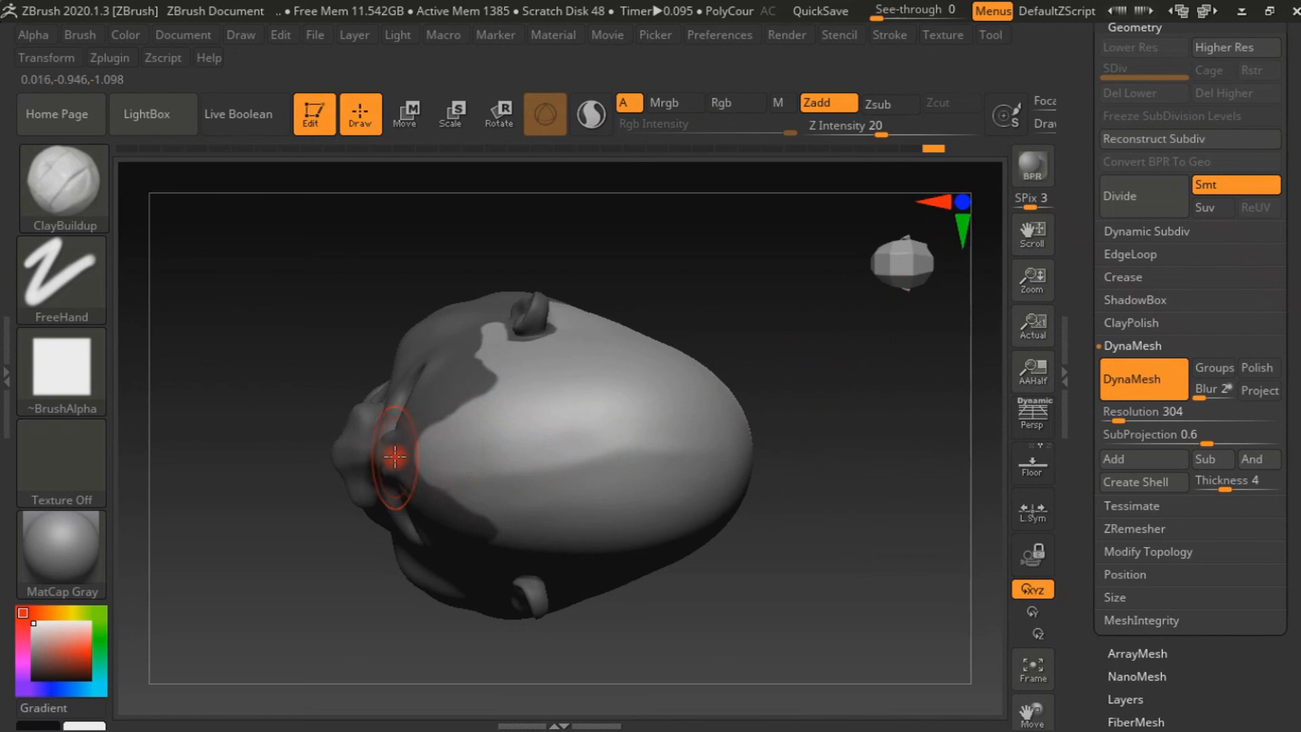
drag(400, 454, 766, 440)
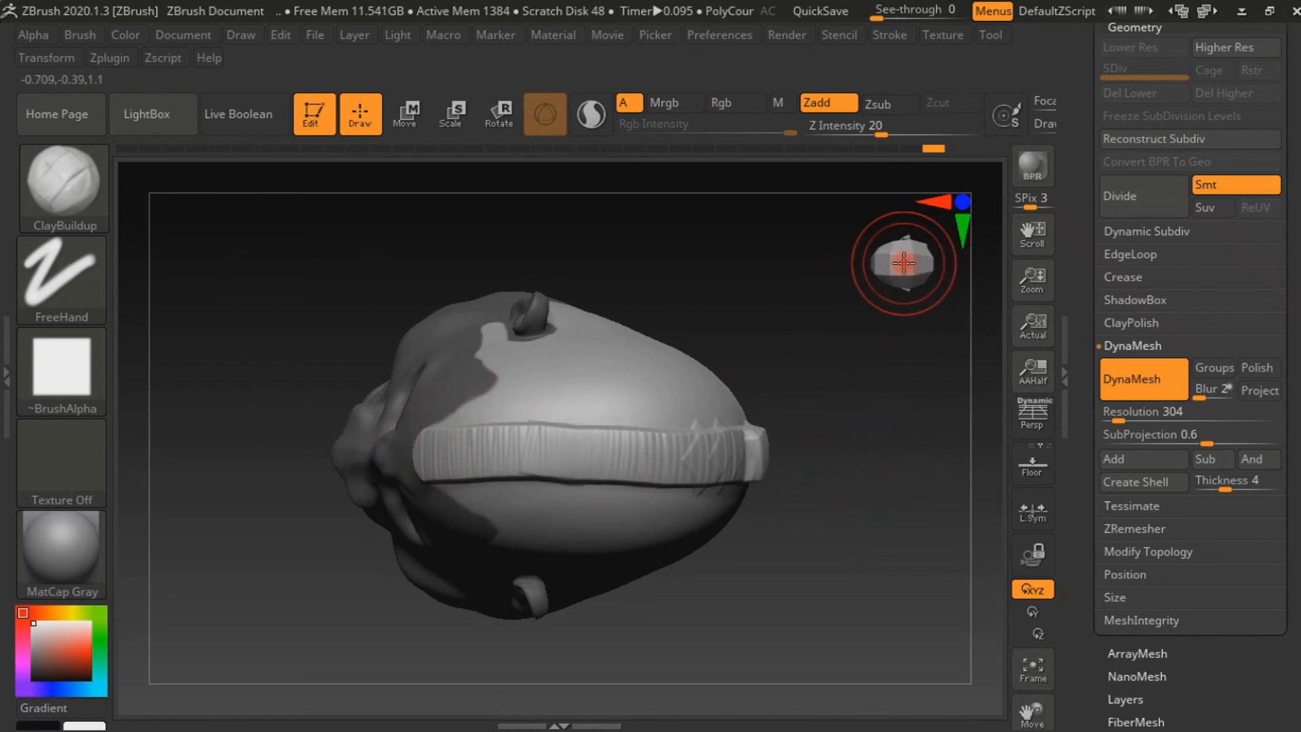
click(890, 260)
click(894, 255)
Build up parallel hair strips with ClayBuildup on the left side of the head, from the temple and ear backward.
mouse_move(908, 264)
mouse_down()
mouse_move(886, 231)
mouse_move(903, 256)
mouse_up()
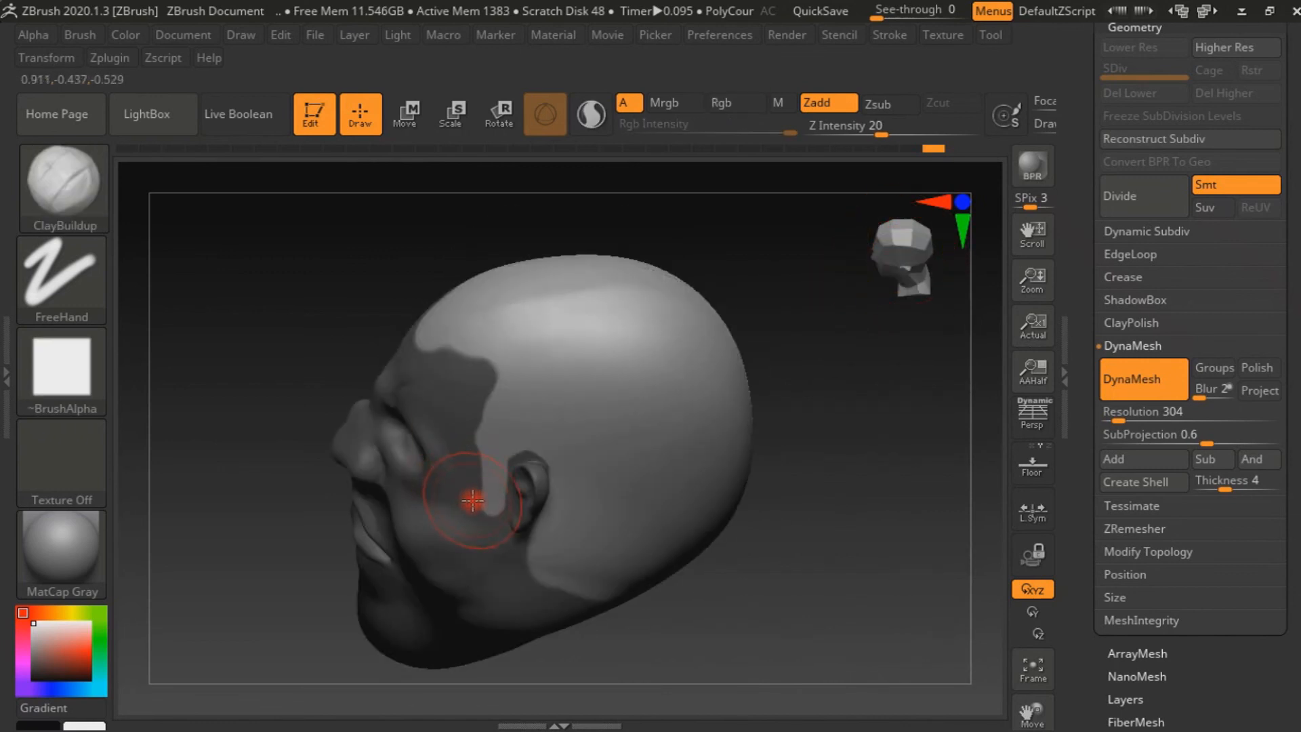
drag(473, 500, 622, 488)
drag(482, 460, 707, 446)
drag(478, 438, 711, 395)
drag(450, 398, 722, 349)
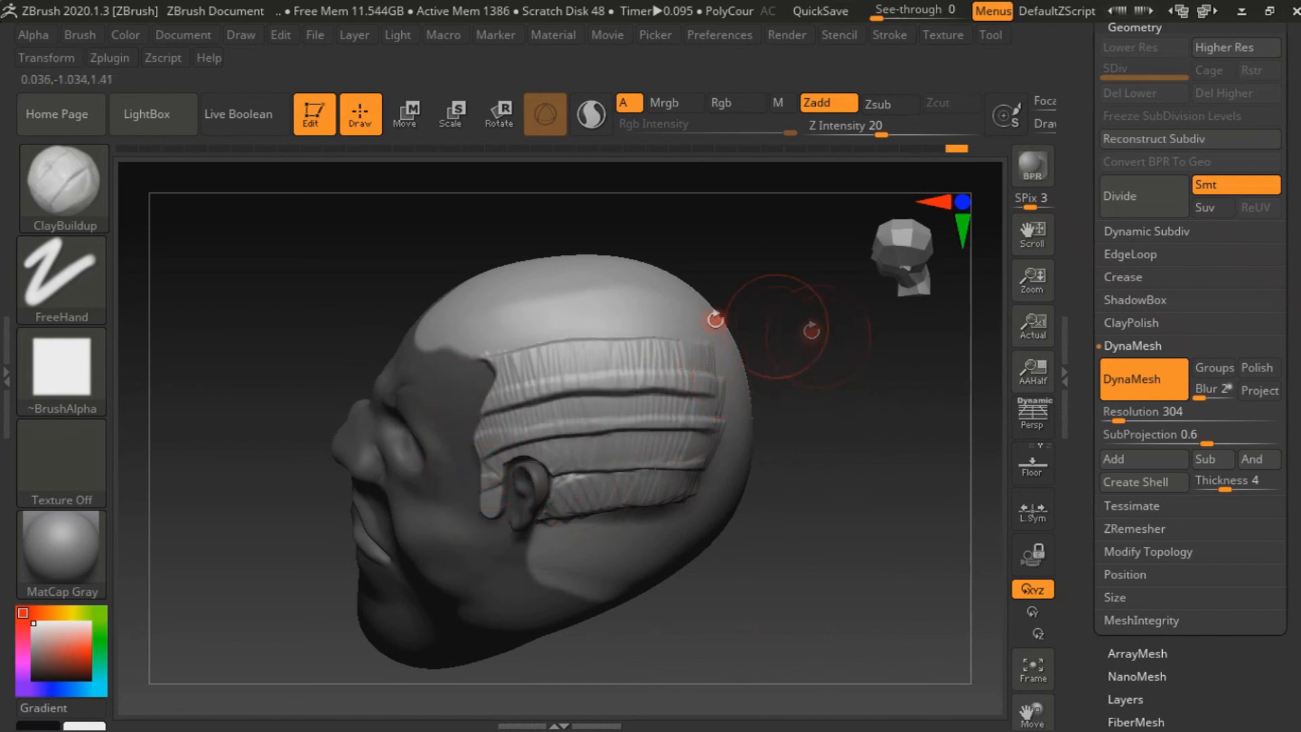
Build up matching ClayBuildup hair strips on the right side of the head, above, around and below the ear.
mouse_move(914, 256)
mouse_down()
mouse_move(907, 237)
mouse_move(911, 247)
mouse_move(940, 234)
mouse_up()
mouse_move(607, 369)
mouse_down()
mouse_move(386, 415)
mouse_move(373, 431)
mouse_up()
mouse_move(599, 337)
mouse_down()
mouse_move(494, 342)
mouse_move(390, 400)
mouse_up()
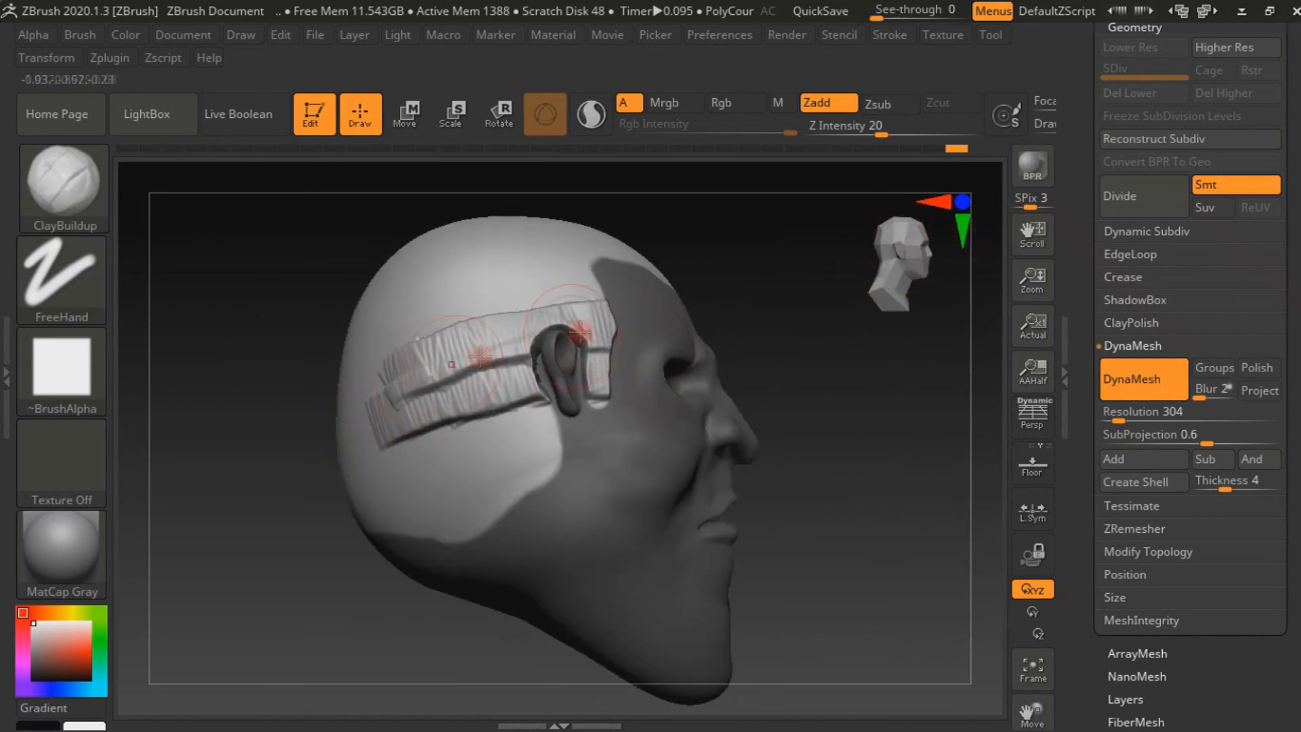
drag(616, 290, 426, 322)
drag(596, 388, 397, 444)
drag(593, 422, 404, 488)
drag(578, 458, 402, 539)
Add ClayBuildup hair strips behind and below the left ear, running toward the back of the head.
mouse_move(906, 285)
mouse_down()
mouse_move(841, 291)
mouse_move(874, 277)
mouse_up()
mouse_move(523, 439)
mouse_down()
mouse_move(596, 407)
mouse_move(705, 417)
mouse_up()
mouse_move(543, 494)
mouse_down()
mouse_move(596, 450)
mouse_move(711, 434)
mouse_up()
drag(565, 536, 710, 496)
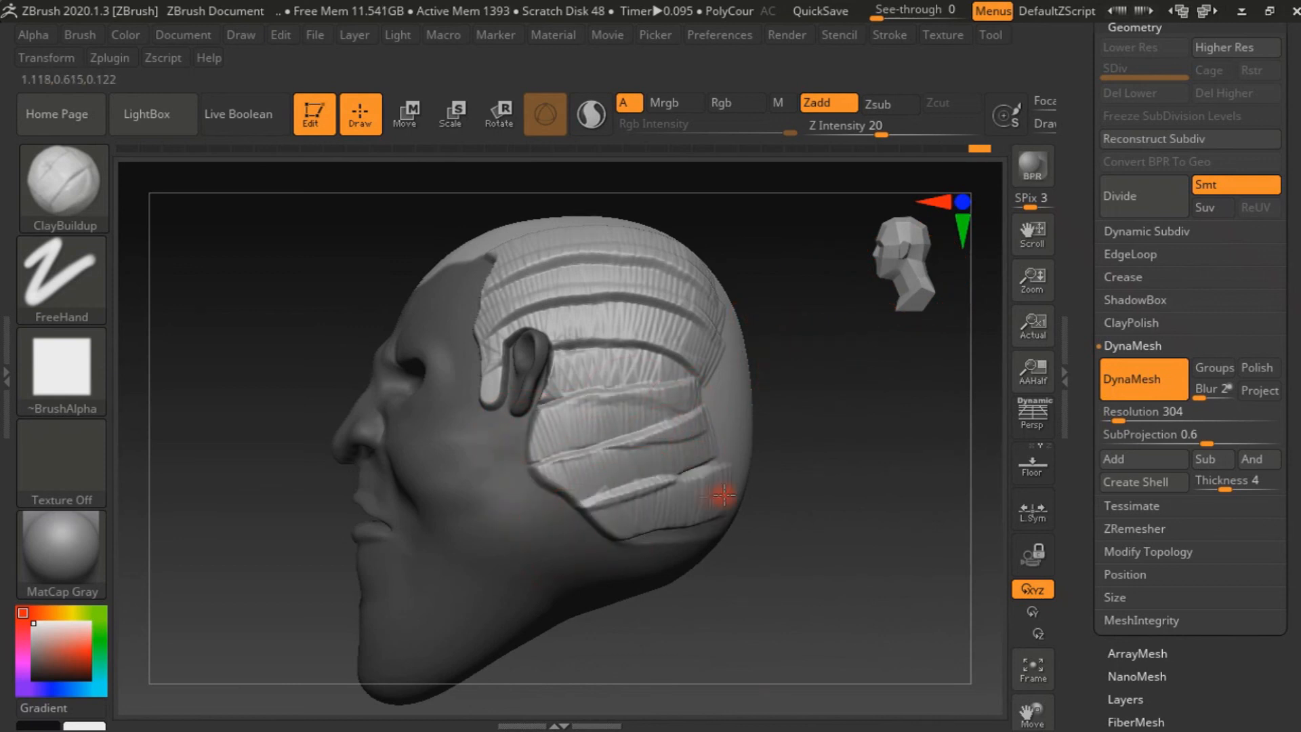
Cover the bare top of the scalp with long ClayBuildup strips running from the front hairline to the crown.
drag(923, 311, 900, 267)
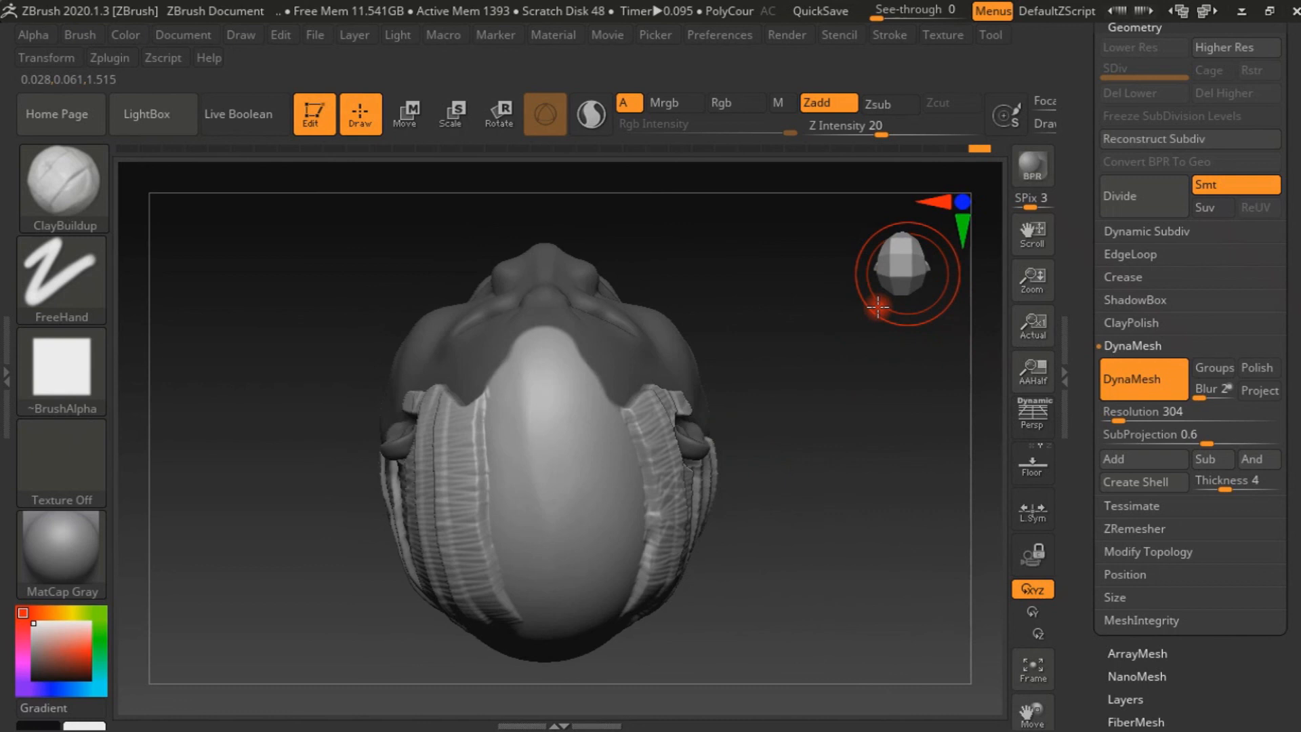
mouse_move(522, 335)
mouse_down()
mouse_move(520, 531)
mouse_move(553, 633)
mouse_up()
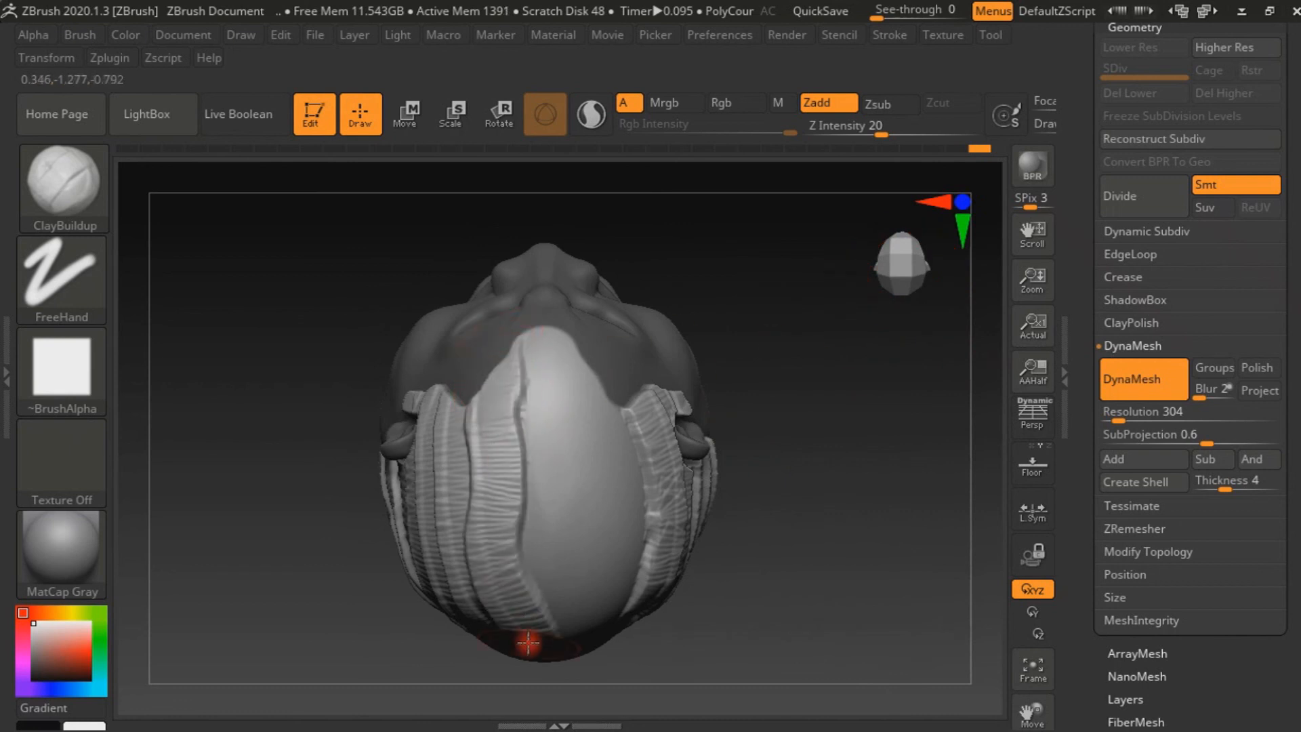
drag(523, 325, 563, 634)
mouse_move(543, 360)
mouse_down()
mouse_move(572, 450)
mouse_move(590, 614)
mouse_up()
mouse_move(589, 339)
mouse_down()
mouse_move(619, 546)
mouse_move(603, 631)
mouse_up()
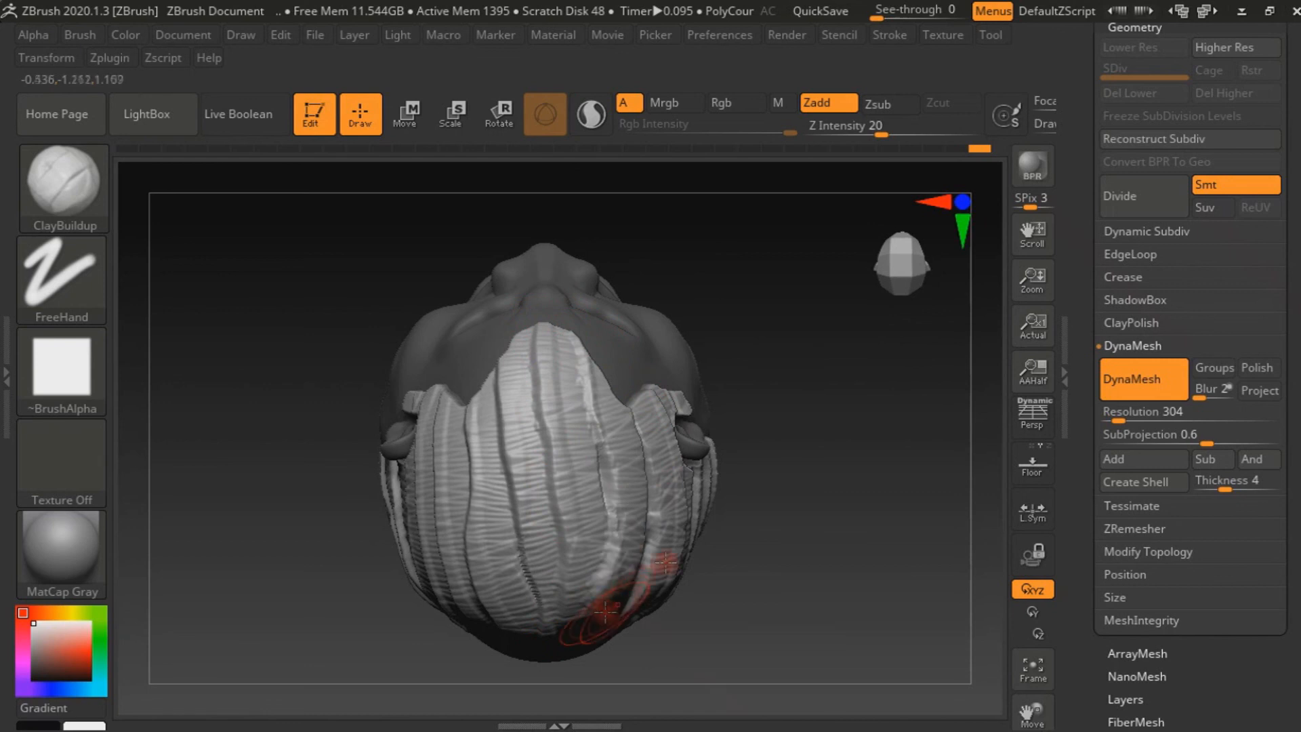
Fill the bare back of the head with ClayBuildup strips running from the crown down to the nape.
drag(894, 262, 897, 237)
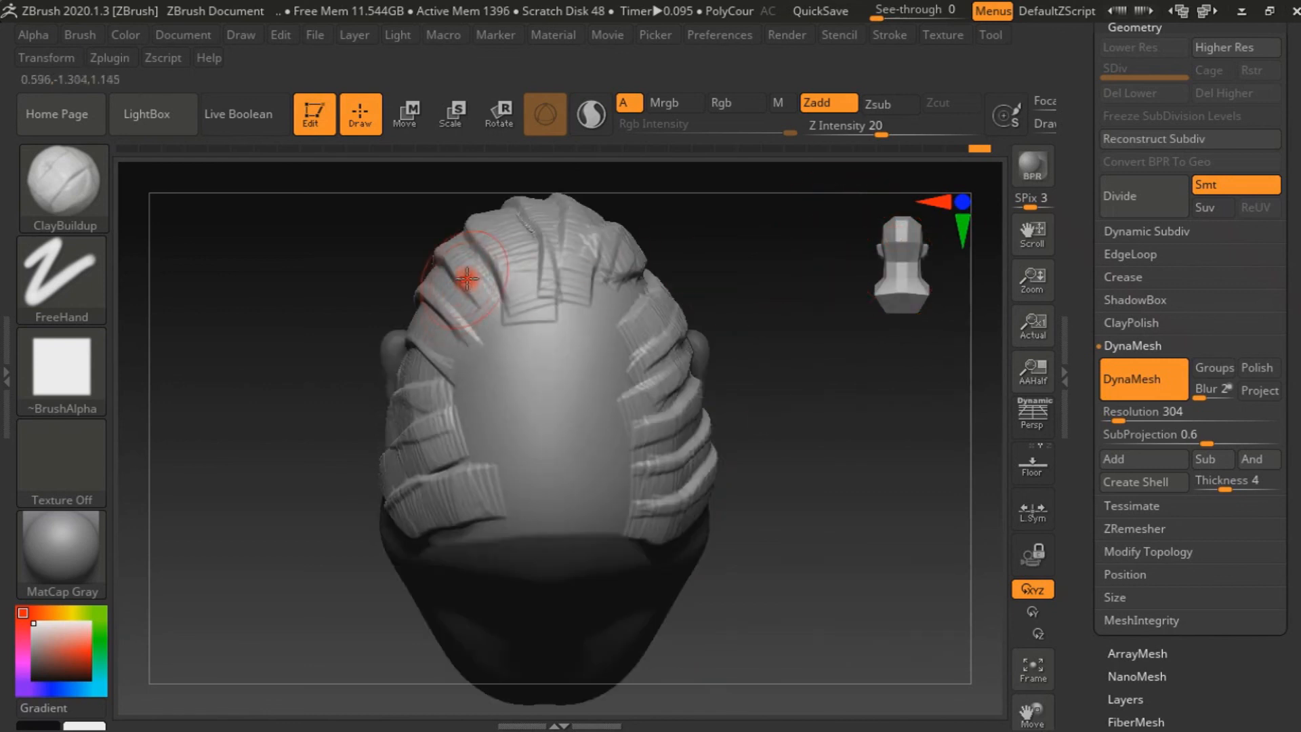
drag(444, 320, 540, 511)
drag(512, 306, 547, 518)
mouse_move(614, 279)
mouse_down()
mouse_move(595, 336)
mouse_move(589, 514)
mouse_up()
drag(629, 386, 593, 531)
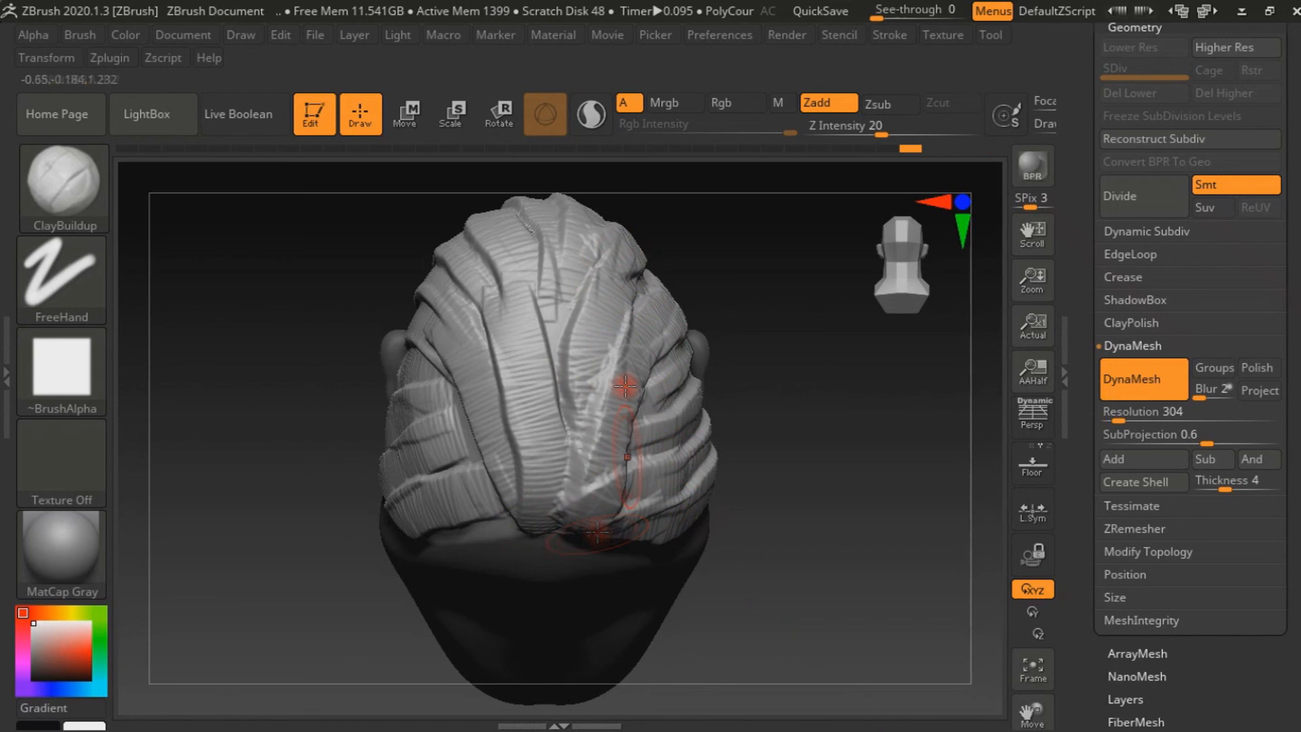
drag(556, 258, 584, 503)
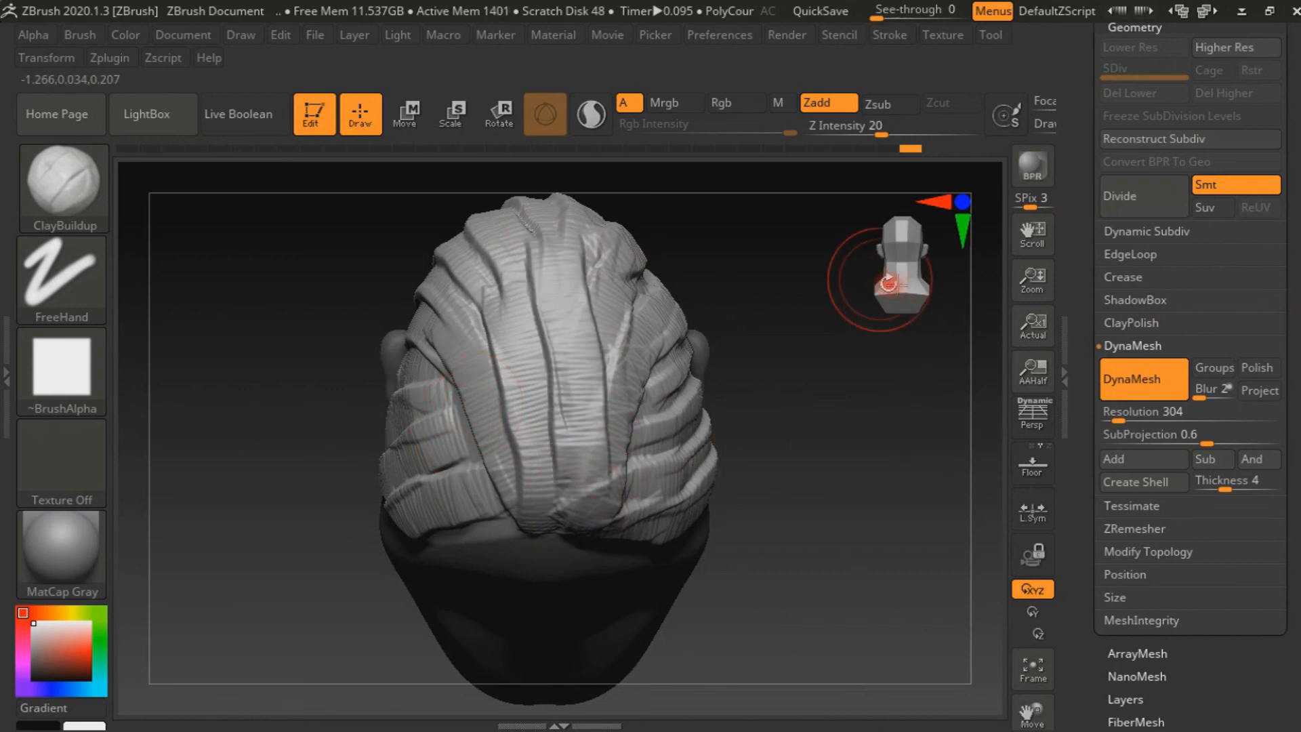
Shrink the ClayBuildup brush and add finer hair strokes over the left temple and down the sideburn.
drag(888, 283, 857, 290)
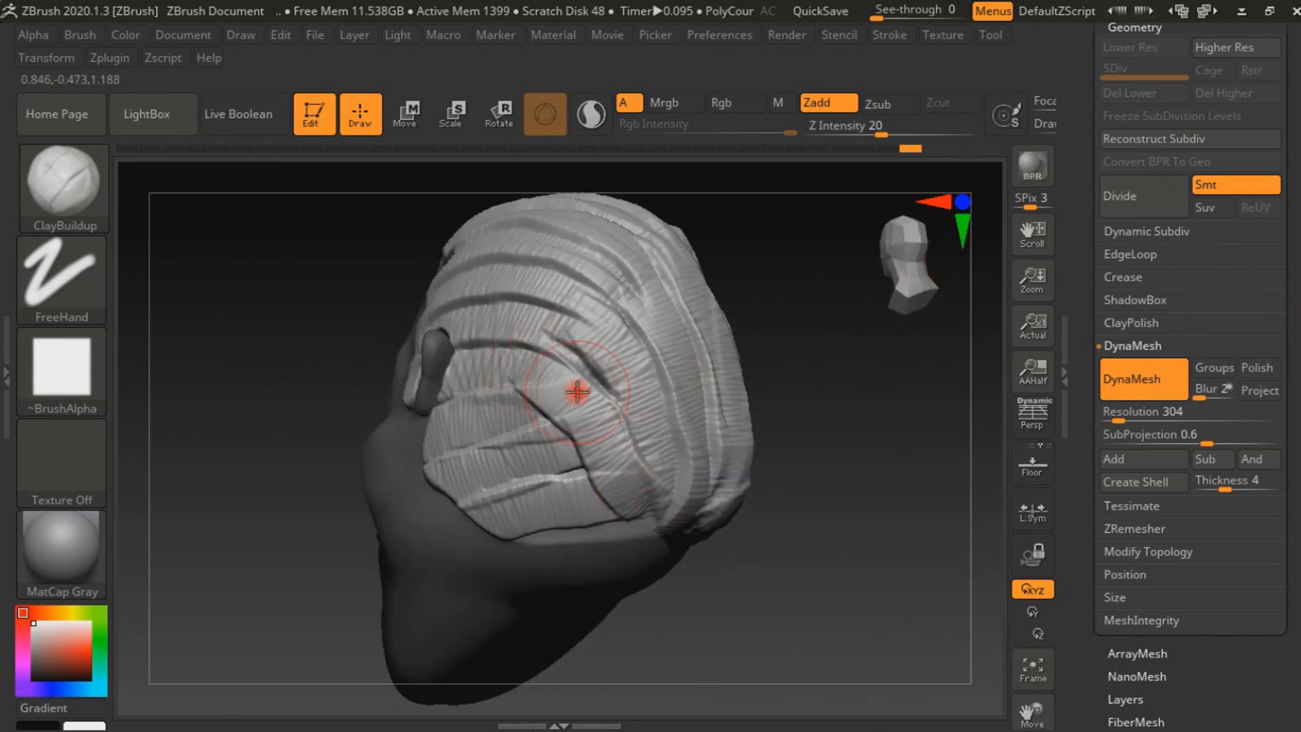
drag(892, 282, 879, 309)
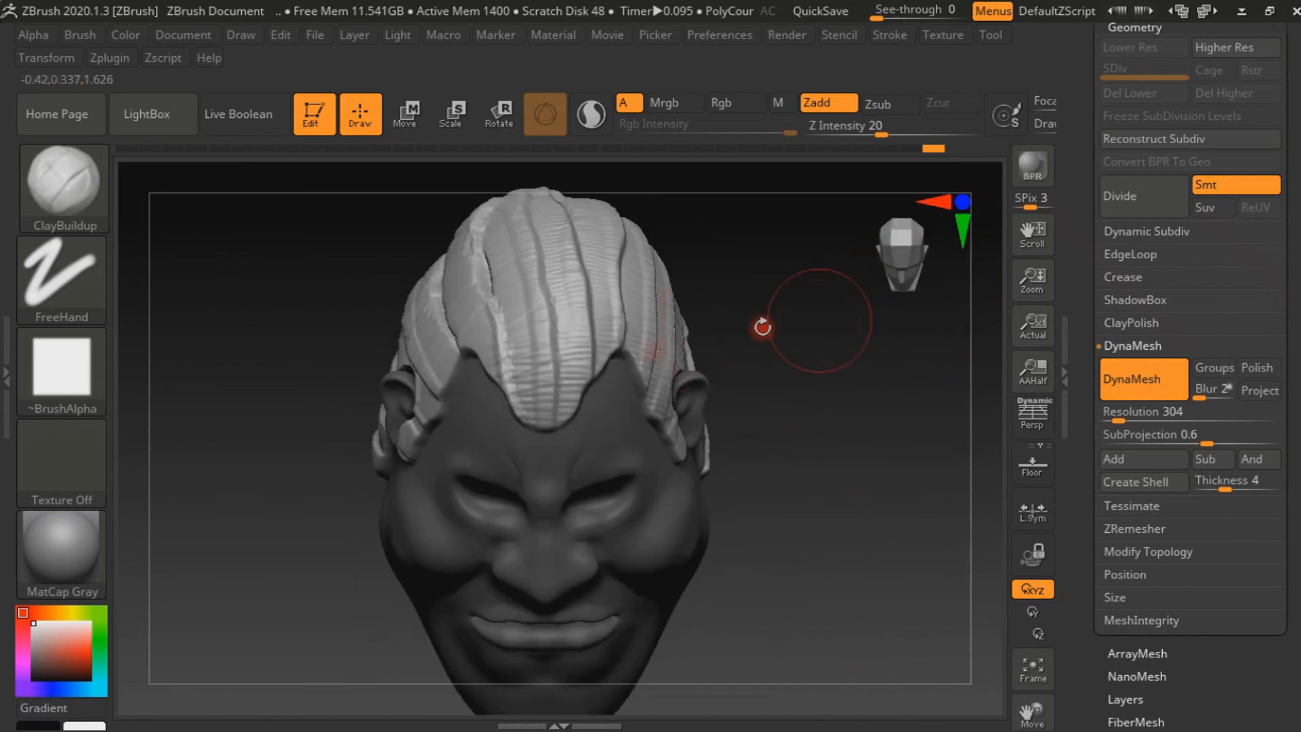
drag(894, 256, 879, 265)
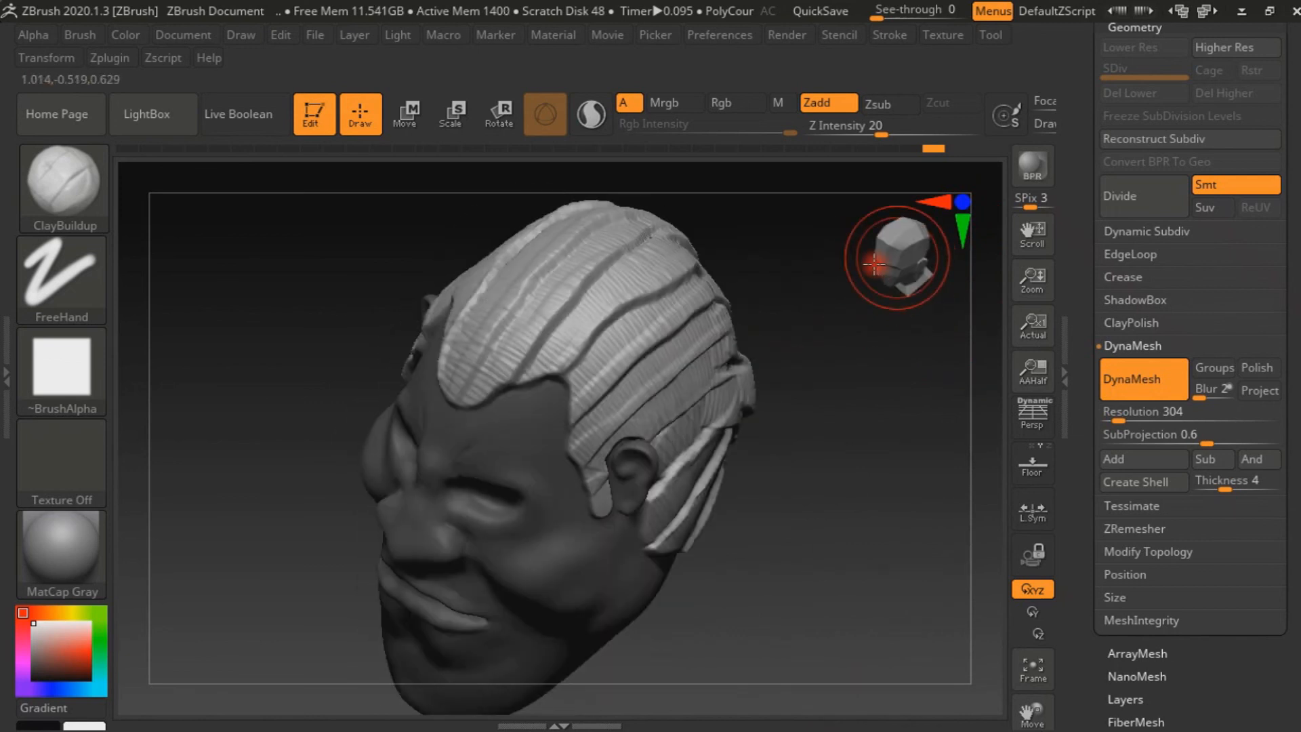
drag(671, 301, 646, 308)
key(s)
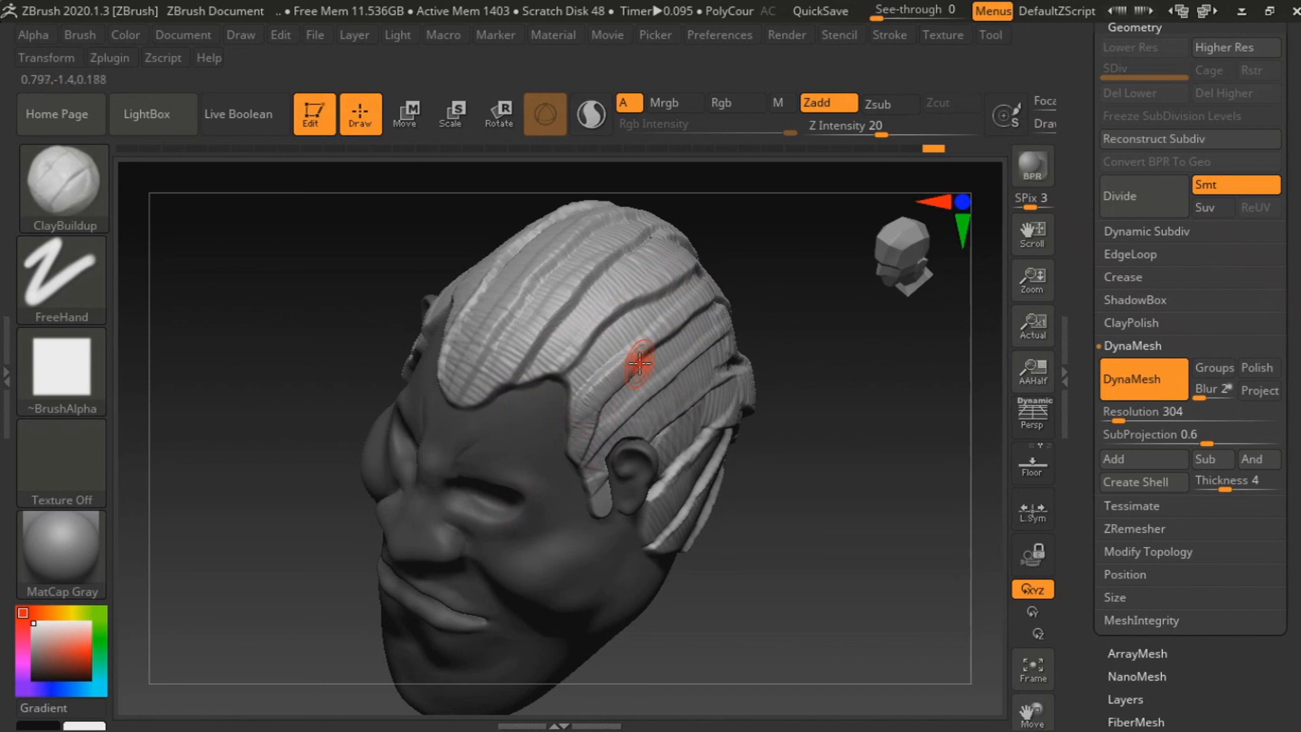
mouse_move(601, 418)
mouse_down()
mouse_move(576, 469)
mouse_move(596, 495)
mouse_up()
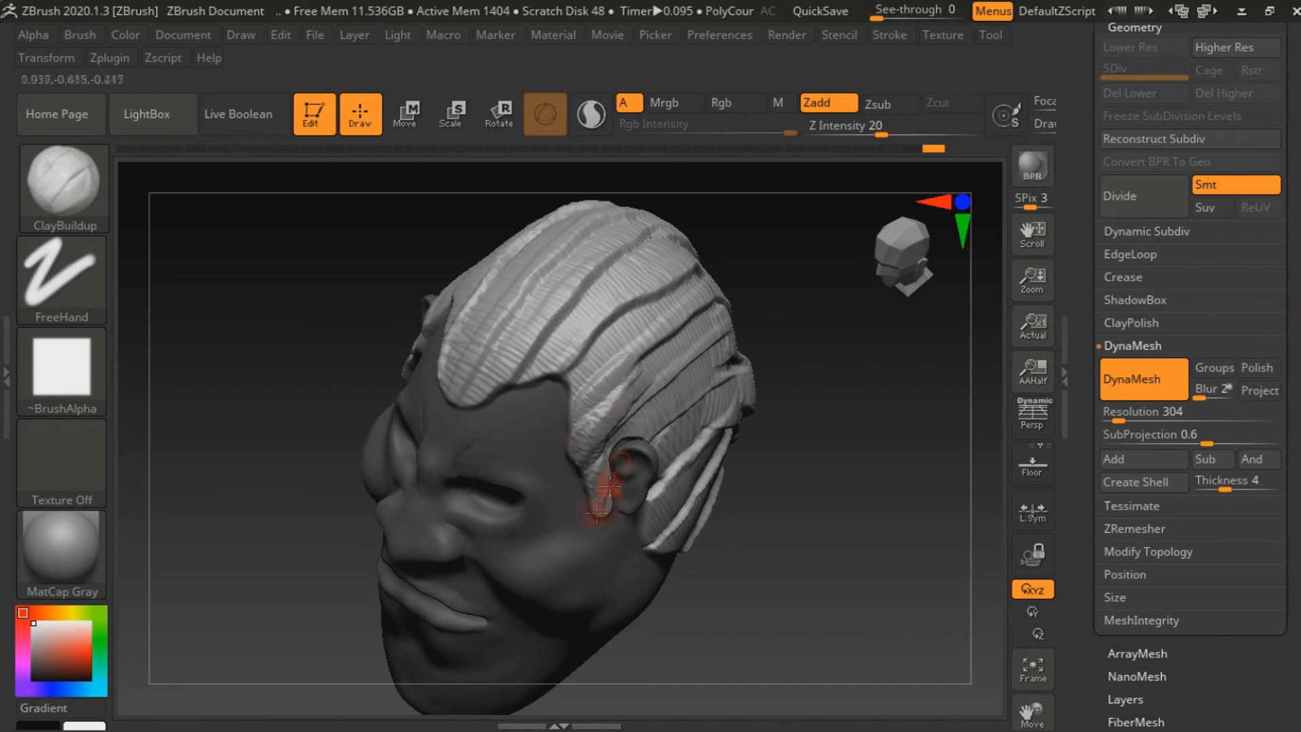